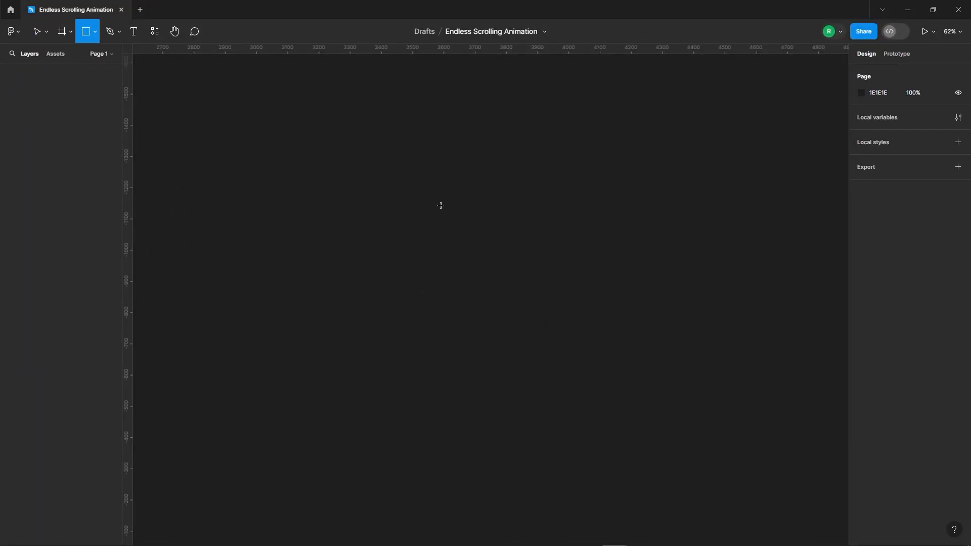
# Draw a rectangle on the empty canvas and size it to 214 wide by 264 high.
pyautogui.moveTo(441, 206); pyautogui.dragTo(489, 267)
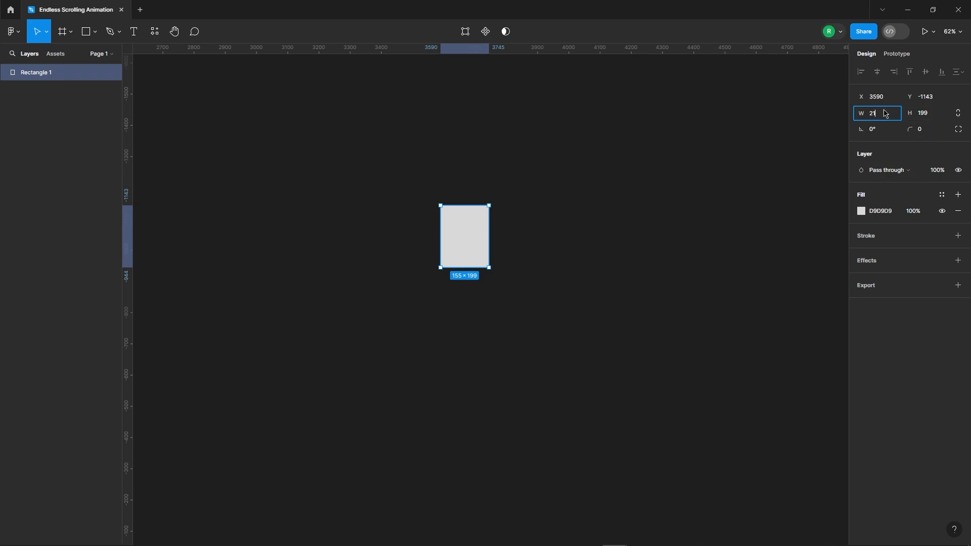
pyautogui.write('214')
pyautogui.press('Tab')
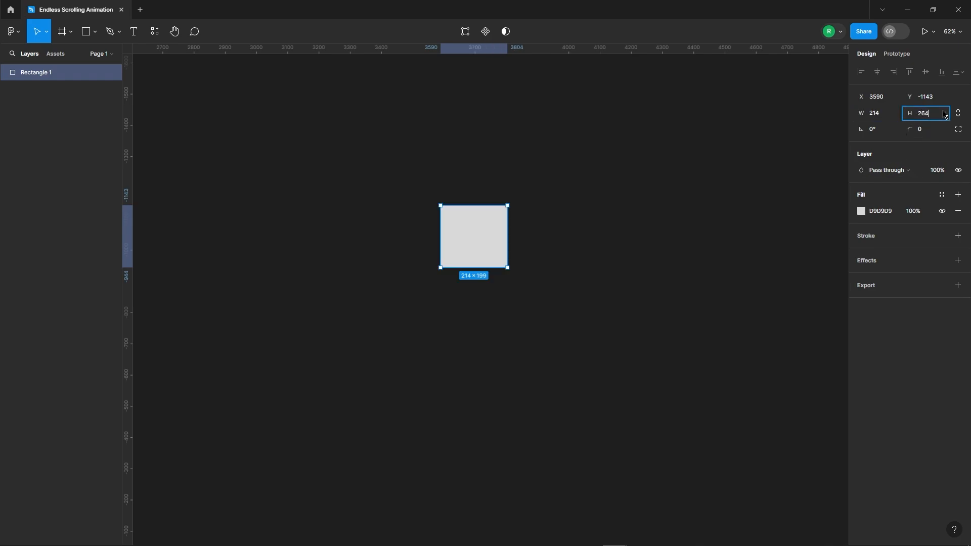
pyautogui.write('264')
pyautogui.press('Return')
pyautogui.scroll(3, 513, 219)
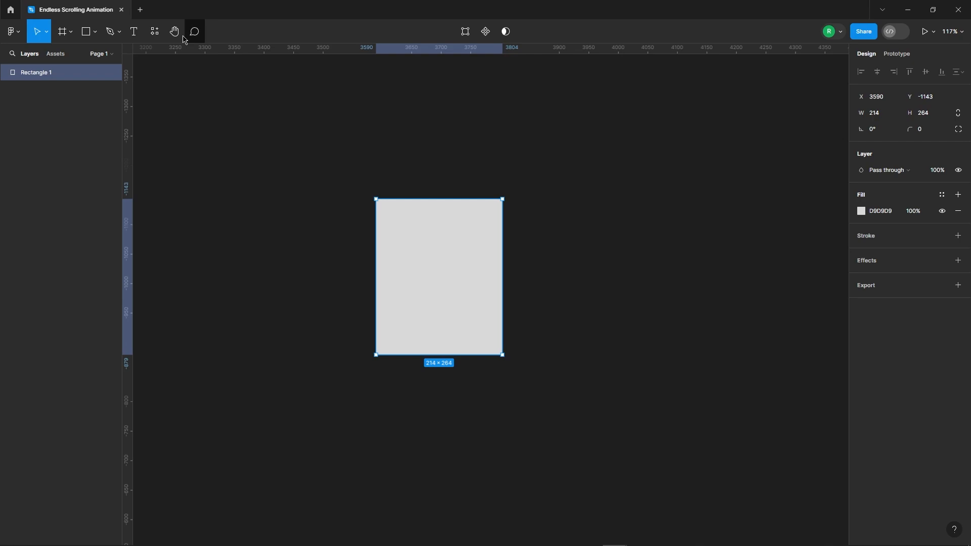
# Fill the rectangle with an Unsplash portrait photo of the woman in a dark top against a purple background.
pyautogui.click(155, 32)
pyautogui.click(204, 54)
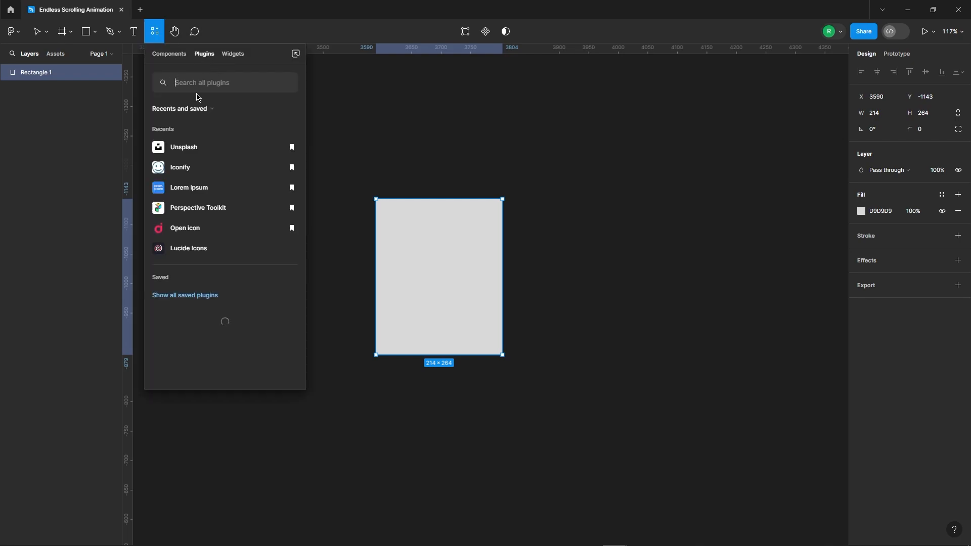
pyautogui.click(182, 145)
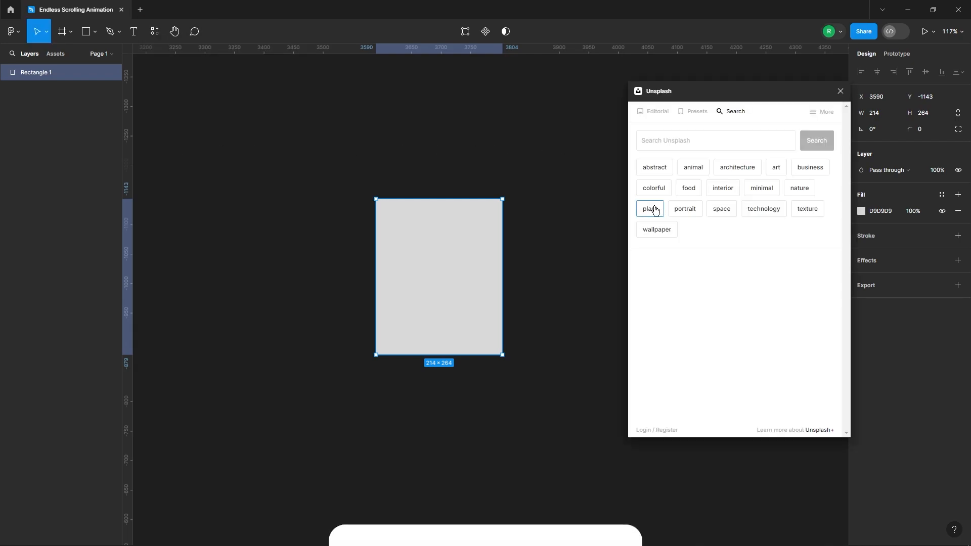
pyautogui.click(702, 214)
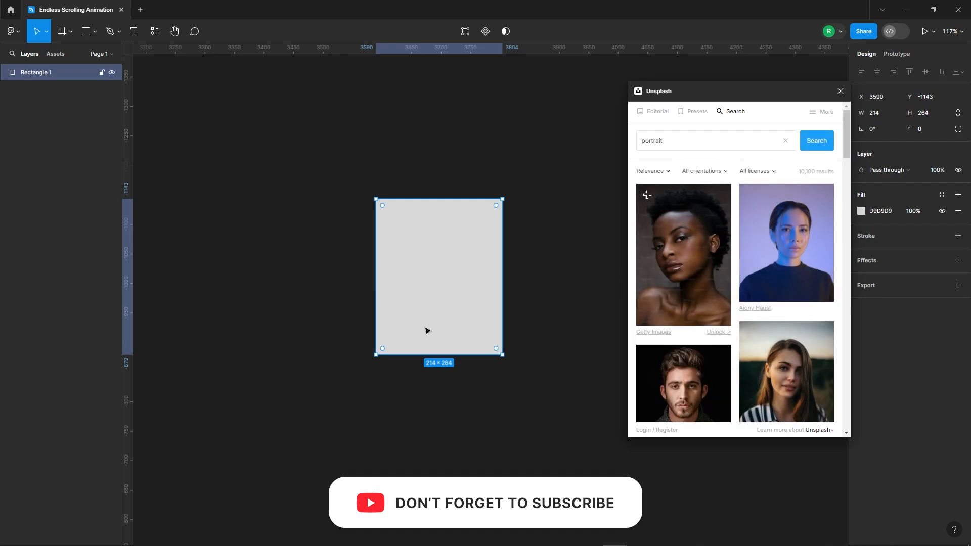
pyautogui.click(781, 244)
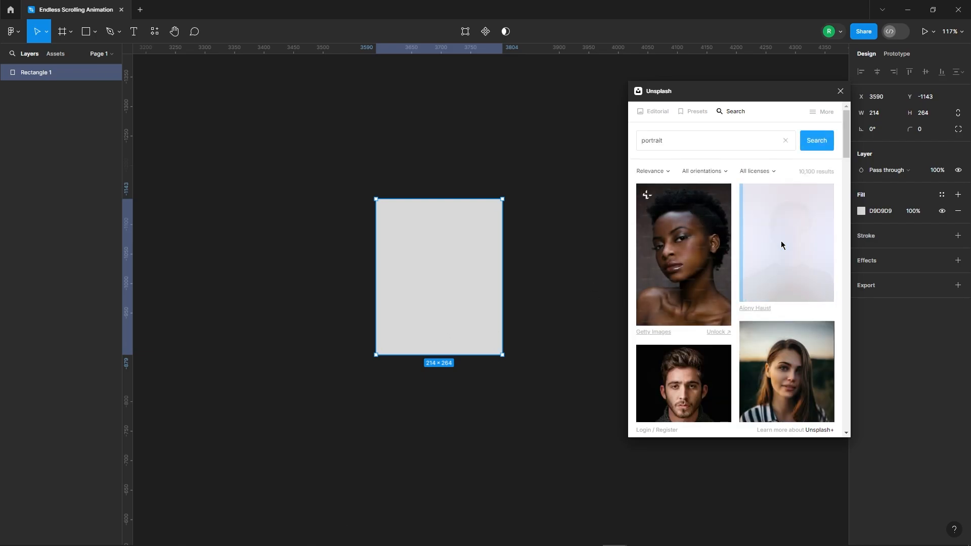
pyautogui.scroll(-3, 292, 207)
pyautogui.moveTo(383, 253)
pyautogui.mouseDown()
pyautogui.moveTo(320, 250)
pyautogui.moveTo(382, 245)
pyautogui.mouseUp()
pyautogui.click(959, 227)
# Duplicate the photo card repeatedly to build a horizontal row of seven evenly spaced cards.
pyautogui.scroll(-2, 327, 215)
pyautogui.hotkey('ctrl', 'd')
pyautogui.hotkey('ctrl', 'd')
pyautogui.hotkey('ctrl', 'd')
pyautogui.hotkey('ctrl', 'd')
pyautogui.hotkey('ctrl', 'd')
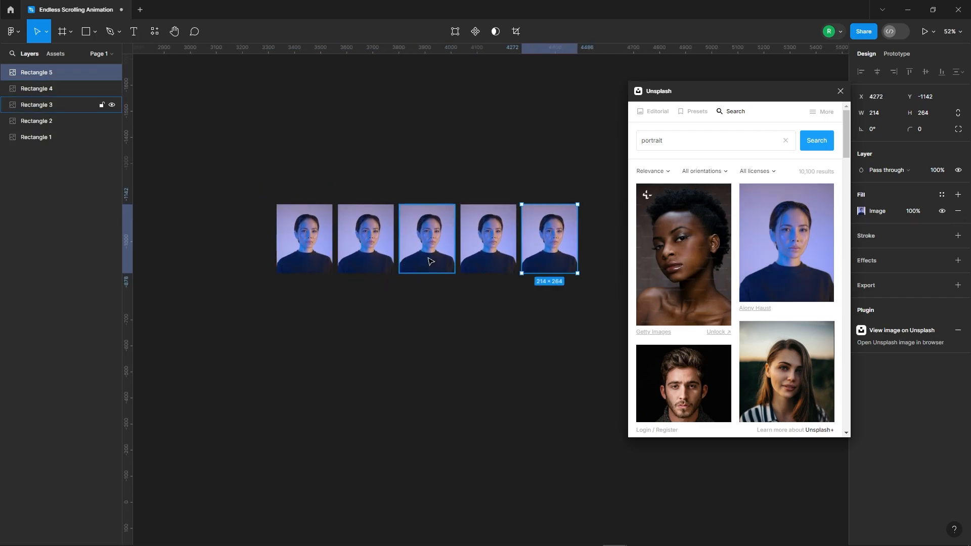
pyautogui.scroll(-1, 486, 205)
pyautogui.click(343, 202)
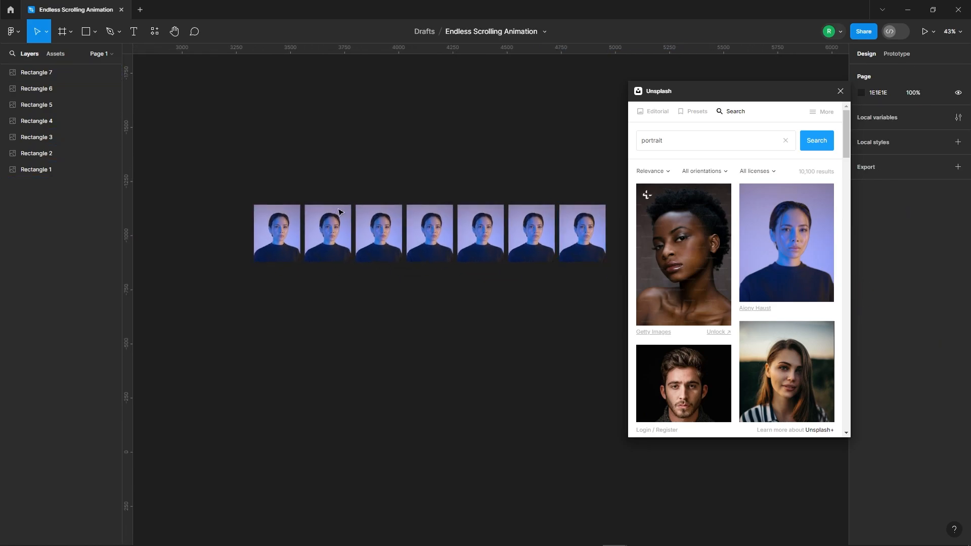
# Replace the photos of the second, third and fourth cards with different Unsplash portraits.
pyautogui.click(329, 223)
pyautogui.scroll(-5, 738, 287)
pyautogui.scroll(-5, 738, 289)
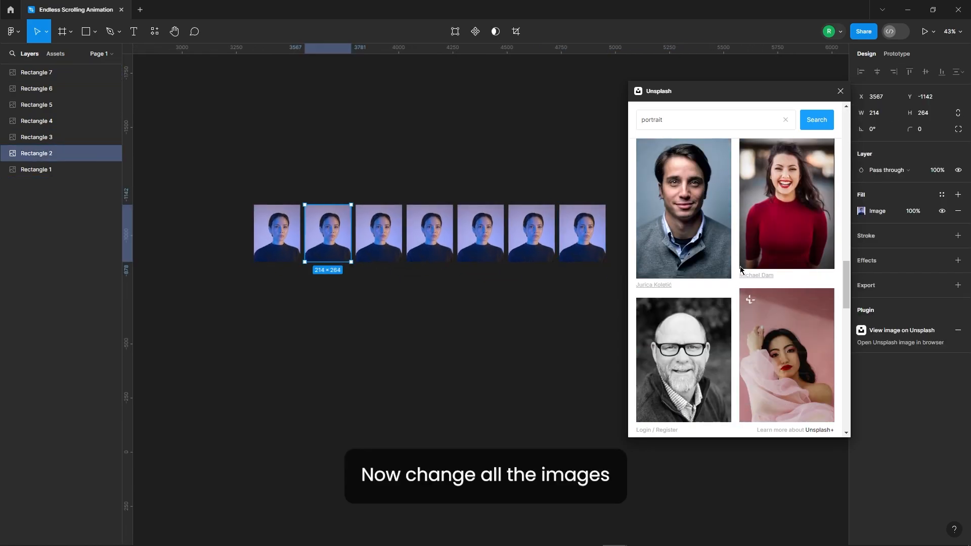
pyautogui.click(793, 208)
pyautogui.click(381, 236)
pyautogui.click(789, 218)
pyautogui.click(432, 238)
pyautogui.click(688, 227)
# Replace the photos of the fifth, sixth and seventh cards with different Unsplash portraits.
pyautogui.click(483, 237)
pyautogui.click(786, 202)
pyautogui.click(546, 240)
pyautogui.click(683, 339)
pyautogui.click(582, 234)
pyautogui.scroll(-5, 736, 283)
pyautogui.click(787, 250)
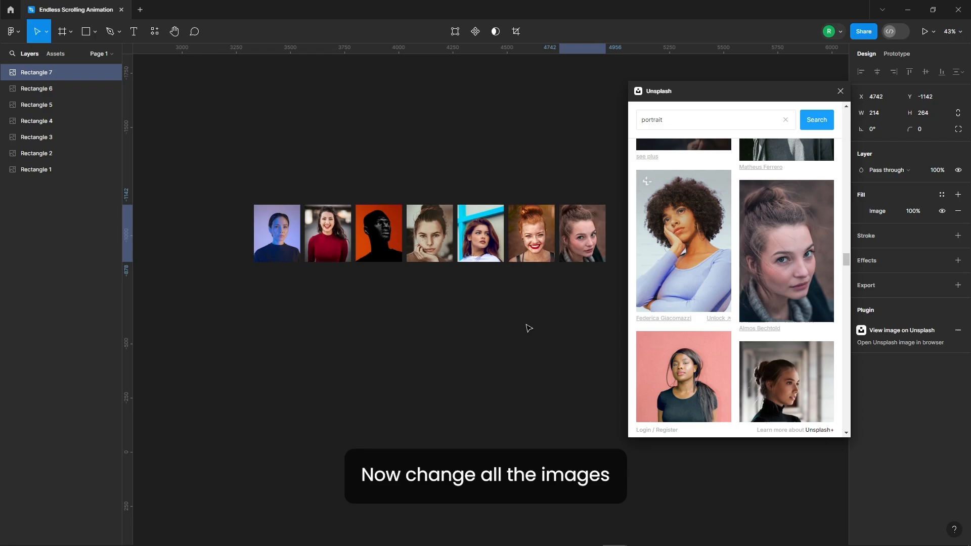
pyautogui.click(527, 327)
# Duplicate the entire row of seven cards straight below the original row.
pyautogui.scroll(-2, 258, 165)
pyautogui.moveTo(256, 157); pyautogui.dragTo(550, 293)
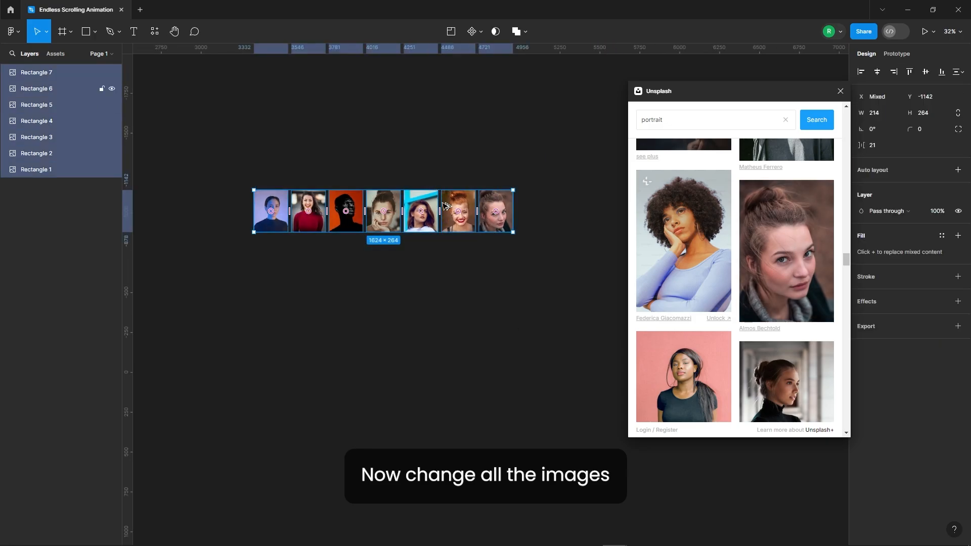
pyautogui.keyDown('alt'); pyautogui.moveTo(465, 211); pyautogui.dragTo(466, 277); pyautogui.keyUp('alt')
pyautogui.scroll(2, 375, 298)
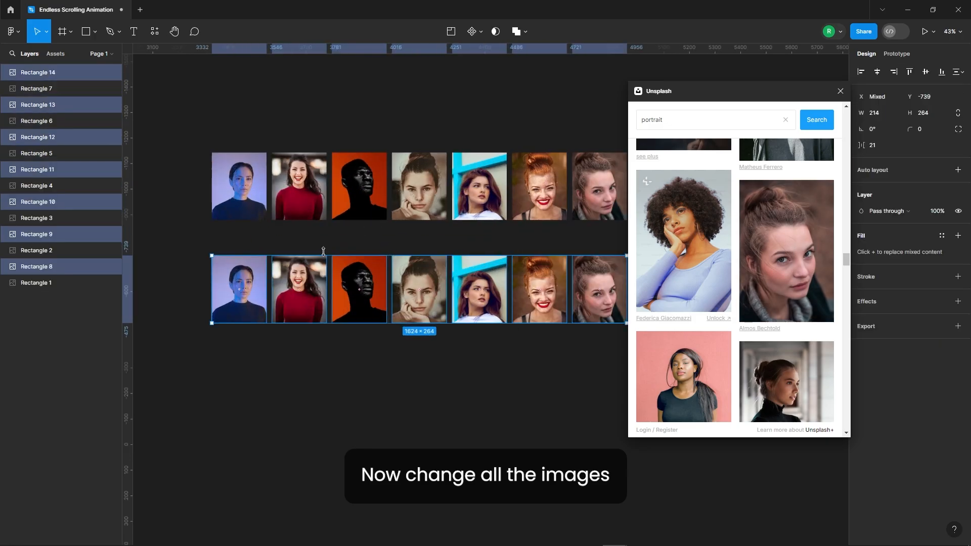
# Replace the photos of the first three cards in the lower row with new Unsplash portraits.
pyautogui.click(246, 278)
pyautogui.scroll(-6, 779, 263)
pyautogui.click(786, 222)
pyautogui.click(299, 299)
pyautogui.click(785, 363)
pyautogui.scroll(-4, 758, 313)
pyautogui.click(359, 296)
pyautogui.click(698, 304)
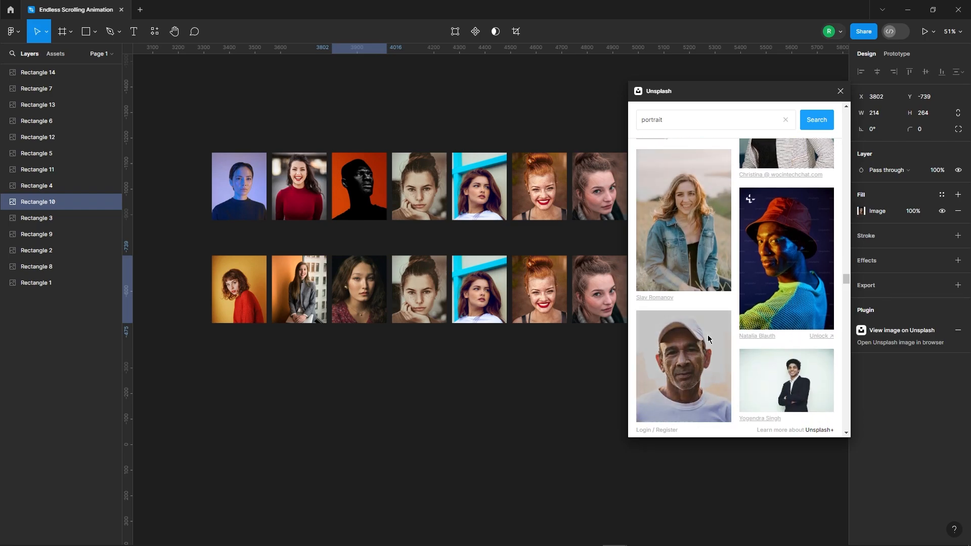
# Replace the photos of the last four cards in the lower row with new Unsplash portraits and close the Unsplash plugin.
pyautogui.click(419, 290)
pyautogui.scroll(-10, 708, 314)
pyautogui.click(479, 290)
pyautogui.click(683, 270)
pyautogui.click(539, 290)
pyautogui.click(786, 334)
pyautogui.click(600, 289)
pyautogui.click(786, 285)
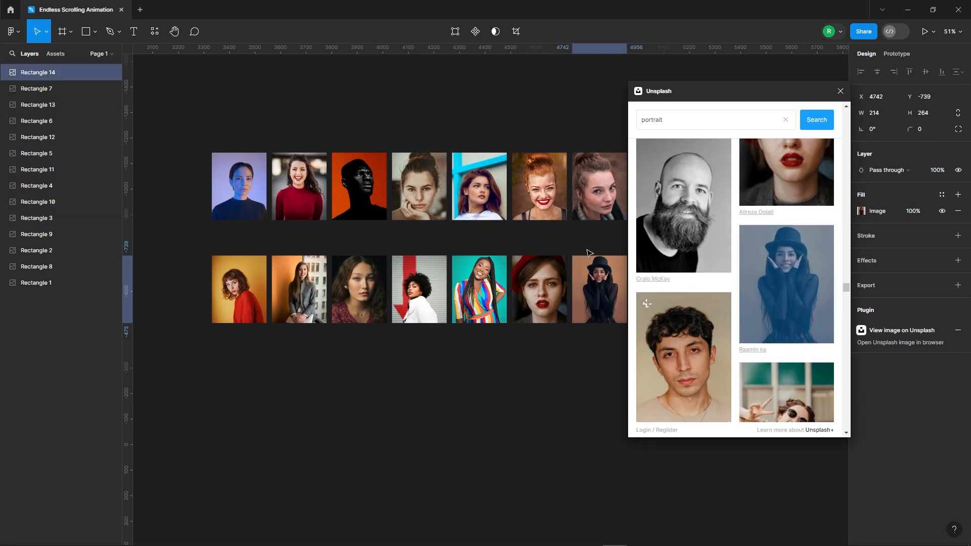
pyautogui.click(841, 93)
pyautogui.click(720, 159)
pyautogui.scroll(-3, 607, 242)
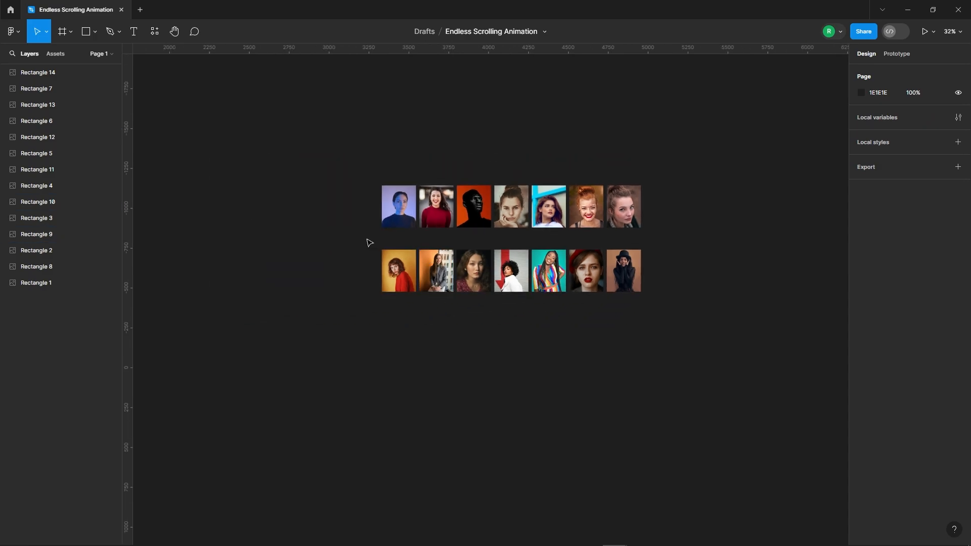
# Move the lower row of seven cards off to the left, away from the upper row.
pyautogui.moveTo(367, 242); pyautogui.dragTo(669, 335)
pyautogui.scroll(-2, 662, 319)
pyautogui.moveTo(605, 275); pyautogui.dragTo(334, 275)
pyautogui.click(750, 200)
pyautogui.scroll(3, 647, 195)
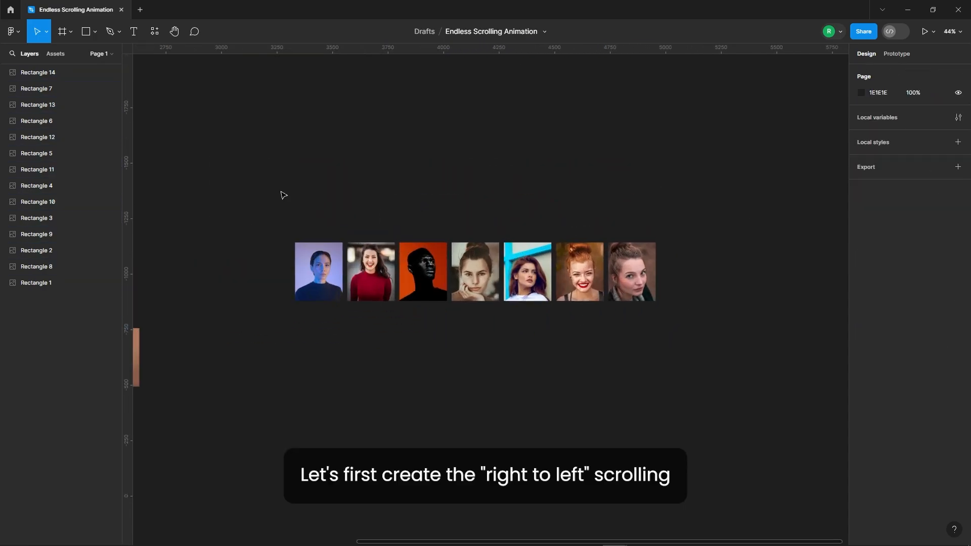
# Duplicate the upper row of seven cards and place the copy directly to its right in the same line.
pyautogui.moveTo(281, 193); pyautogui.dragTo(695, 378)
pyautogui.scroll(-3, 291, 248)
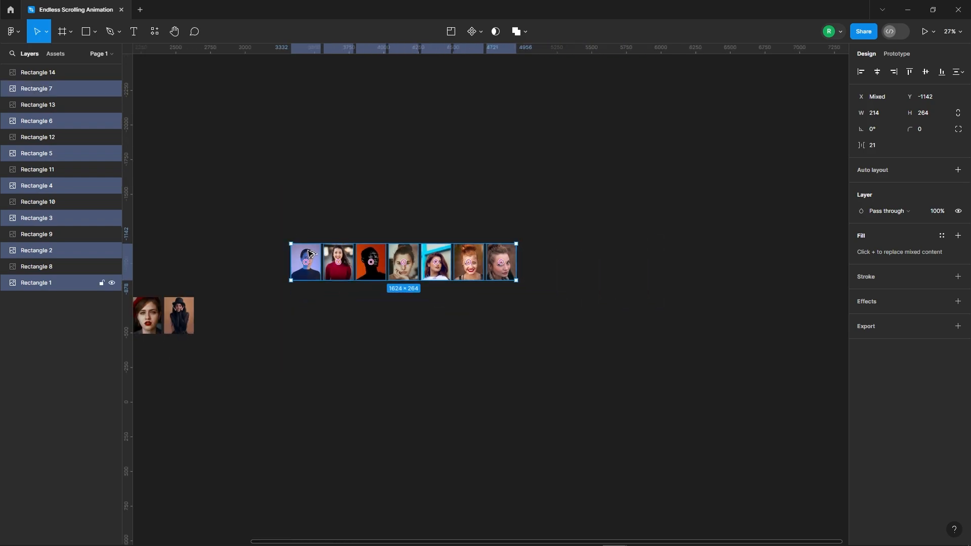
pyautogui.moveTo(310, 254); pyautogui.dragTo(539, 259)
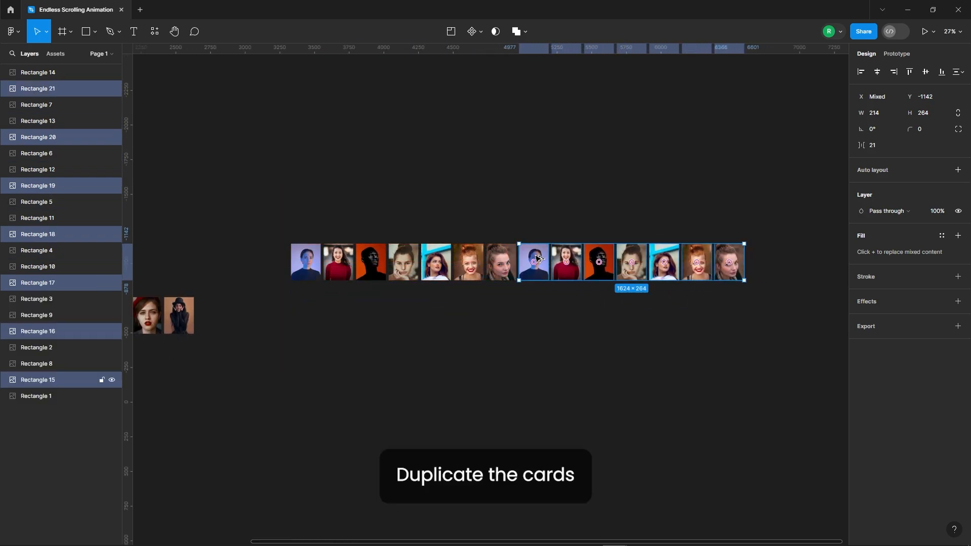
# Select all fourteen cards of the extended row and set their horizontal spacing to 20.
pyautogui.click(298, 197)
pyautogui.moveTo(264, 182); pyautogui.dragTo(793, 307)
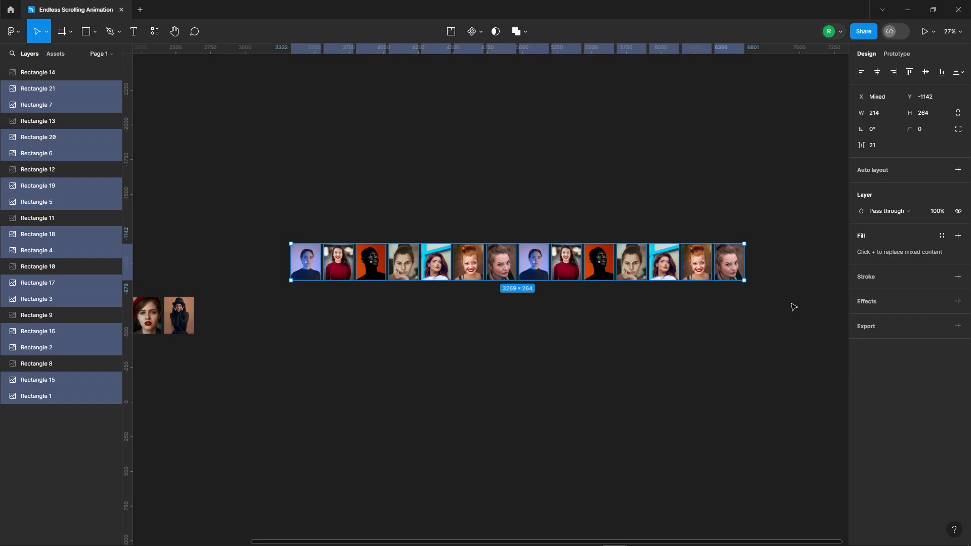
pyautogui.scroll(3, 687, 269)
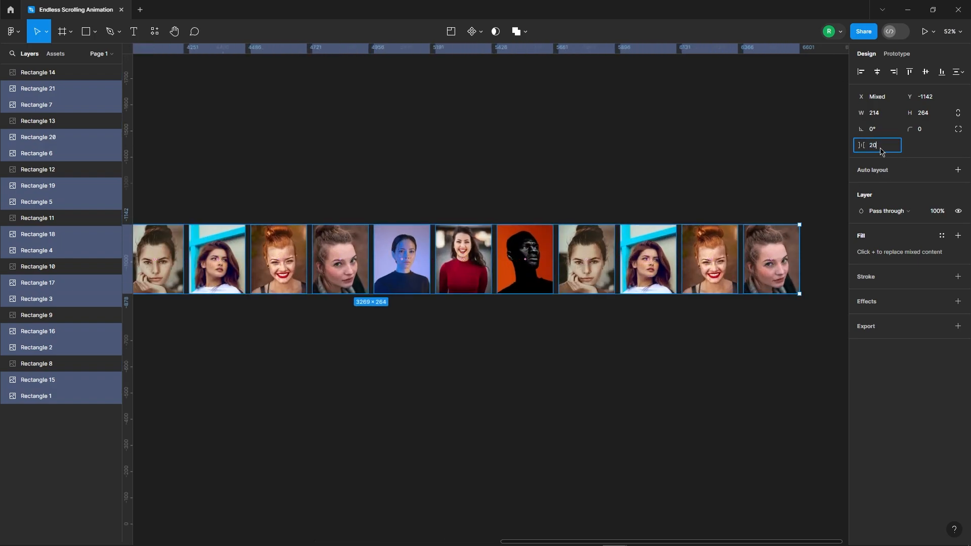
pyautogui.click(880, 150)
pyautogui.write('20')
pyautogui.press('Return')
pyautogui.scroll(-3, 658, 194)
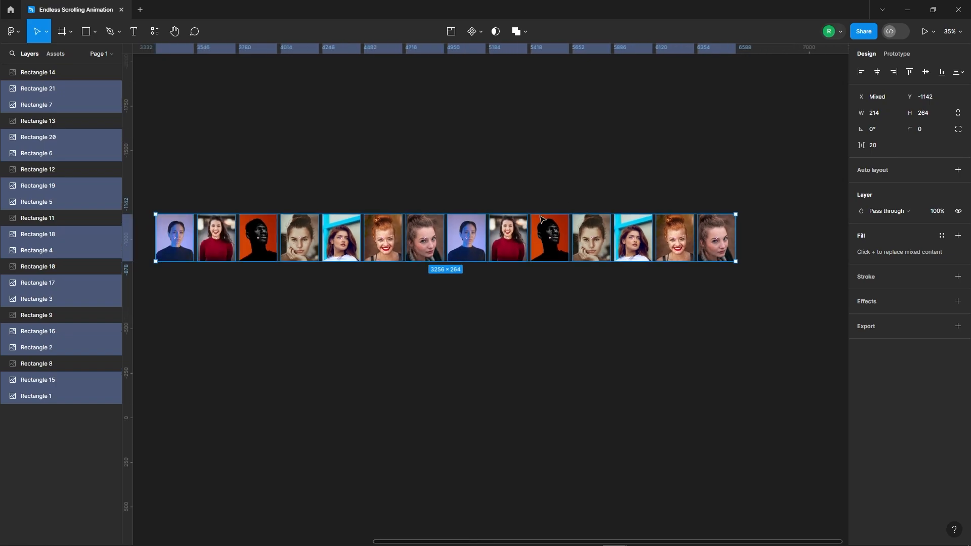
# Wrap the fourteen selected cards in a single frame.
pyautogui.rightClick(395, 236)
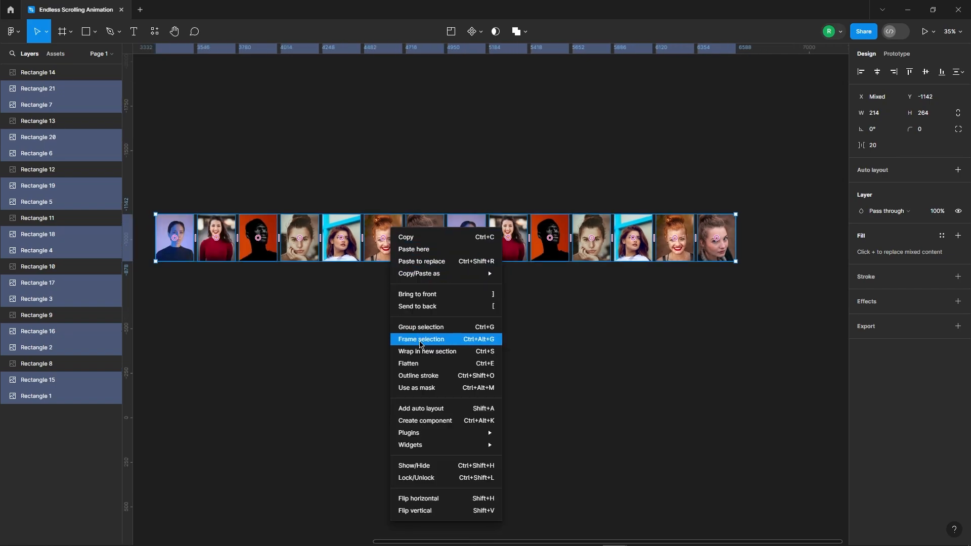
pyautogui.click(422, 342)
pyautogui.scroll(-2, 564, 187)
pyautogui.click(383, 156)
# Create a 1440 × 1024 Desktop preset frame and place it above the card frame.
pyautogui.scroll(3, 393, 168)
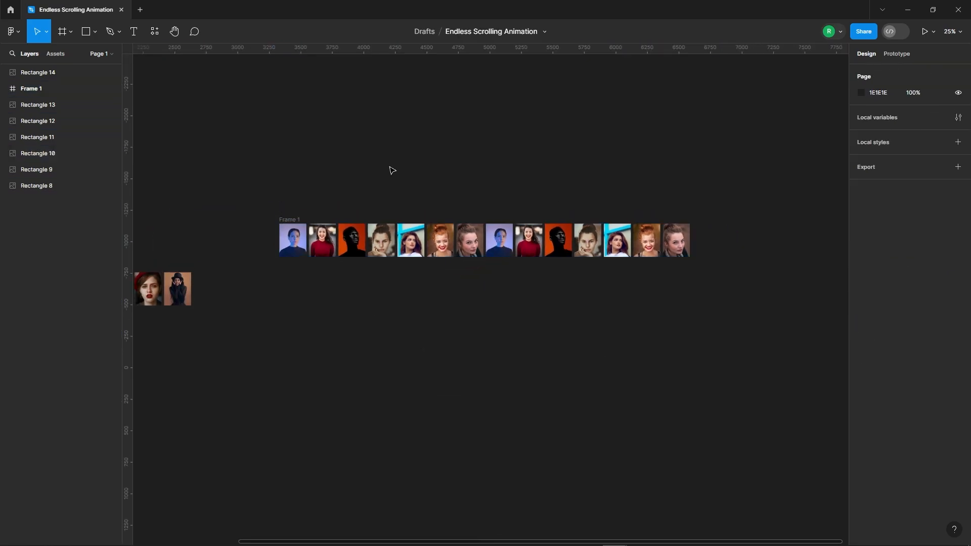
pyautogui.click(63, 32)
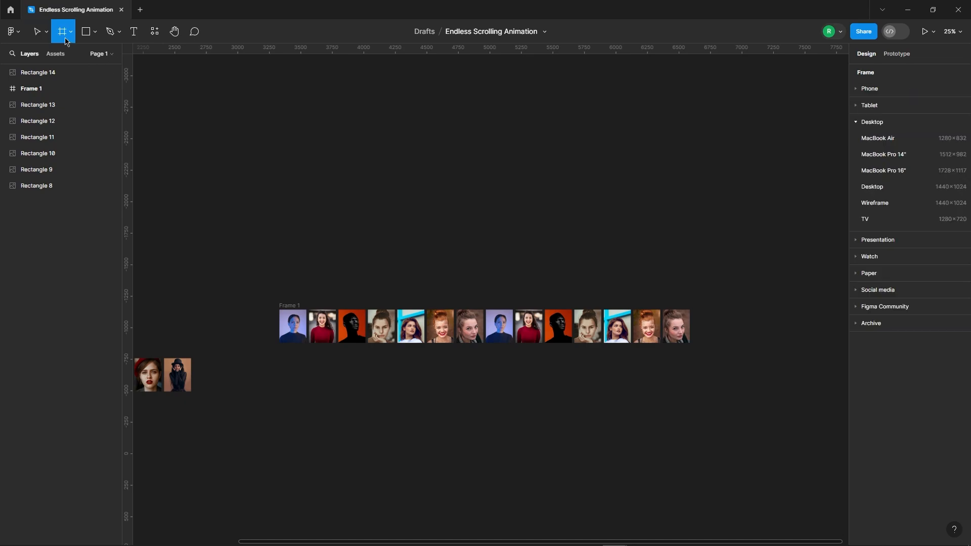
pyautogui.click(880, 188)
pyautogui.moveTo(759, 279); pyautogui.dragTo(543, 201)
# Set the Desktop frame's fill to the very dark blue 090910.
pyautogui.click(861, 294)
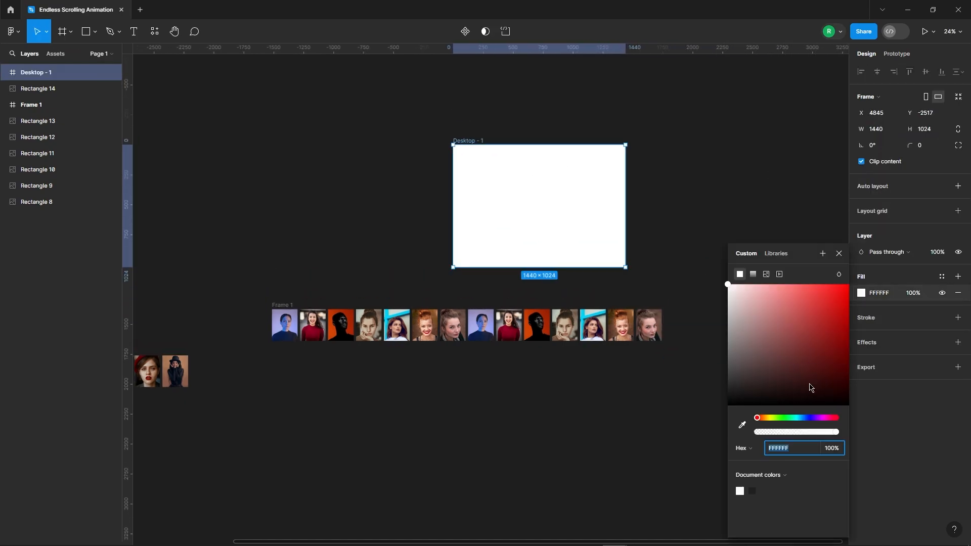
pyautogui.click(811, 418)
pyautogui.click(783, 399)
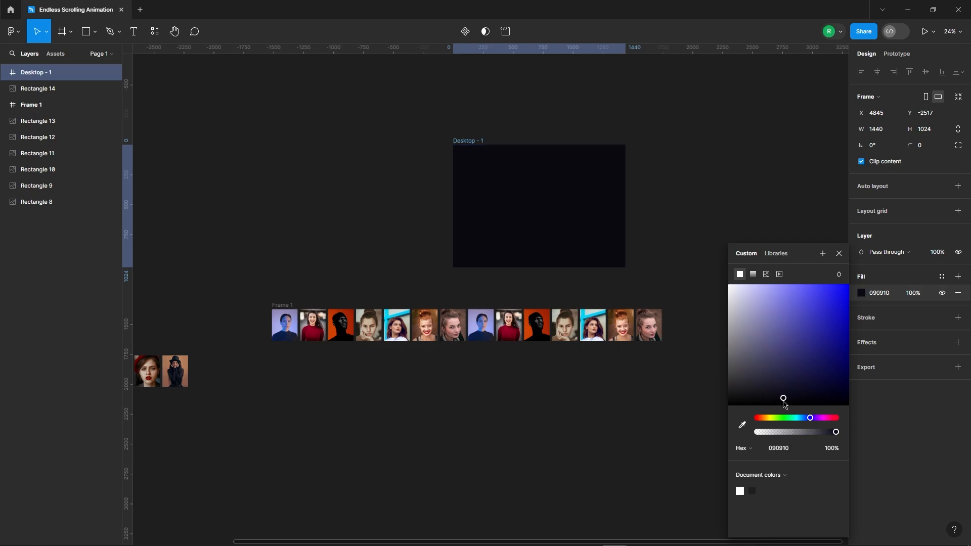
pyautogui.click(686, 224)
# Move the card frame into the Desktop frame at Y 512 and align it to the Desktop frame's left edge.
pyautogui.scroll(2, 674, 251)
pyautogui.scroll(-1, 574, 262)
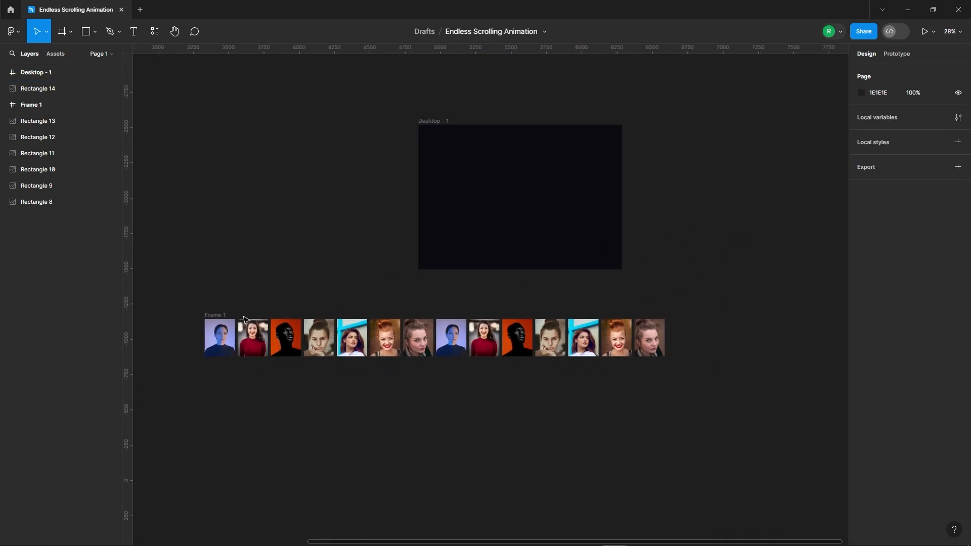
pyautogui.moveTo(217, 321); pyautogui.dragTo(477, 199)
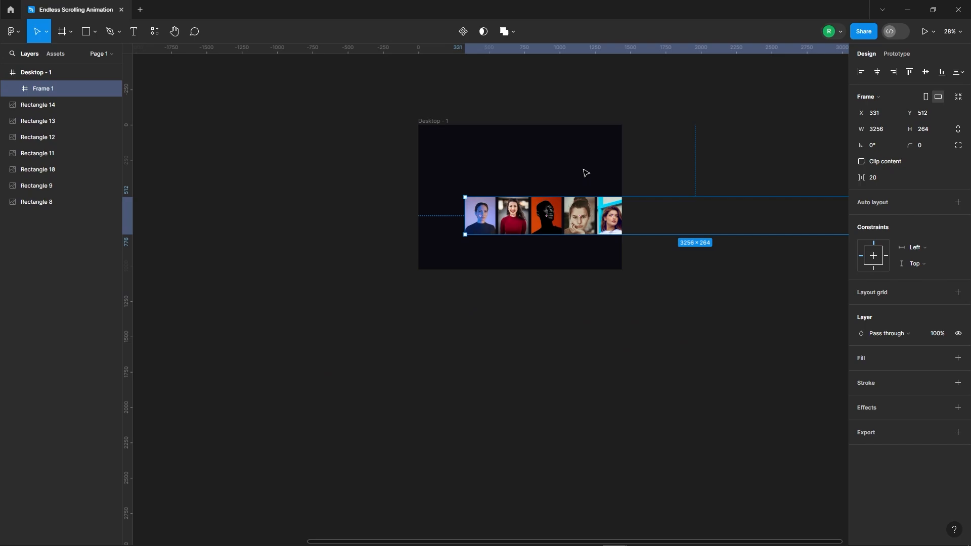
pyautogui.scroll(3, 585, 173)
pyautogui.click(859, 74)
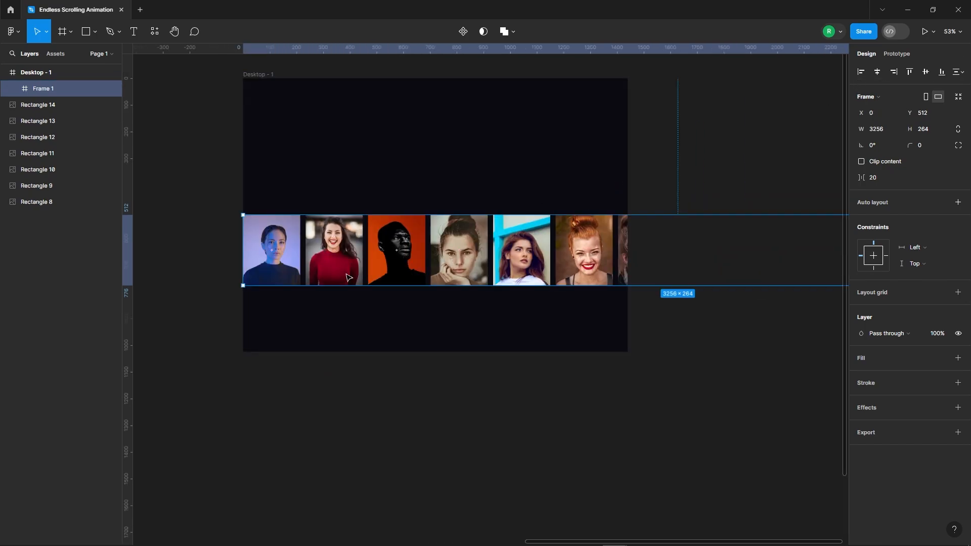
# Reduce the card frame's width to 1440 to match the Desktop frame, keeping the cards unscaled.
pyautogui.scroll(-2, 221, 202)
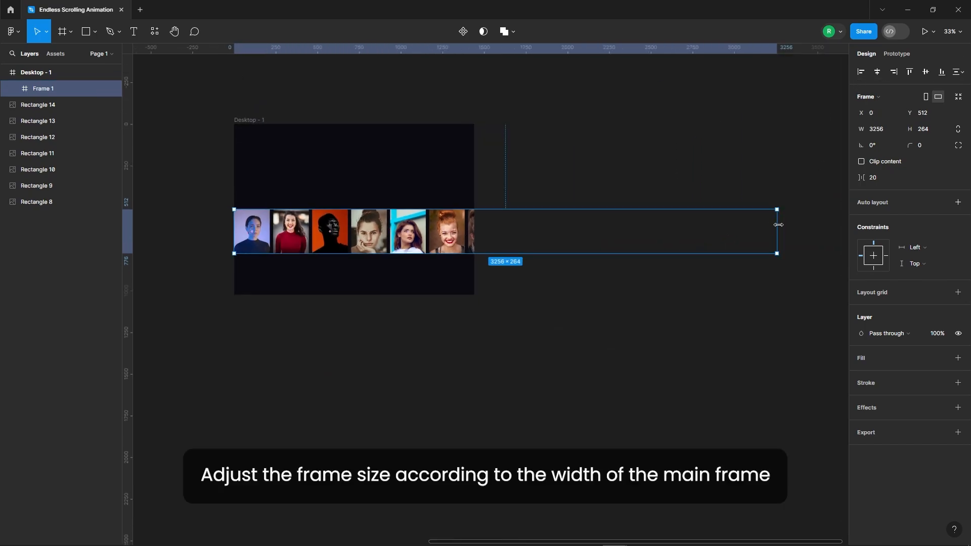
pyautogui.moveTo(774, 228); pyautogui.dragTo(486, 221)
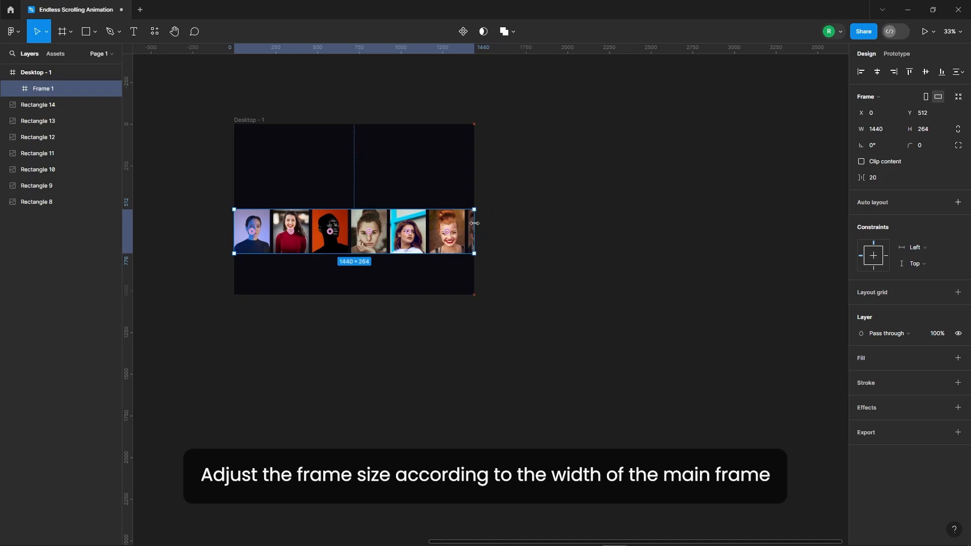
pyautogui.scroll(5, 434, 224)
pyautogui.scroll(-3, 662, 212)
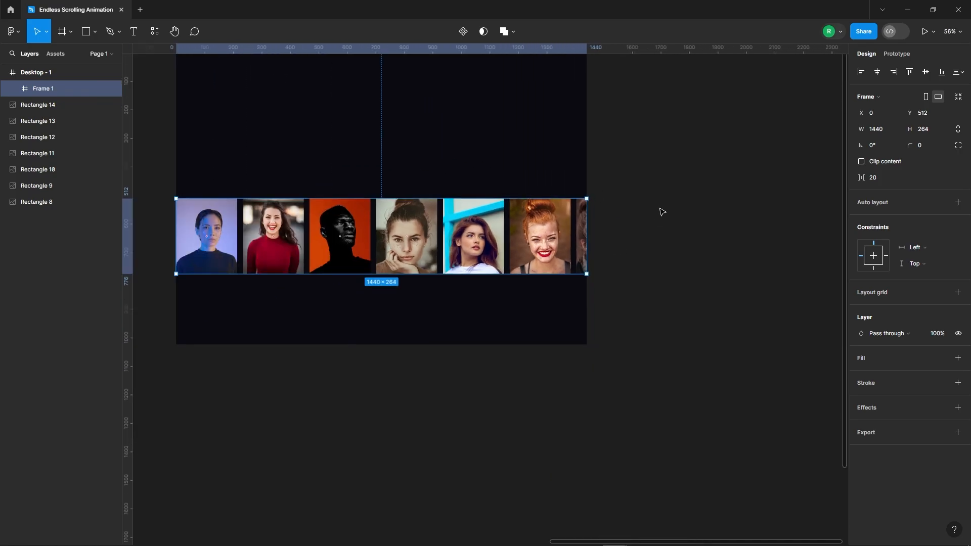
# Shift all the cards inside the card frame 100 px left so the first card is partly cut off.
pyautogui.click(13, 89)
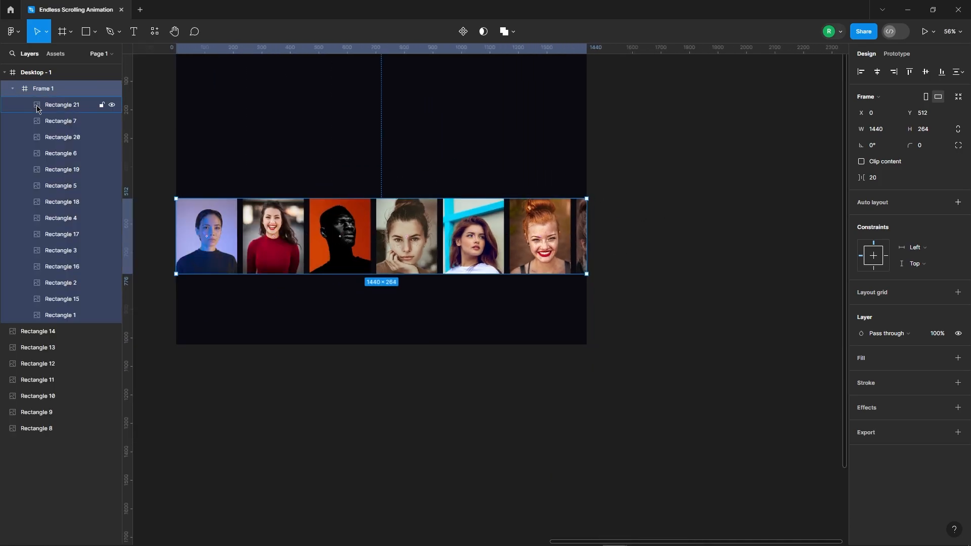
pyautogui.click(42, 104)
pyautogui.keyDown('shift'); pyautogui.click(80, 315); pyautogui.keyUp('shift')
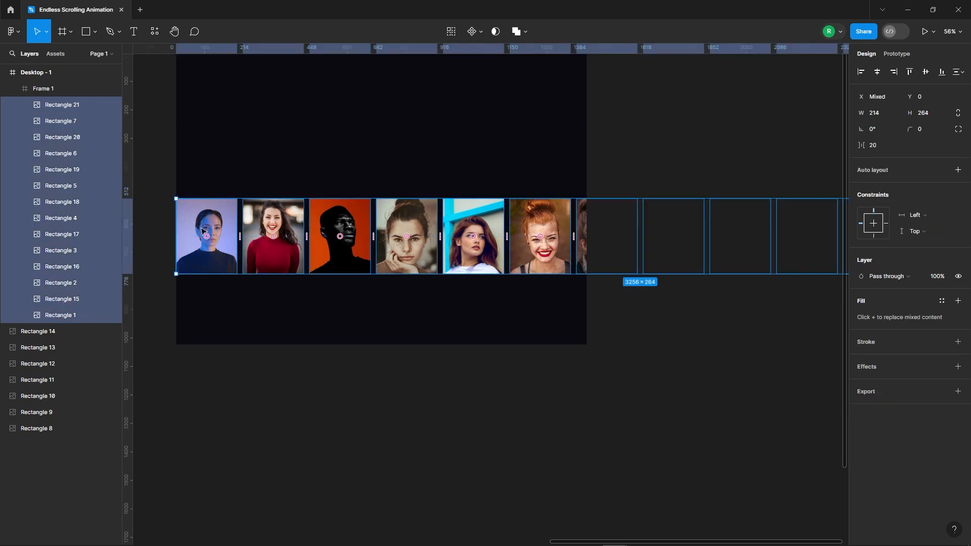
pyautogui.scroll(2, 201, 223)
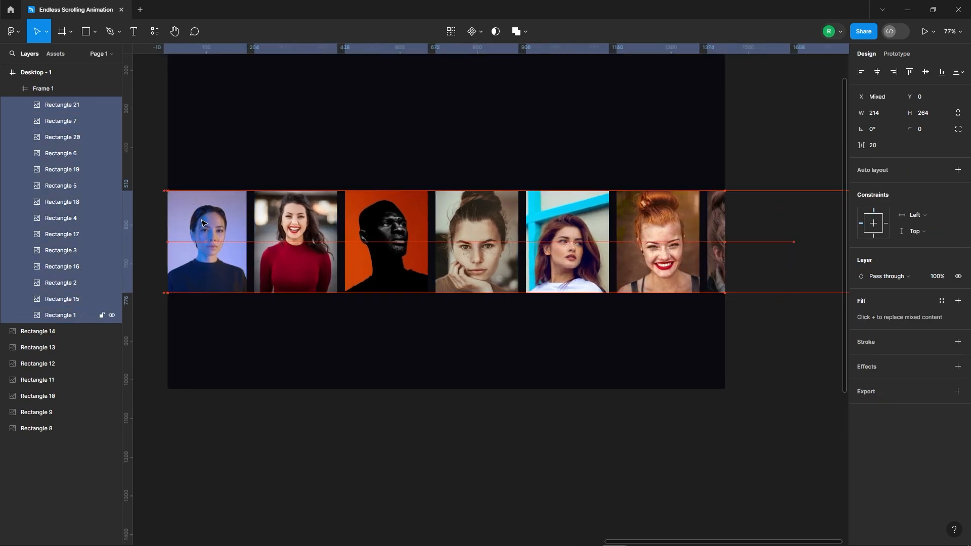
pyautogui.hotkey('shift', 'Left')
pyautogui.hotkey('shift', 'Left')
pyautogui.hotkey('shift', 'Left')
pyautogui.hotkey('shift', 'Left')
pyautogui.hotkey('shift', 'Left')
pyautogui.hotkey('shift', 'Left')
pyautogui.hotkey('shift', 'Left')
pyautogui.hotkey('shift', 'Left')
pyautogui.hotkey('shift', 'Left')
pyautogui.hotkey('shift', 'Left')
pyautogui.hotkey('shift', 'Left')
pyautogui.hotkey('shift', 'Left')
pyautogui.hotkey('shift', 'Right')
pyautogui.hotkey('shift', 'Right')
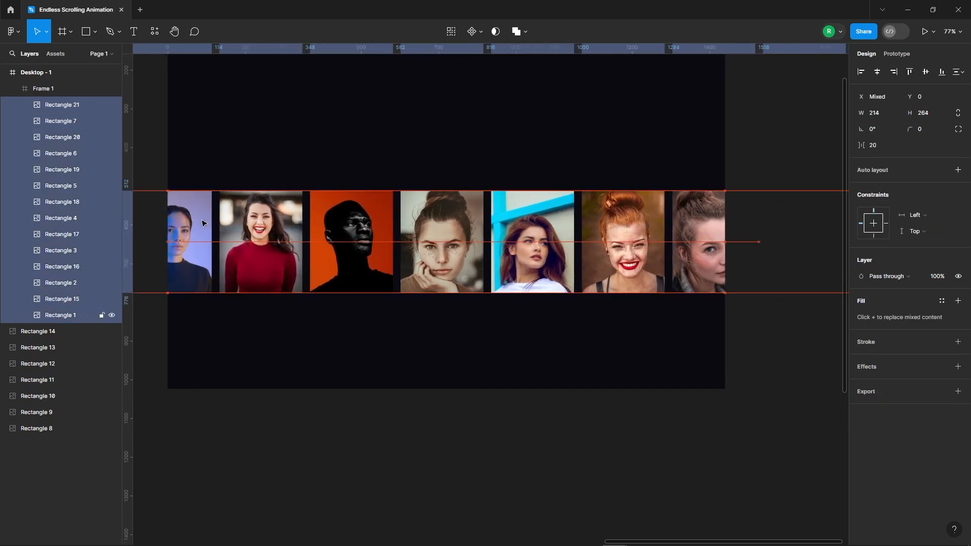
pyautogui.scroll(-4, 433, 162)
pyautogui.click(390, 147)
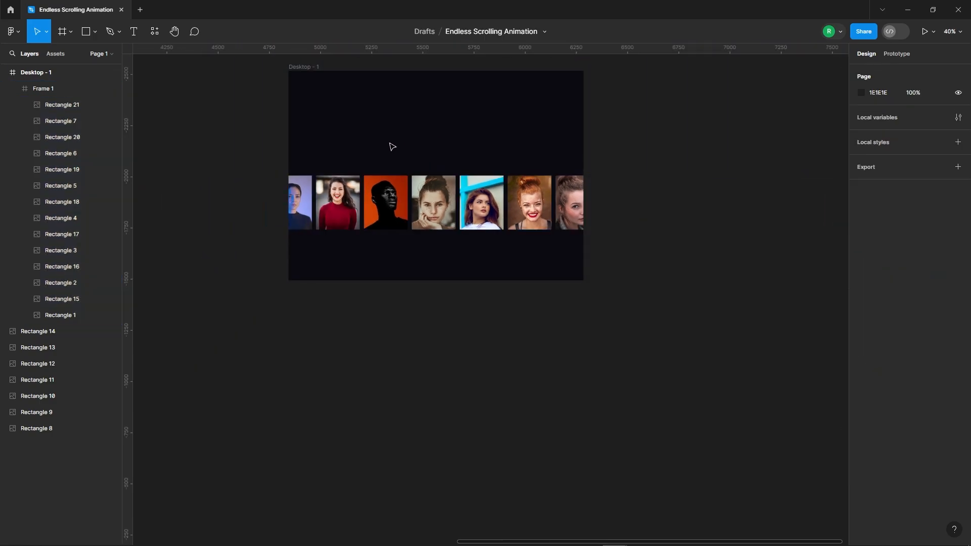
# Move the card frame out of the Desktop frame onto the empty canvas at X 5953, Y -1103.
pyautogui.scroll(-3, 349, 154)
pyautogui.click(404, 177)
pyautogui.moveTo(405, 177); pyautogui.dragTo(545, 293)
pyautogui.scroll(3, 506, 248)
pyautogui.scroll(3, 416, 245)
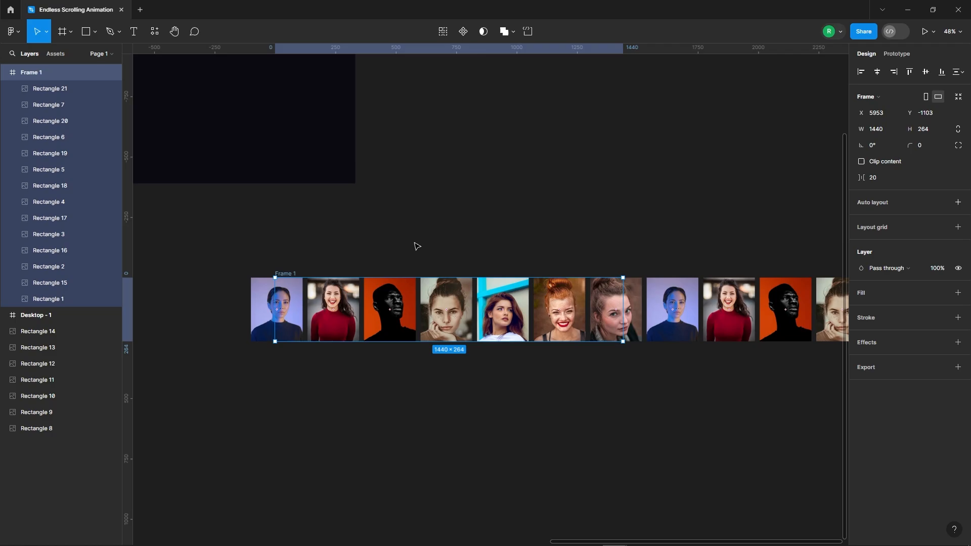
# Duplicate the card frame straight below the original at X 5953, Y -726.
pyautogui.moveTo(291, 207); pyautogui.dragTo(292, 298)
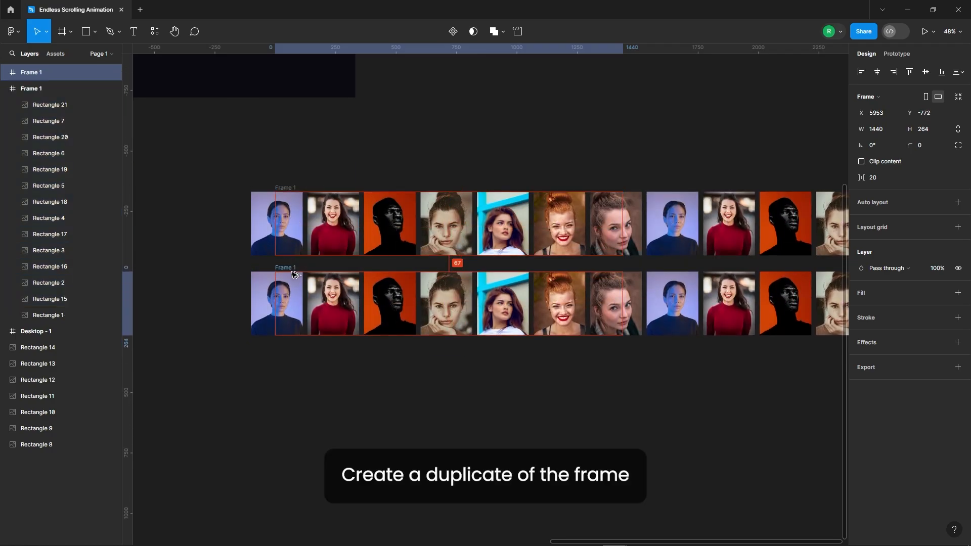
pyautogui.scroll(-2, 227, 252)
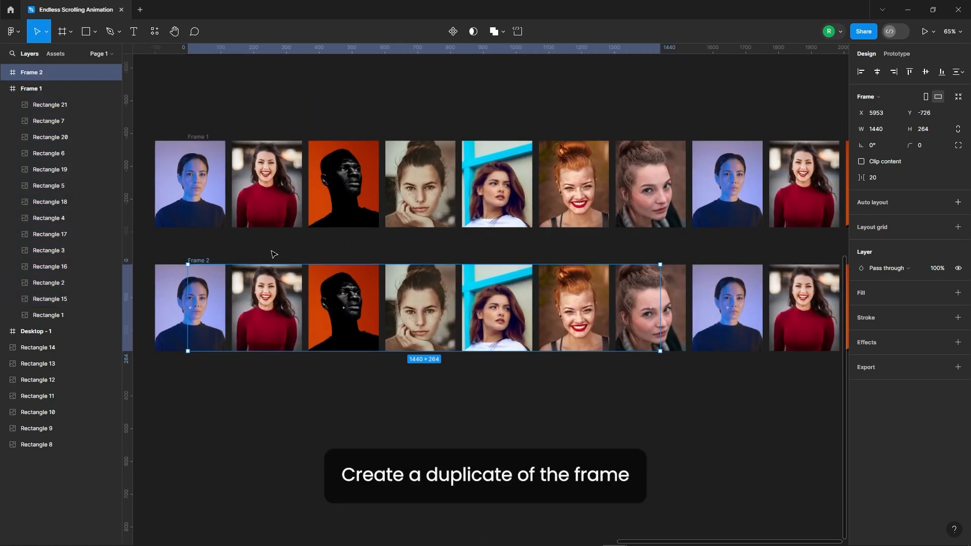
pyautogui.click(200, 245)
# Add a vertical ruler guide at 6067, along the right edge of Frame 1's first card.
pyautogui.scroll(5, 205, 248)
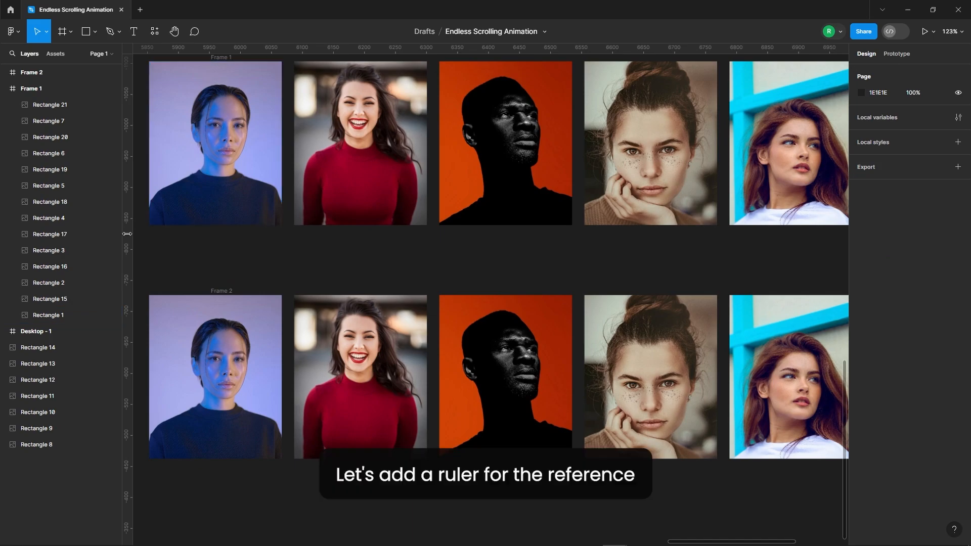
pyautogui.moveTo(261, 248); pyautogui.dragTo(289, 225)
pyautogui.scroll(10, 283, 238)
pyautogui.scroll(6, 299, 238)
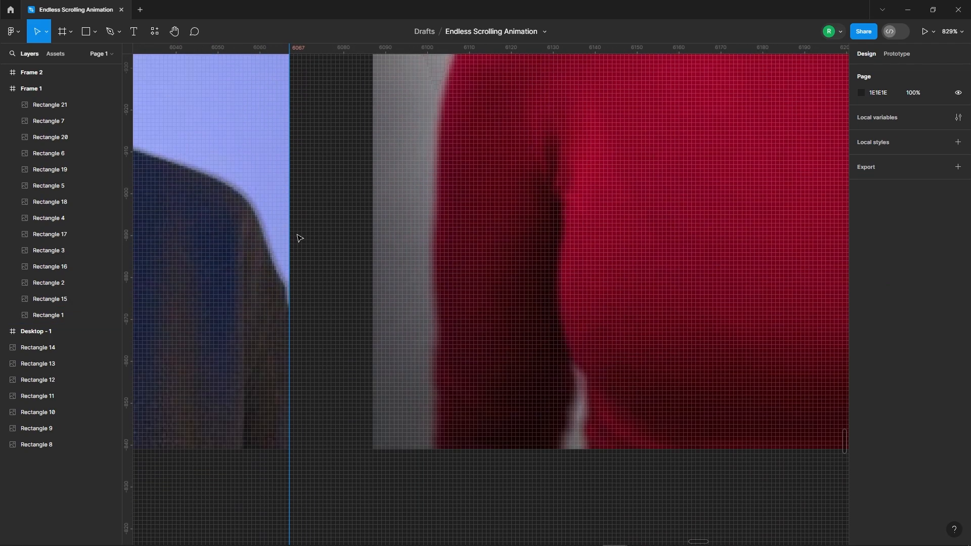
pyautogui.scroll(-7, 302, 221)
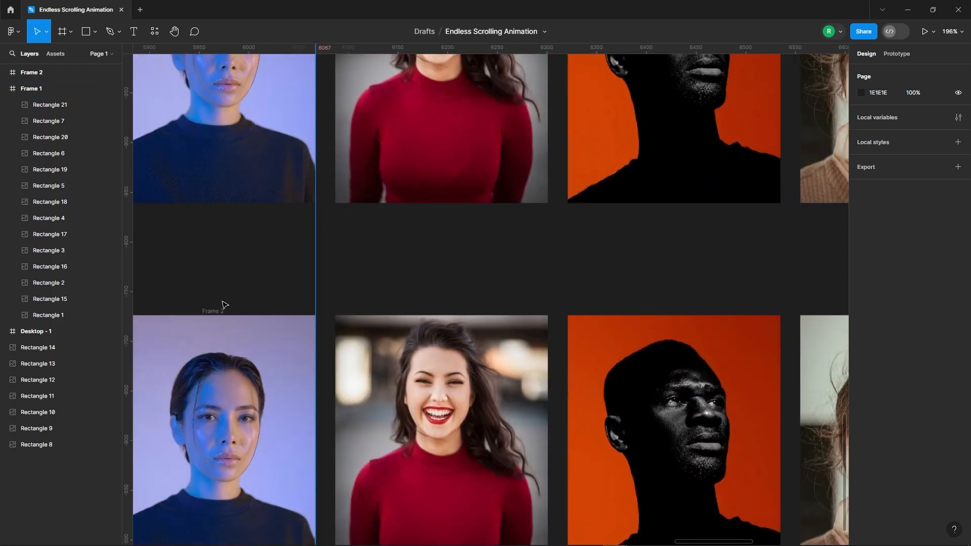
# Move Frame 2 up to Y -815, closer beneath Frame 1.
pyautogui.click(219, 313)
pyautogui.moveTo(221, 304); pyautogui.dragTo(219, 217)
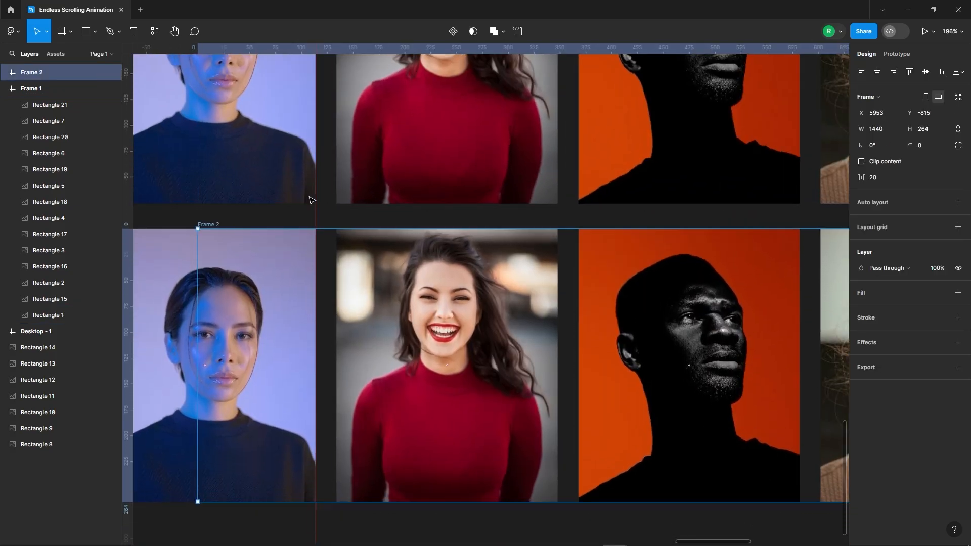
pyautogui.scroll(7, 349, 238)
pyautogui.scroll(-12, 360, 245)
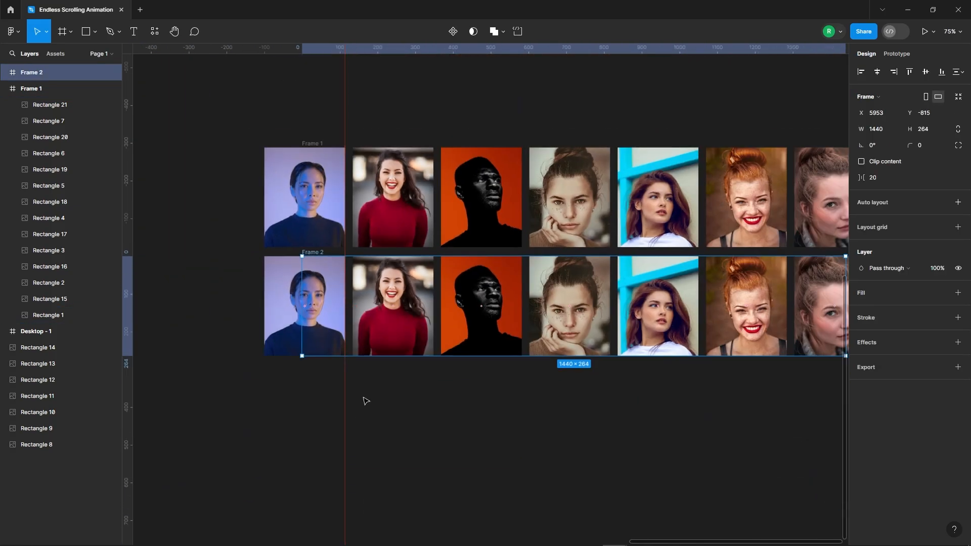
pyautogui.click(364, 400)
# Shift all of Frame 2's cards left until the duplicate of the first card sits under Frame 1's first card.
pyautogui.click(314, 252)
pyautogui.click(4, 74)
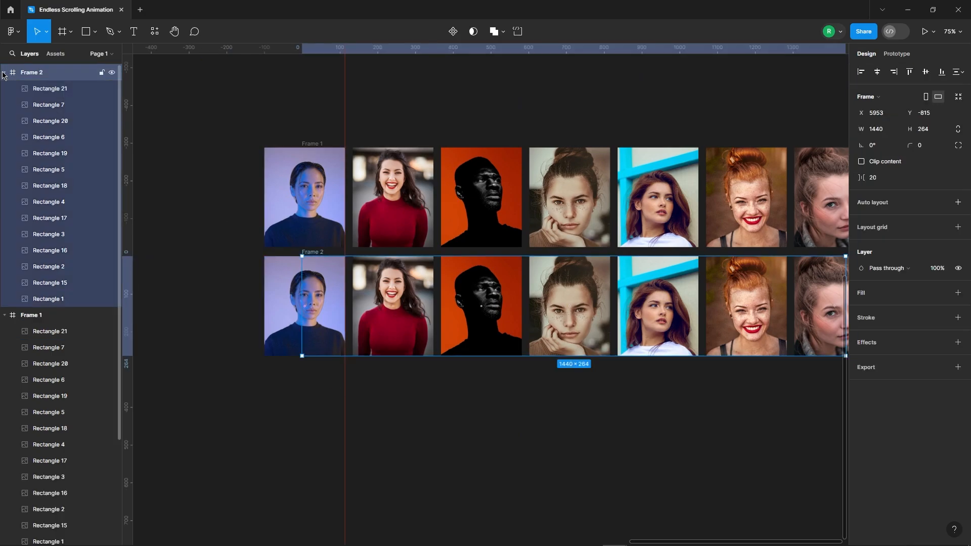
pyautogui.click(31, 91)
pyautogui.keyDown('shift'); pyautogui.click(48, 299); pyautogui.keyUp('shift')
pyautogui.scroll(-3, 184, 245)
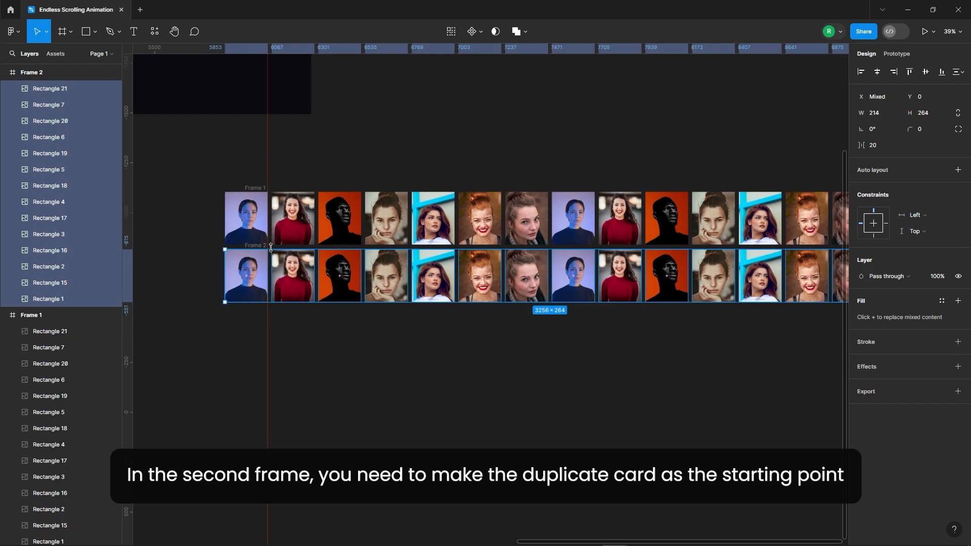
pyautogui.scroll(1, 271, 247)
pyautogui.hotkey('shift', 'Left')
pyautogui.hotkey('shift', 'Left')
pyautogui.hotkey('shift', 'Left')
pyautogui.hotkey('shift', 'Left')
pyautogui.hotkey('shift', 'Left')
pyautogui.hotkey('shift', 'Left')
pyautogui.hotkey('shift', 'Left')
pyautogui.hotkey('shift', 'Left')
pyautogui.hotkey('shift', 'Left')
pyautogui.hotkey('shift', 'Left')
pyautogui.hotkey('shift', 'Left')
pyautogui.hotkey('shift', 'Left')
pyautogui.hotkey('shift', 'Left')
pyautogui.hotkey('shift', 'Left')
pyautogui.hotkey('shift', 'Left')
pyautogui.hotkey('shift', 'Left')
pyautogui.hotkey('shift', 'Left')
pyautogui.hotkey('shift', 'Left')
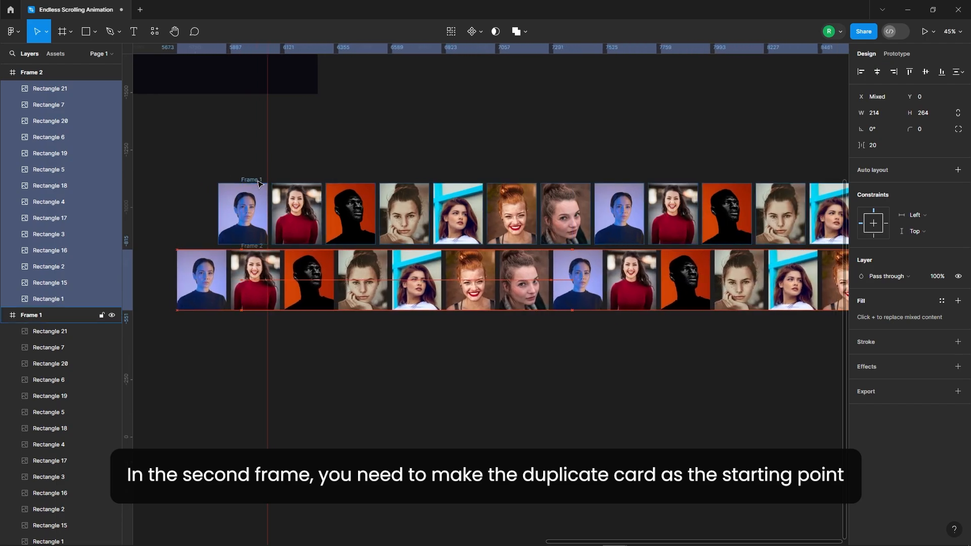
pyautogui.hotkey('shift', 'Left')
pyautogui.hotkey('shift', 'Left')
pyautogui.hotkey('shift', 'Left')
pyautogui.hotkey('shift', 'Left')
pyautogui.hotkey('shift', 'Left')
pyautogui.hotkey('shift', 'Left')
pyautogui.hotkey('shift', 'Left')
pyautogui.hotkey('shift', 'Left')
pyautogui.hotkey('shift', 'Left')
pyautogui.hotkey('shift', 'Left')
pyautogui.hotkey('shift', 'Left')
pyautogui.hotkey('shift', 'Left')
pyautogui.hotkey('shift', 'Left')
pyautogui.hotkey('shift', 'Left')
pyautogui.hotkey('shift', 'Left')
pyautogui.hotkey('shift', 'Left')
pyautogui.hotkey('shift', 'Left')
pyautogui.hotkey('shift', 'Left')
pyautogui.hotkey('shift', 'Left')
pyautogui.hotkey('shift', 'Left')
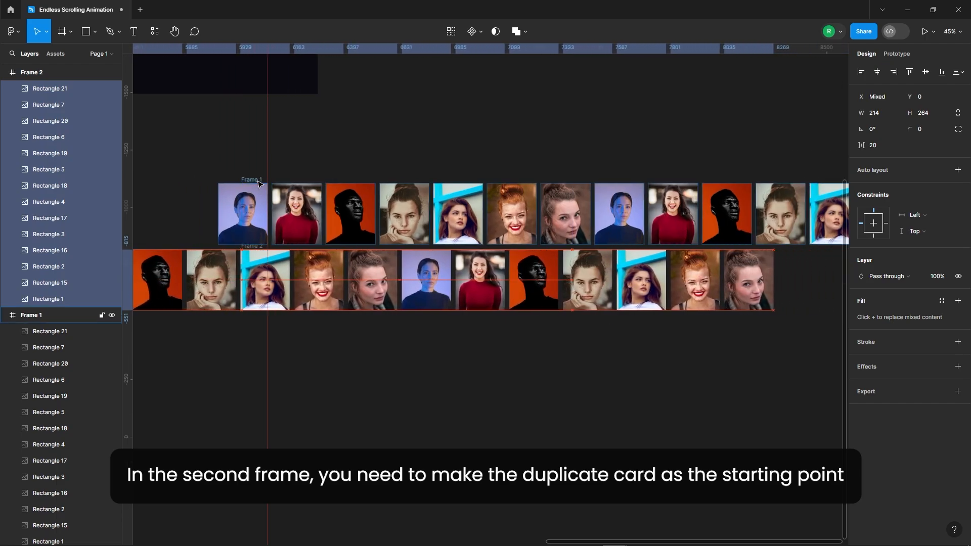
pyautogui.hotkey('shift', 'Left')
pyautogui.hotkey('shift', 'Left')
pyautogui.hotkey('shift', 'Left')
pyautogui.hotkey('shift', 'Left')
pyautogui.hotkey('shift', 'Left')
pyautogui.hotkey('shift', 'Left')
pyautogui.hotkey('shift', 'Left')
pyautogui.hotkey('shift', 'Left')
pyautogui.hotkey('shift', 'Left')
pyautogui.hotkey('shift', 'Left')
pyautogui.hotkey('shift', 'Left')
pyautogui.hotkey('shift', 'Left')
pyautogui.hotkey('shift', 'Left')
pyautogui.hotkey('shift', 'Left')
pyautogui.hotkey('shift', 'Left')
pyautogui.hotkey('shift', 'Left')
pyautogui.hotkey('shift', 'Left')
pyautogui.hotkey('shift', 'Left')
pyautogui.hotkey('shift', 'Left')
pyautogui.hotkey('shift', 'Left')
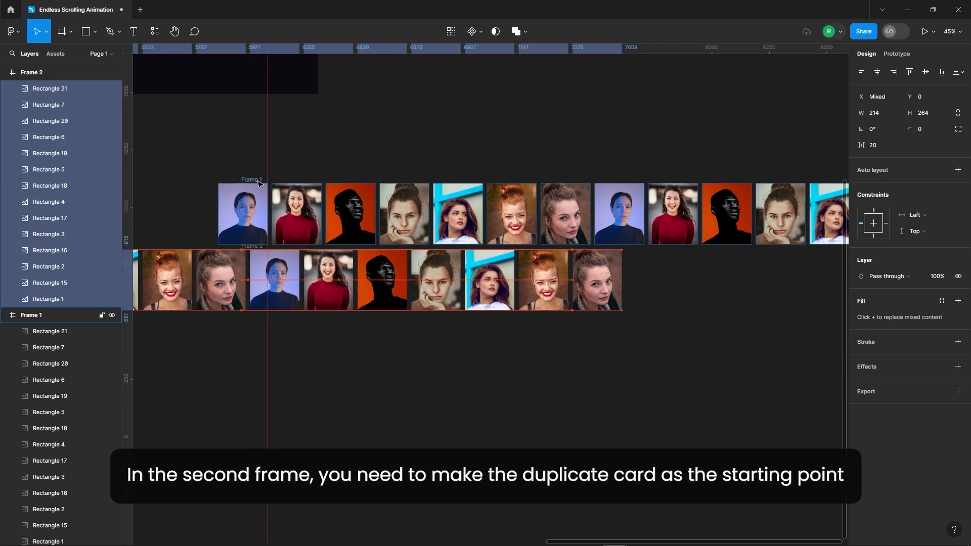
pyautogui.hotkey('shift', 'Left')
pyautogui.hotkey('shift', 'Left')
pyautogui.hotkey('shift', 'Left')
pyautogui.hotkey('shift', 'Left')
pyautogui.hotkey('shift', 'Left')
pyautogui.hotkey('shift', 'Left')
pyautogui.hotkey('shift', 'Left')
pyautogui.hotkey('shift', 'Left')
pyautogui.hotkey('shift', 'Left')
pyautogui.hotkey('shift', 'Left')
pyautogui.hotkey('shift', 'Left')
pyautogui.hotkey('shift', 'Left')
pyautogui.hotkey('shift', 'Left')
pyautogui.press('Left')
pyautogui.press('Left')
pyautogui.press('Left')
pyautogui.press('Left')
pyautogui.press('Left')
pyautogui.press('Left')
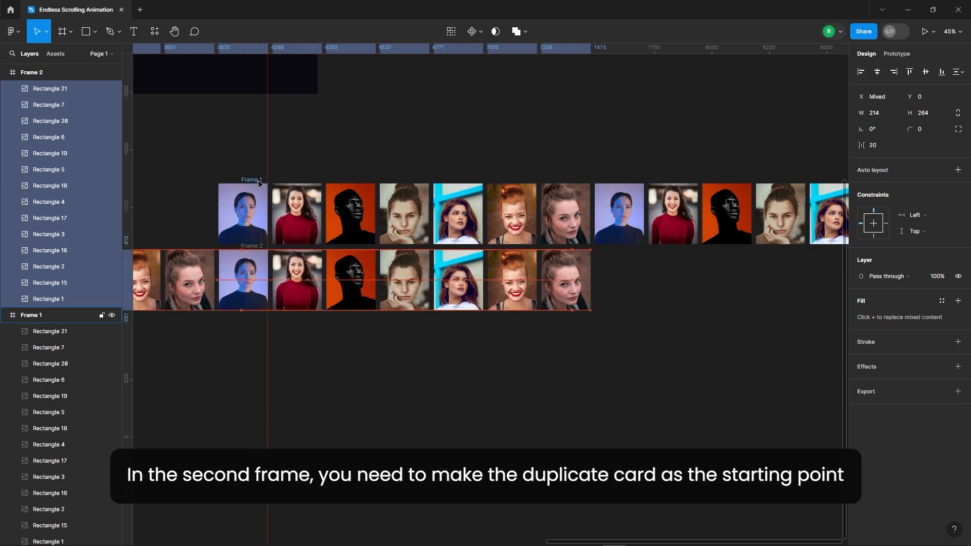
# Nudge Frame 2's cards 2 px left so the duplicate first card's right edge meets the guide at 6067.
pyautogui.scroll(3, 261, 261)
pyautogui.scroll(15, 261, 261)
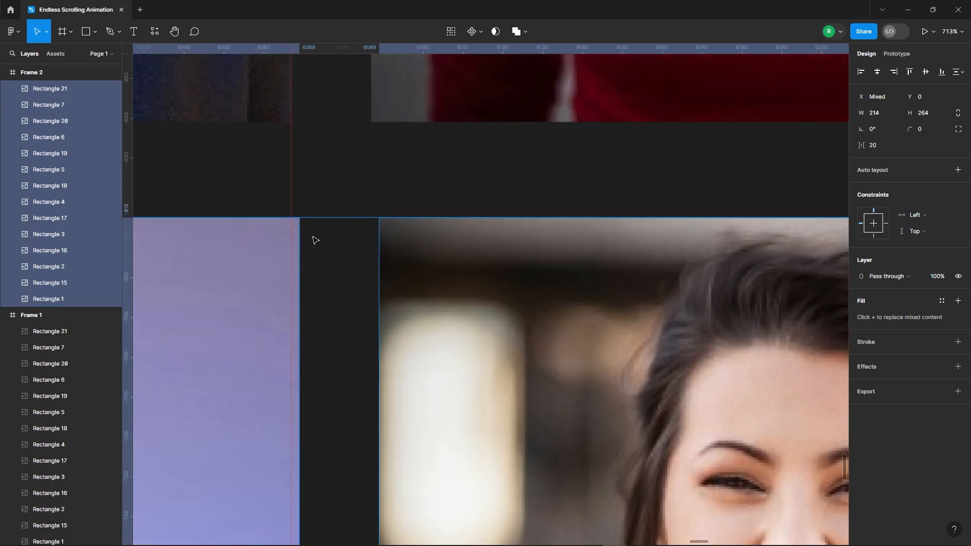
pyautogui.press('Left')
pyautogui.press('Left')
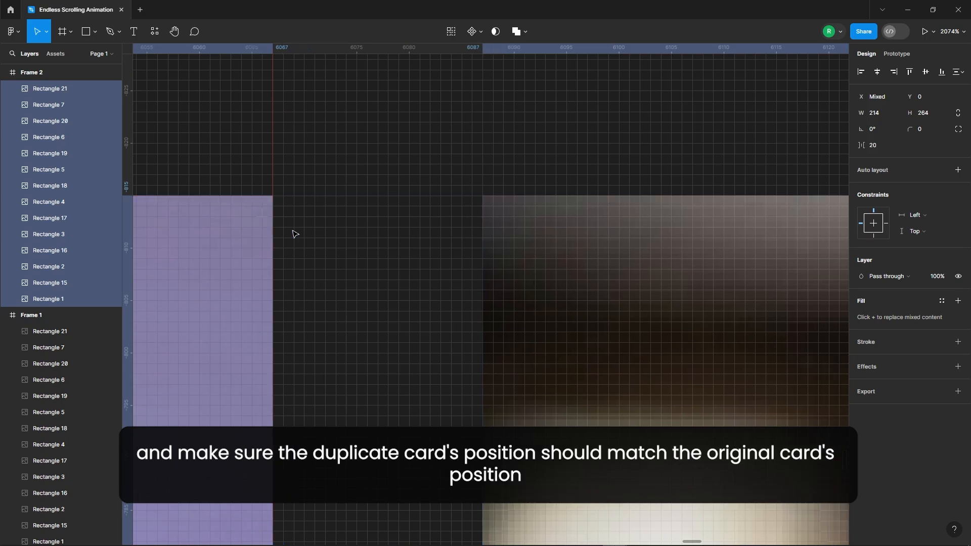
pyautogui.scroll(-15, 347, 221)
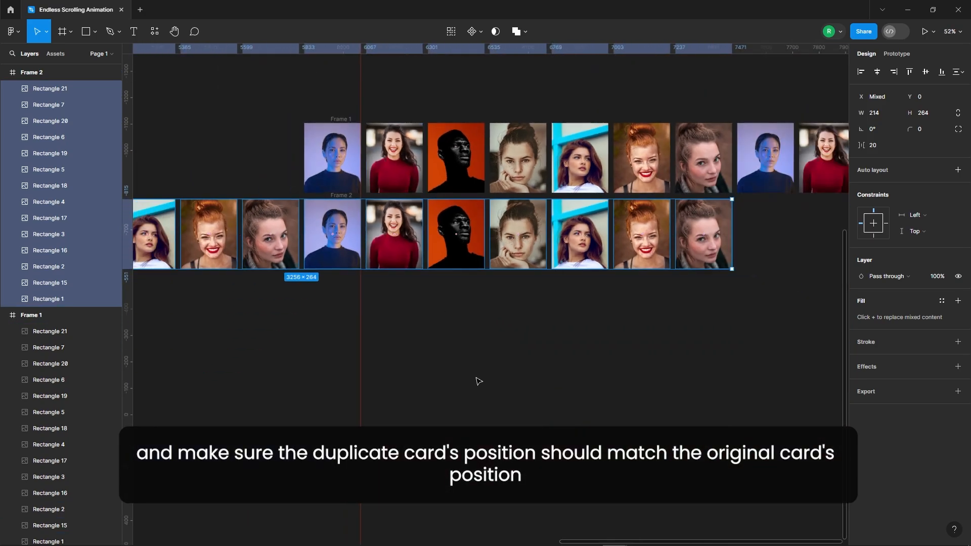
pyautogui.click(478, 381)
# Move Frame 1 up to Y -1201 and remove the vertical guide.
pyautogui.click(339, 119)
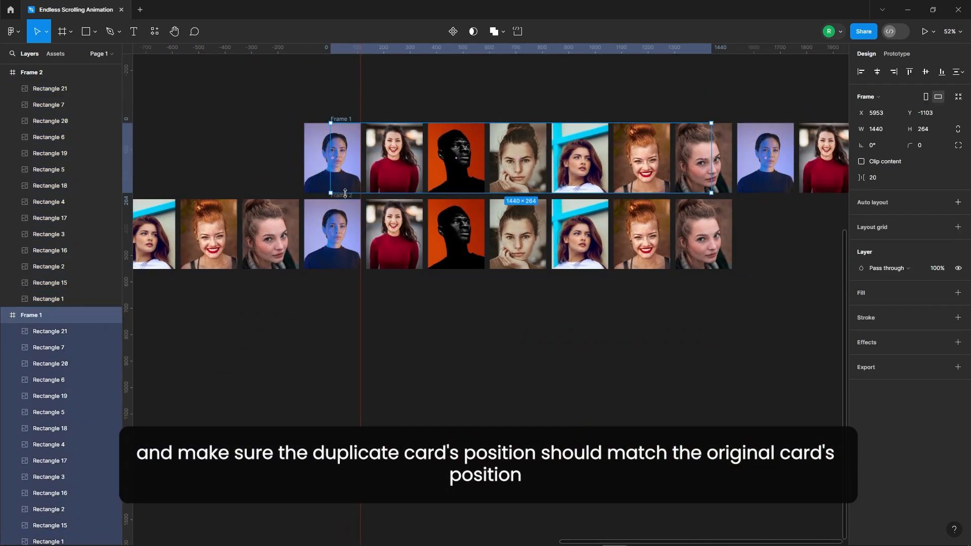
pyautogui.moveTo(343, 120); pyautogui.dragTo(343, 94)
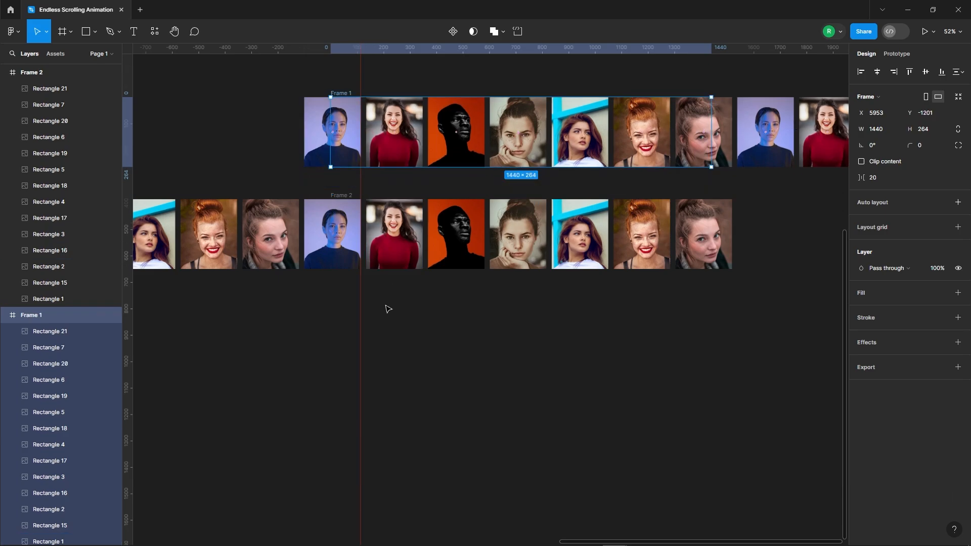
pyautogui.click(362, 314)
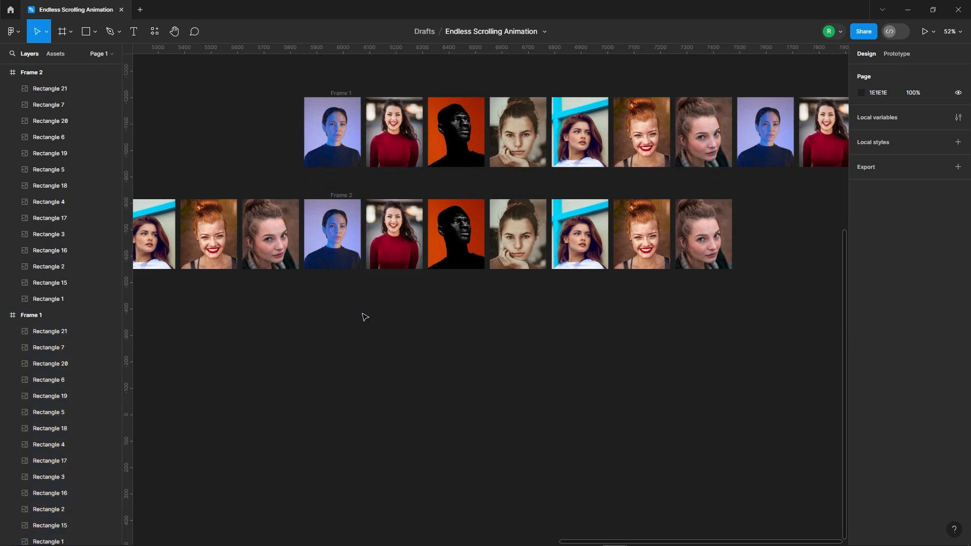
# Enable Clip content on both Frame 1 and Frame 2.
pyautogui.scroll(2, 351, 317)
pyautogui.click(360, 196)
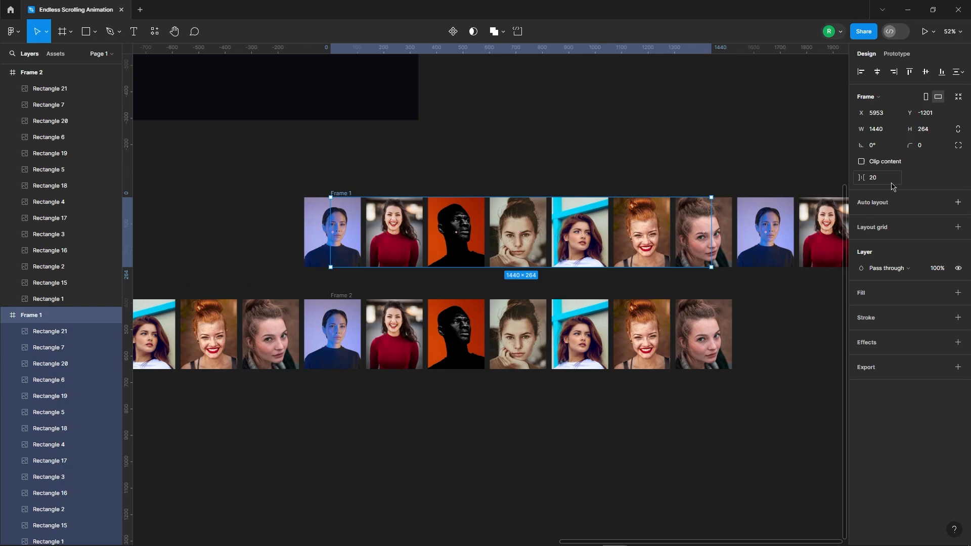
pyautogui.click(862, 162)
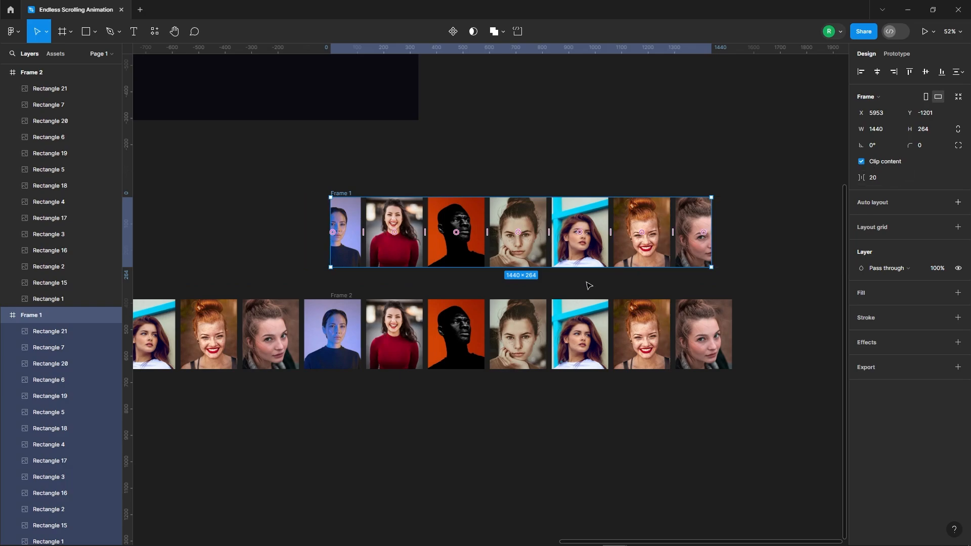
pyautogui.click(348, 296)
pyautogui.click(890, 162)
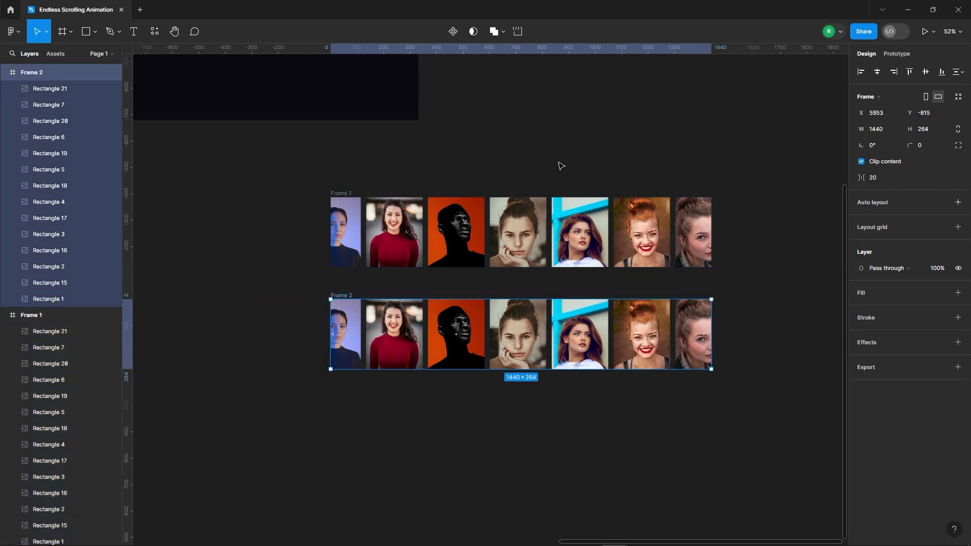
pyautogui.click(586, 184)
# Combine Frame 1 and Frame 2 into a component set with two variants.
pyautogui.scroll(2, 426, 226)
pyautogui.scroll(-3, 430, 228)
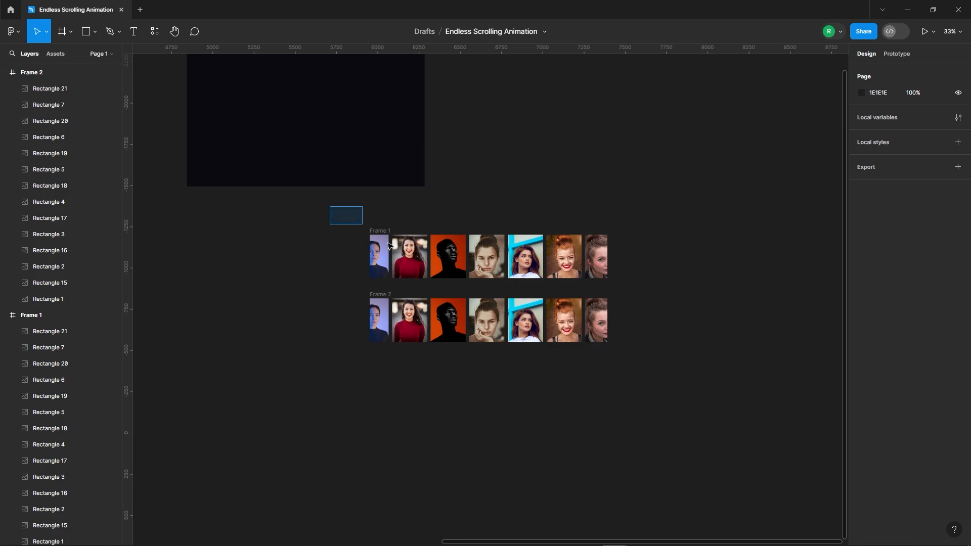
pyautogui.moveTo(389, 246); pyautogui.dragTo(693, 405)
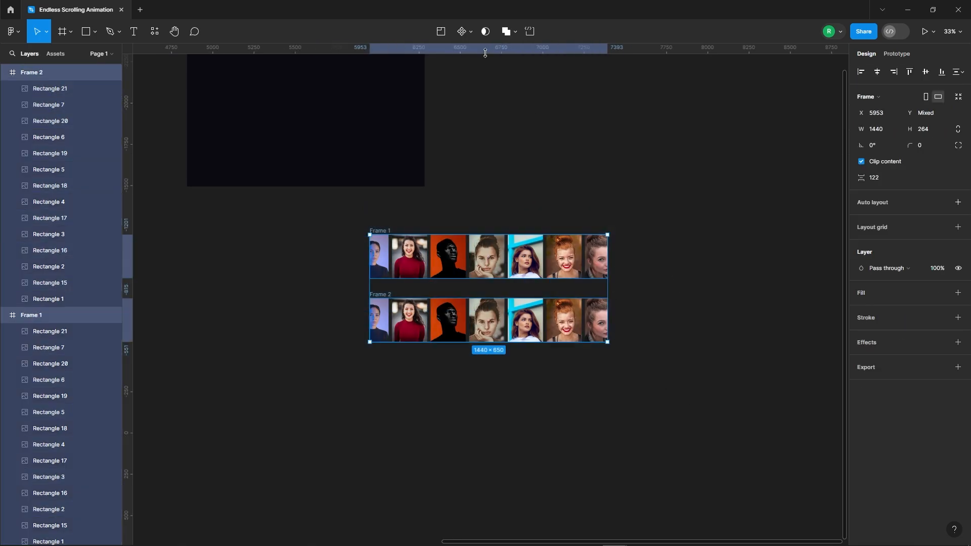
pyautogui.click(471, 38)
pyautogui.click(459, 80)
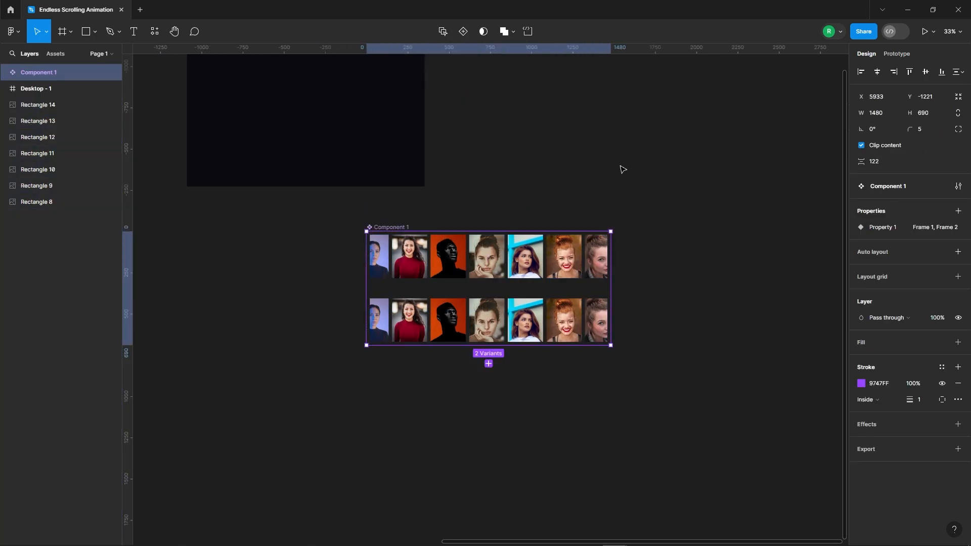
# Add a prototype interaction from the Frame 1 variant to Frame 2 with the After delay trigger.
pyautogui.click(506, 257)
pyautogui.scroll(3, 548, 278)
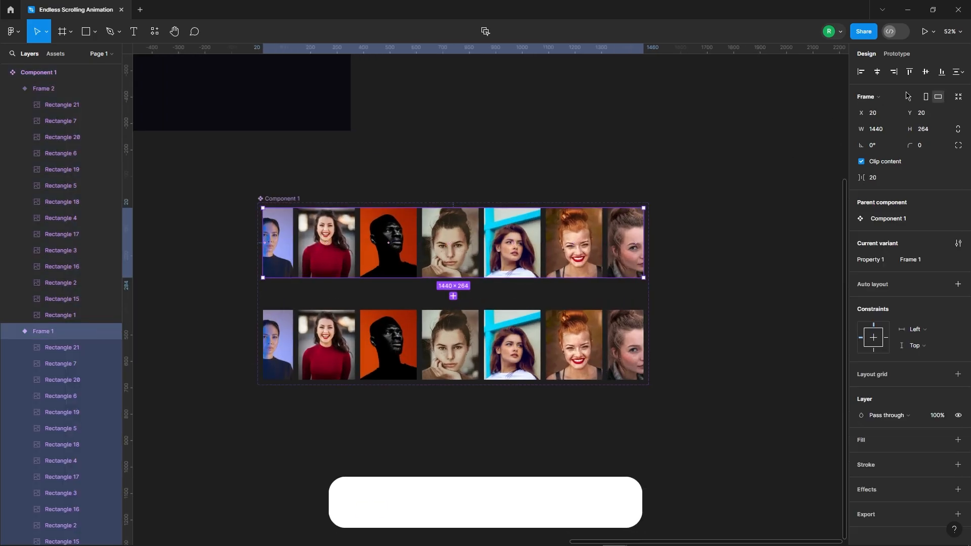
pyautogui.click(892, 54)
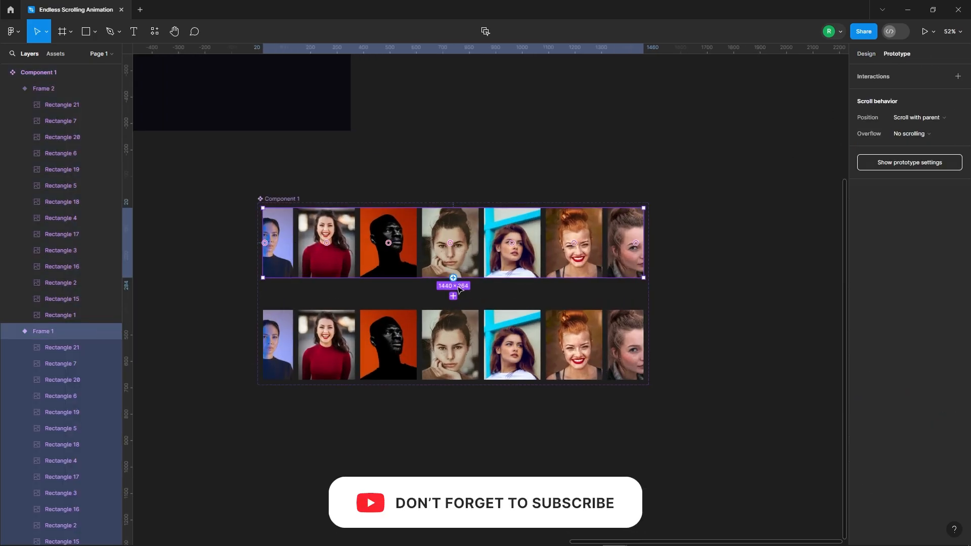
pyautogui.moveTo(453, 296); pyautogui.dragTo(454, 344)
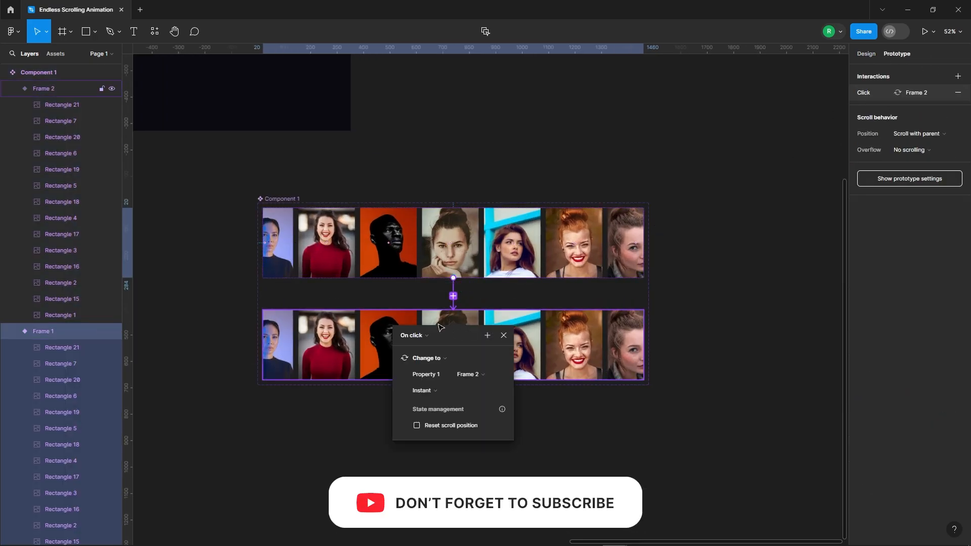
pyautogui.click(413, 336)
pyautogui.click(416, 462)
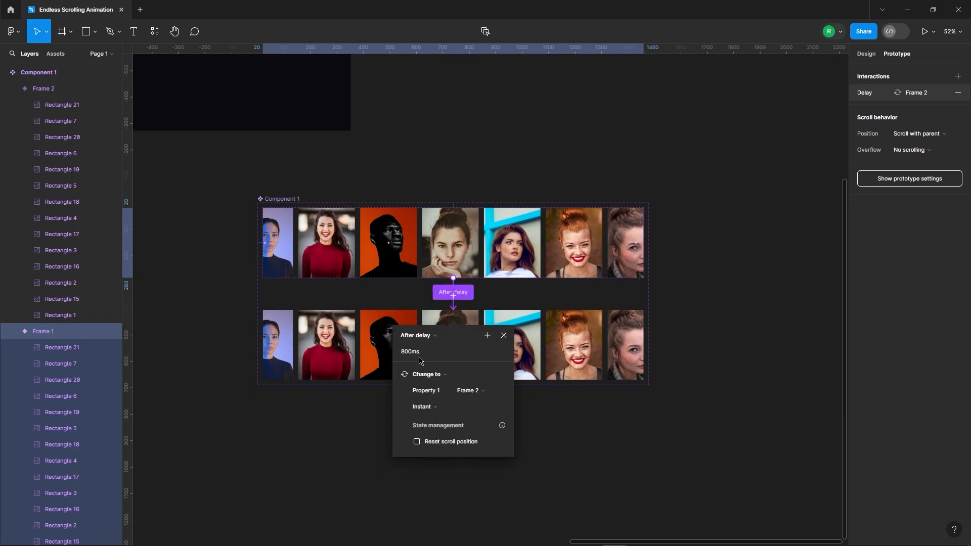
# Set the Frame 1 to Frame 2 interaction to a 1ms delay with Smart animate, Linear easing and a 10000ms duration.
pyautogui.click(435, 408)
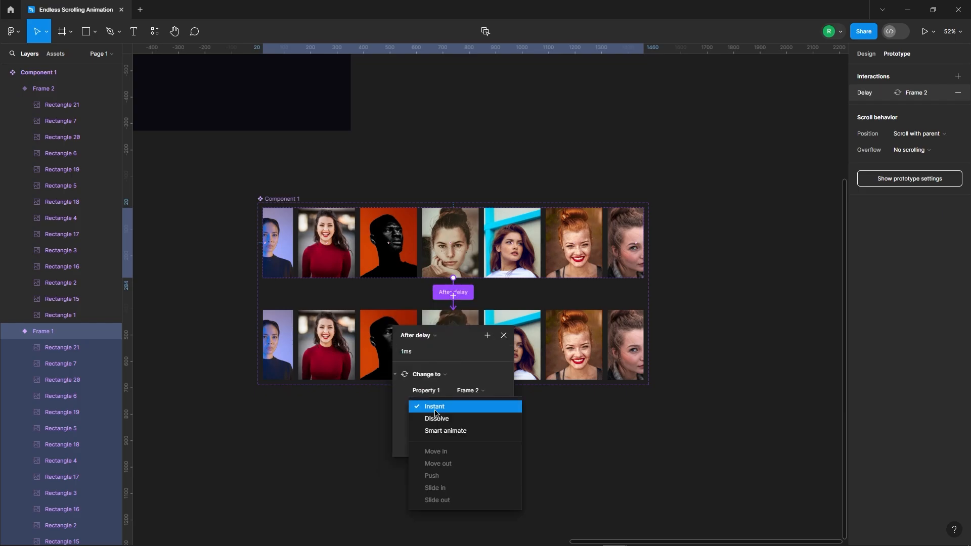
pyautogui.click(440, 429)
pyautogui.scroll(-2, 476, 326)
pyautogui.click(438, 323)
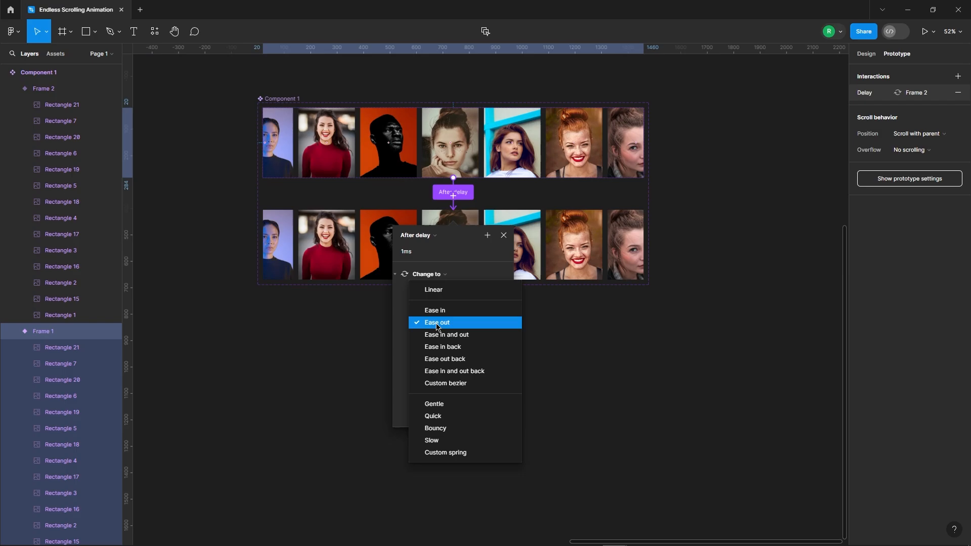
pyautogui.click(455, 291)
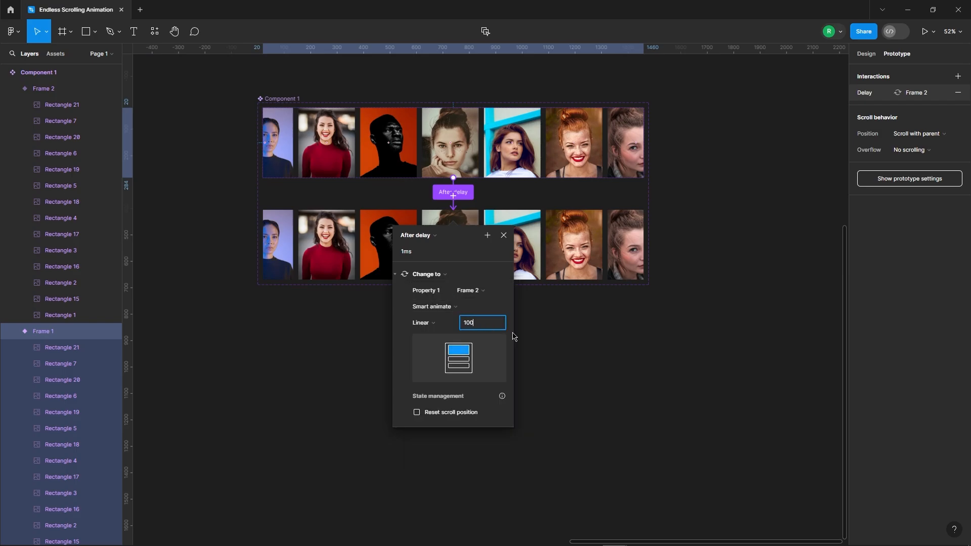
pyautogui.click(503, 236)
# Link the Frame 2 variant back to Frame 1 with an After delay trigger of 1ms and an Instant transition.
pyautogui.click(464, 274)
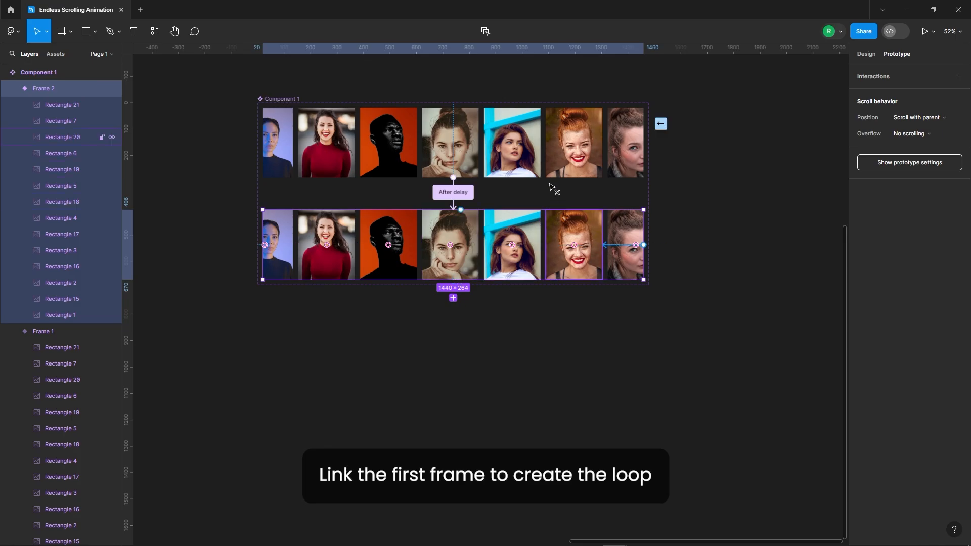
pyautogui.moveTo(550, 184); pyautogui.dragTo(452, 172)
pyautogui.click(418, 203)
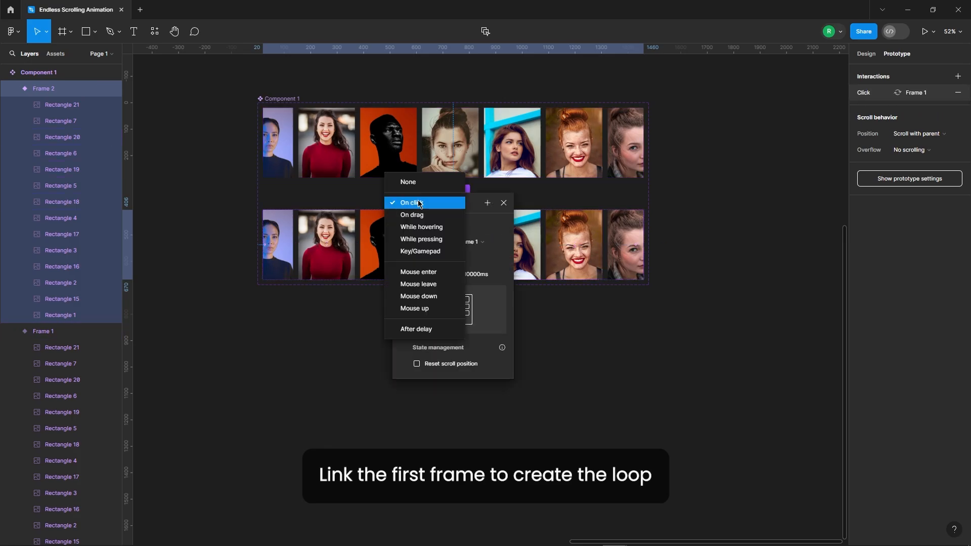
pyautogui.click(415, 330)
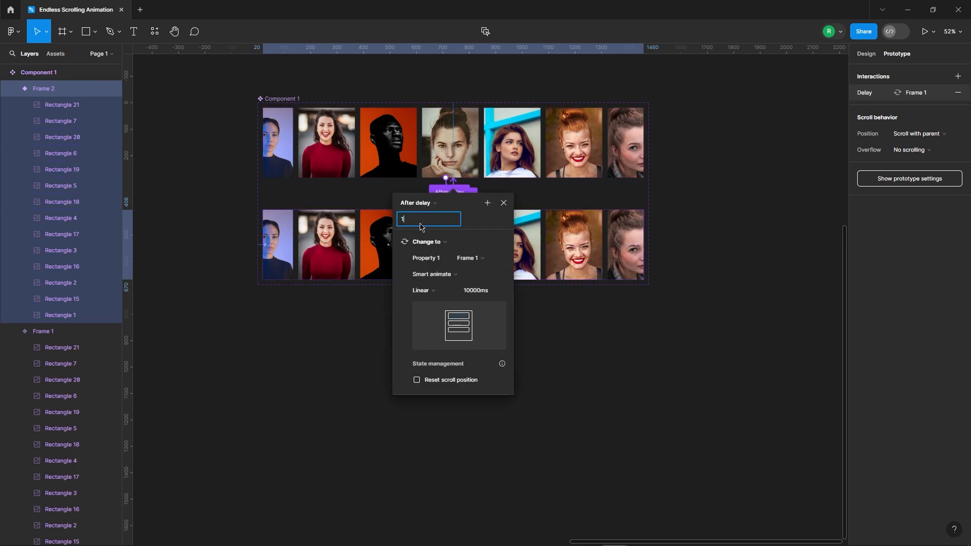
pyautogui.click(438, 273)
pyautogui.click(445, 250)
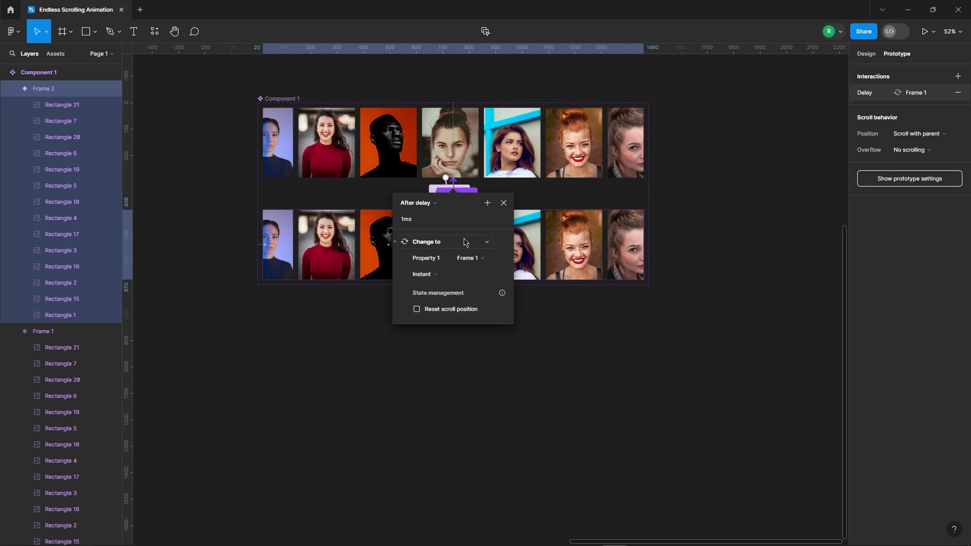
pyautogui.click(503, 204)
pyautogui.click(550, 374)
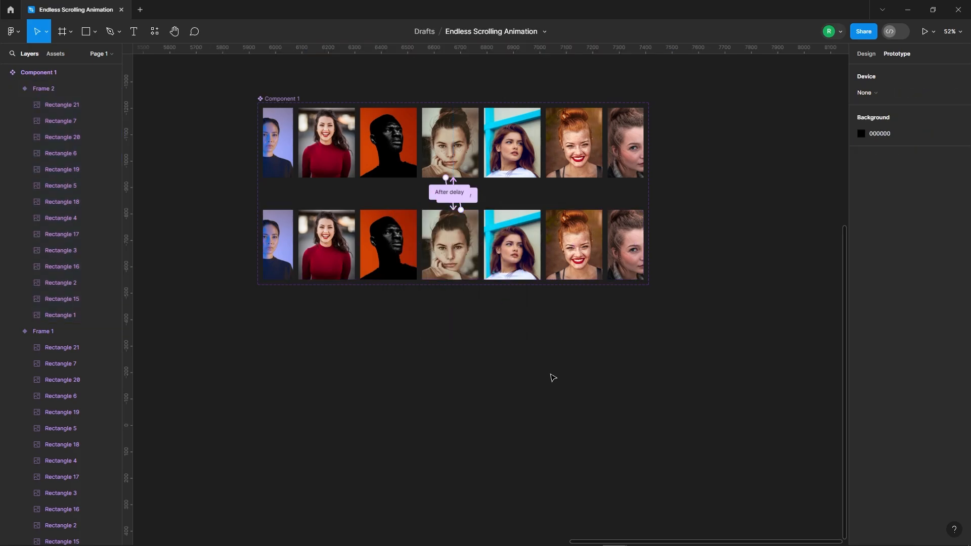
# Place an instance of Component 1 inside the Desktop - 1 frame and centre it horizontally.
pyautogui.scroll(-5, 550, 375)
pyautogui.click(56, 53)
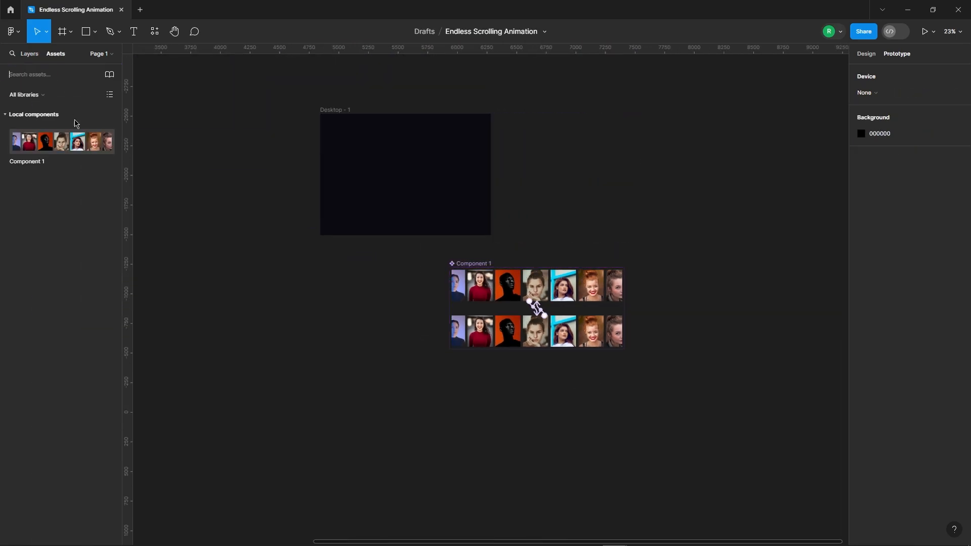
pyautogui.moveTo(178, 167); pyautogui.dragTo(385, 167)
pyautogui.scroll(4, 420, 125)
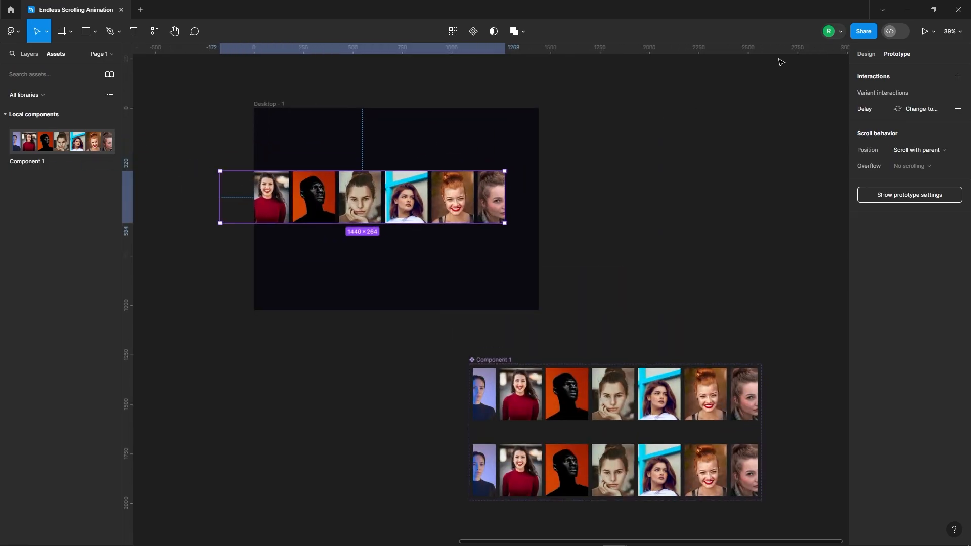
pyautogui.click(858, 55)
pyautogui.click(877, 72)
pyautogui.click(371, 147)
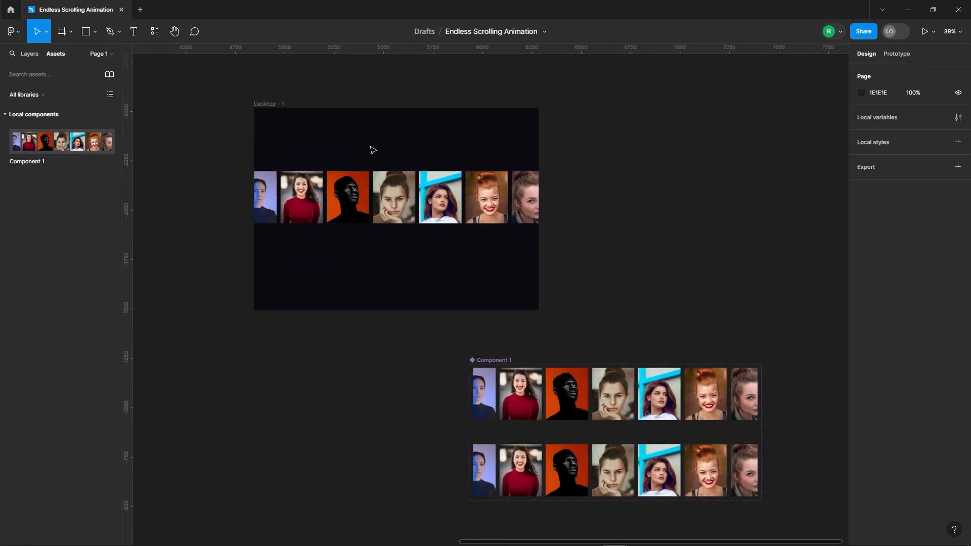
# Present the Desktop - 1 frame as a prototype, watch the scrolling card row, and return to the design file.
pyautogui.click(270, 103)
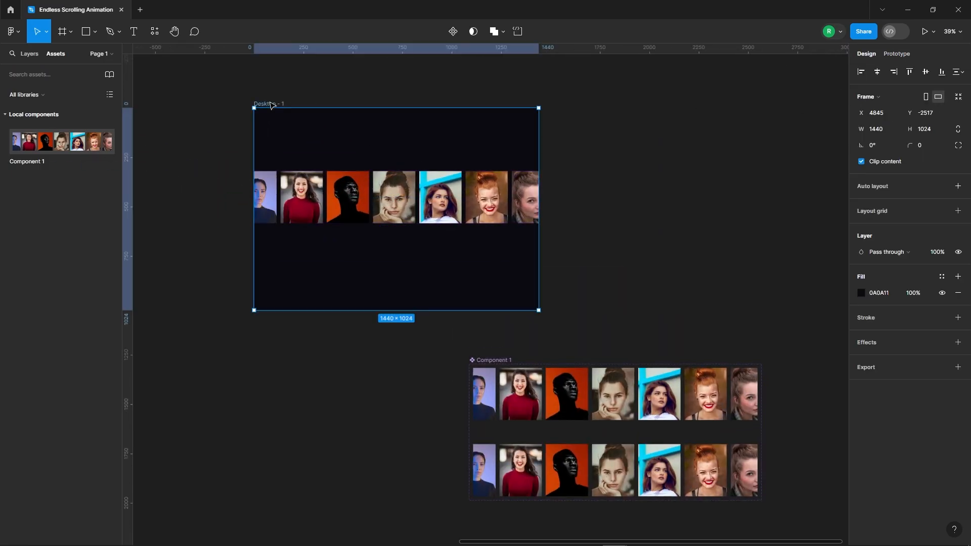
pyautogui.click(924, 31)
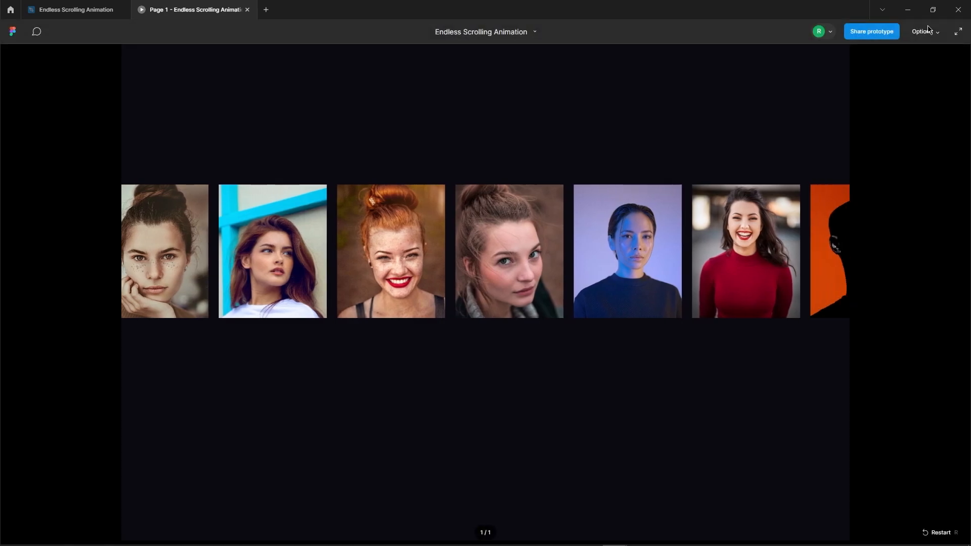
pyautogui.click(925, 32)
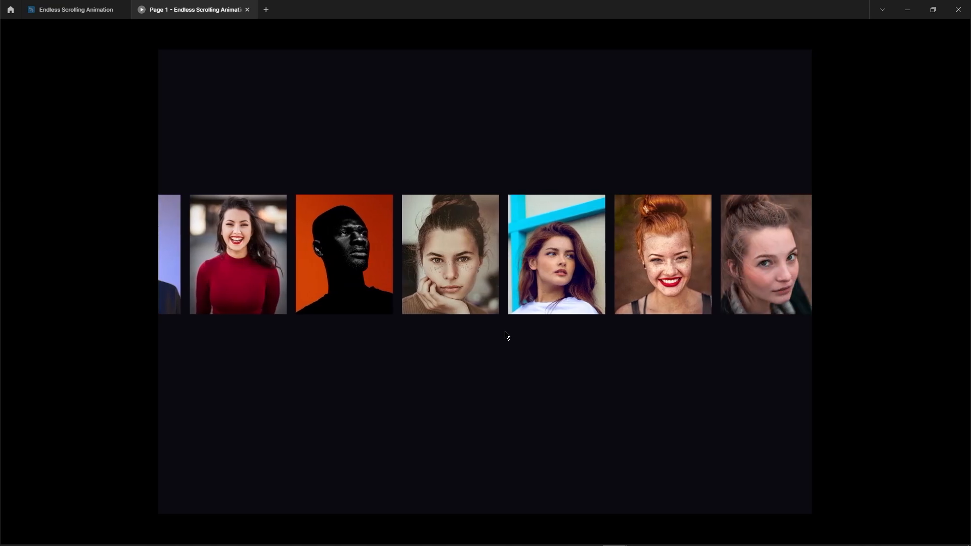
pyautogui.click(76, 10)
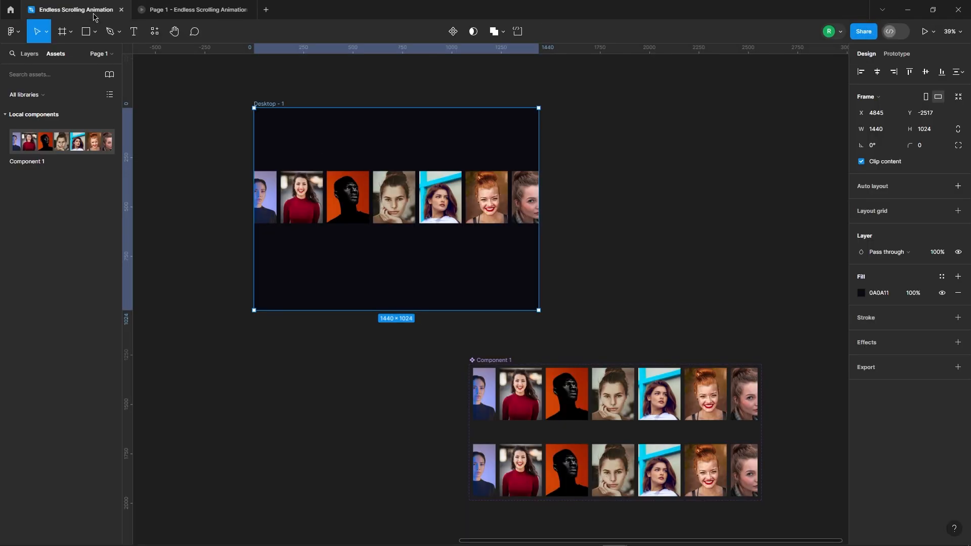
# Move the Component 1 set farther left on the canvas, below the Desktop - 1 frame.
pyautogui.click(637, 278)
pyautogui.scroll(-5, 449, 281)
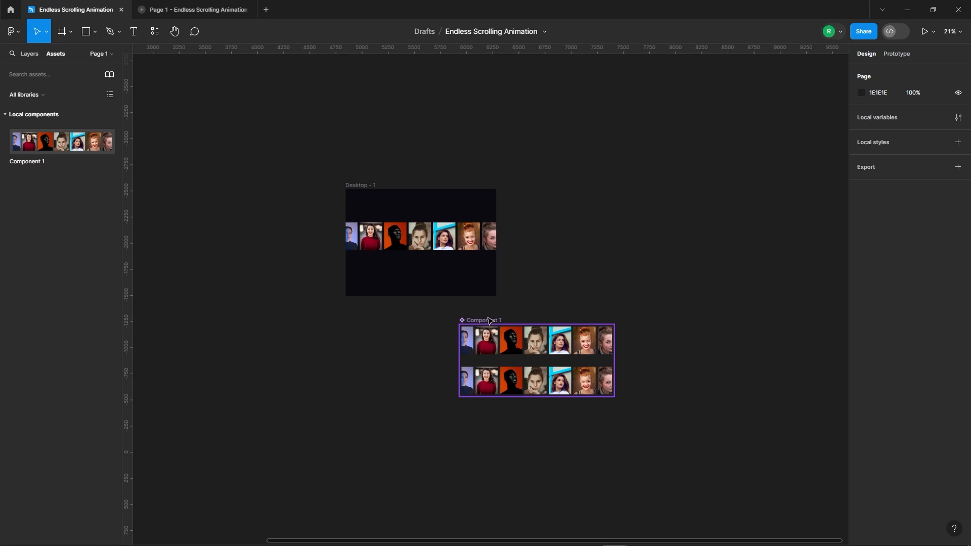
pyautogui.moveTo(488, 318); pyautogui.dragTo(257, 334)
# Move the second row of seven portrait cards to the right of Desktop - 1, at Y -1625.
pyautogui.click(638, 271)
pyautogui.scroll(-6, 702, 229)
pyautogui.moveTo(317, 256); pyautogui.dragTo(450, 336)
pyautogui.moveTo(400, 301); pyautogui.dragTo(670, 260)
pyautogui.scroll(6, 723, 255)
pyautogui.scroll(-1, 297, 256)
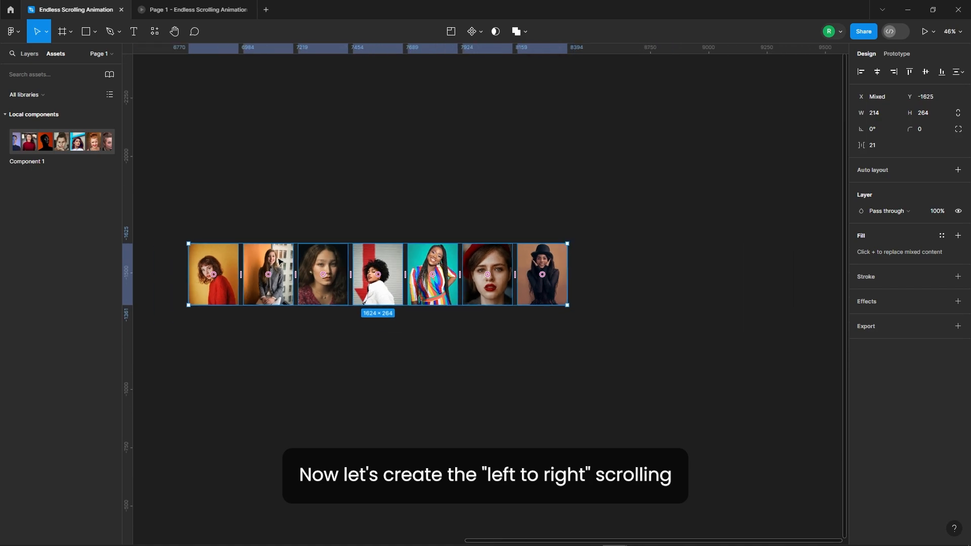
# Duplicate the seven-card row to its right and set the spacing between all fourteen cards to 20.
pyautogui.moveTo(279, 262); pyautogui.dragTo(661, 262)
pyautogui.scroll(-2, 462, 182)
pyautogui.click(390, 192)
pyautogui.moveTo(331, 218); pyautogui.dragTo(821, 291)
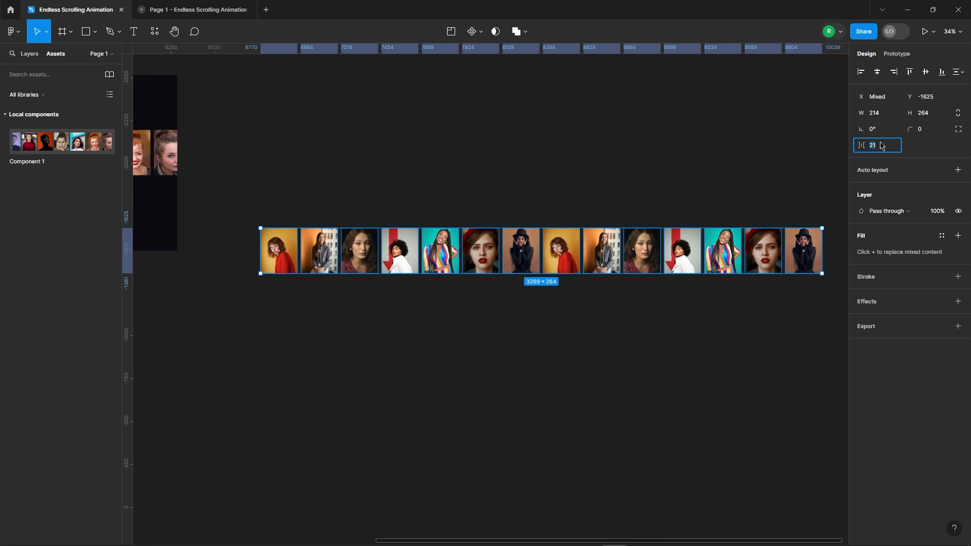
pyautogui.press('Return')
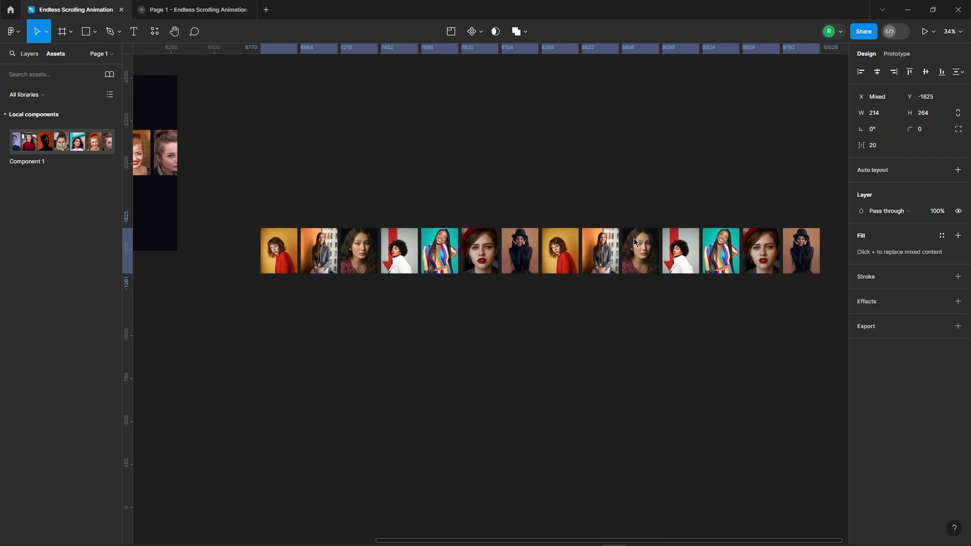
# Wrap the fourteen selected cards in a new frame.
pyautogui.rightClick(635, 242)
pyautogui.click(652, 345)
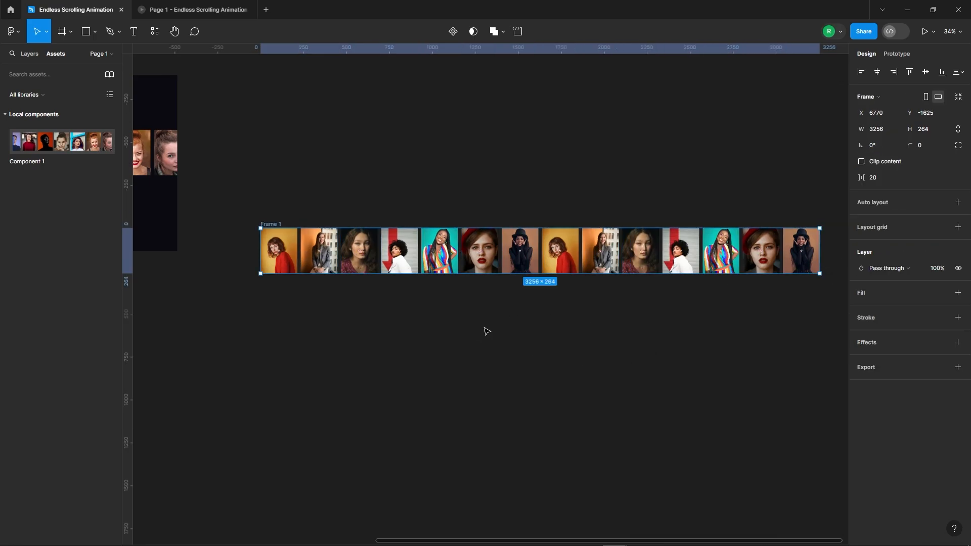
pyautogui.click(519, 358)
# Collapse the Component 1 set and its Frame 2 variant in the layer list.
pyautogui.click(30, 54)
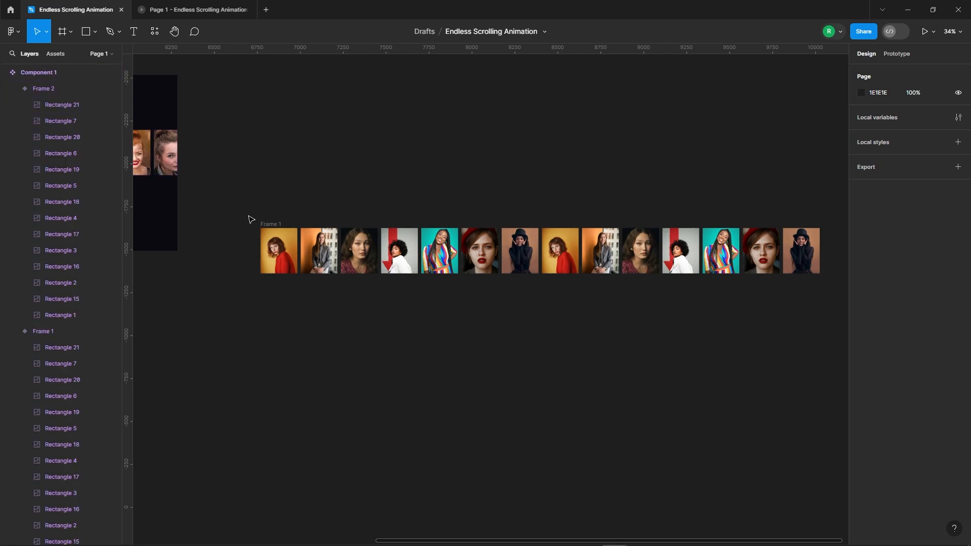
pyautogui.click(268, 223)
pyautogui.scroll(3, 55, 170)
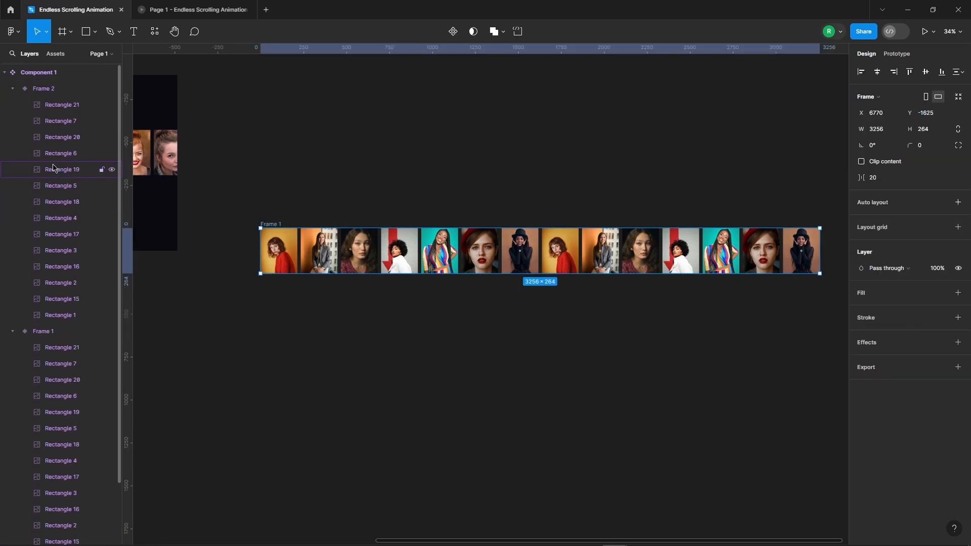
pyautogui.click(11, 88)
pyautogui.click(5, 72)
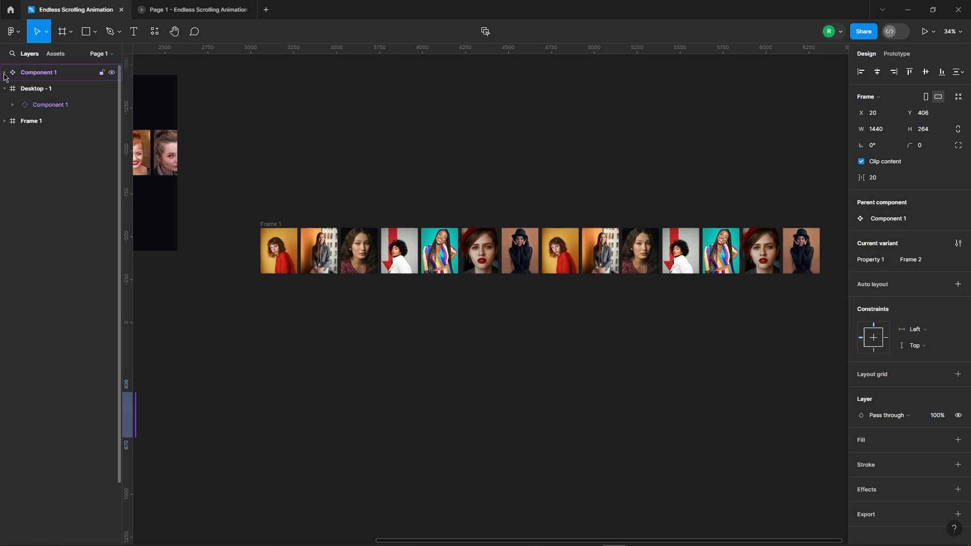
# Set the horizontal constraint of all fourteen rectangles in the new Frame 1 to Right.
pyautogui.click(282, 224)
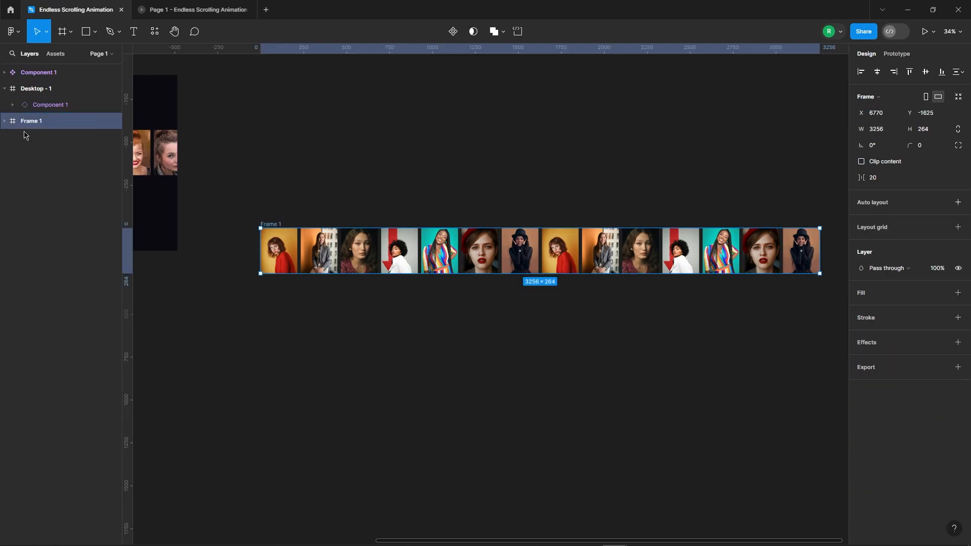
pyautogui.click(5, 122)
pyautogui.click(64, 139)
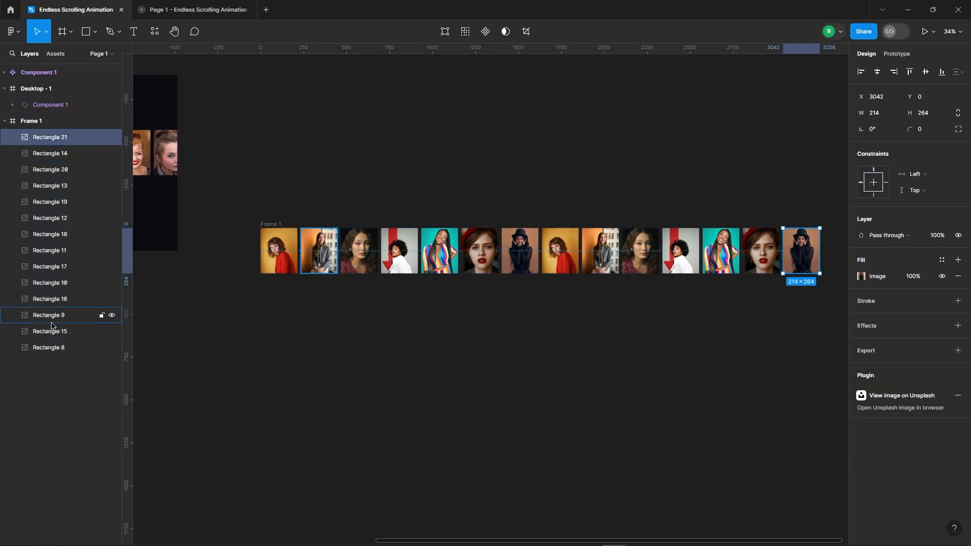
pyautogui.keyDown('shift'); pyautogui.click(51, 347); pyautogui.keyUp('shift')
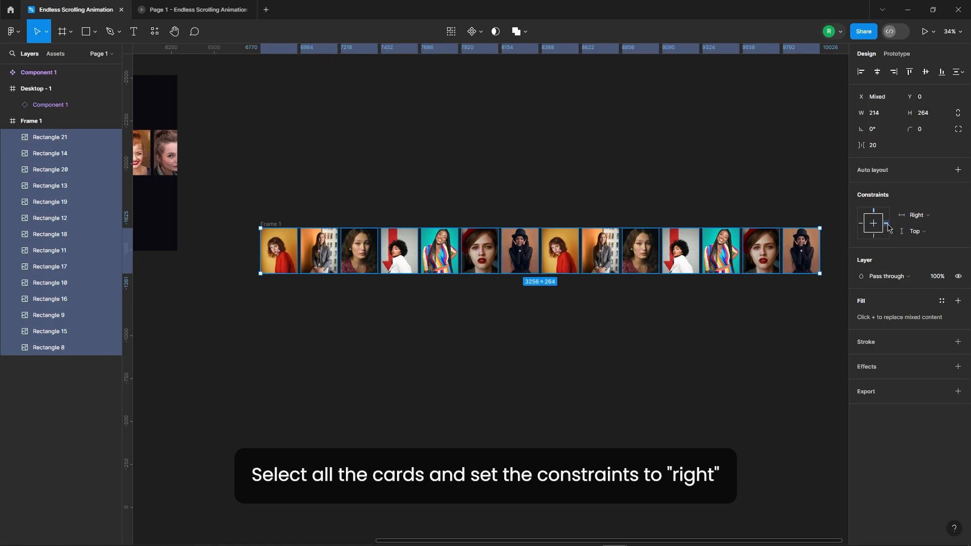
pyautogui.click(735, 370)
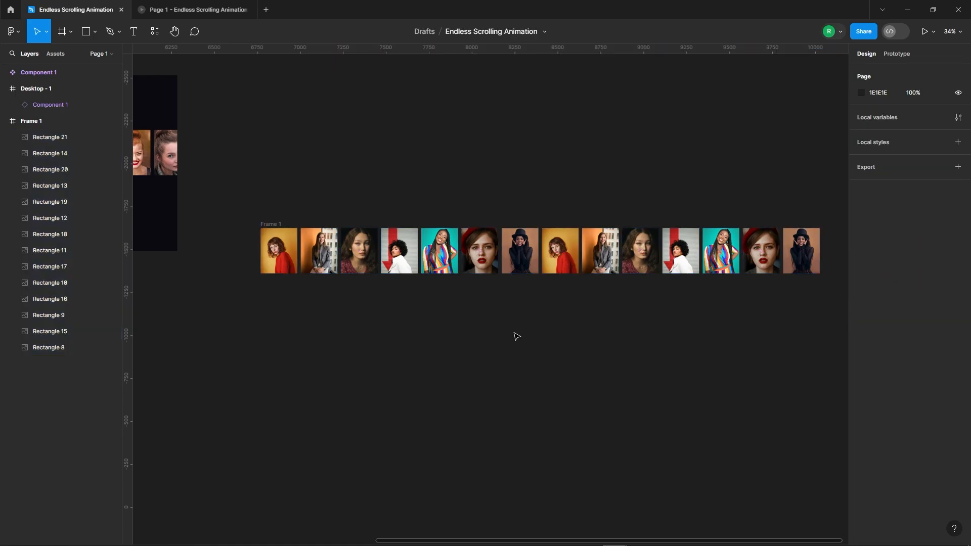
# Delete the Component 1 instance from the Desktop - 1 frame.
pyautogui.click(273, 226)
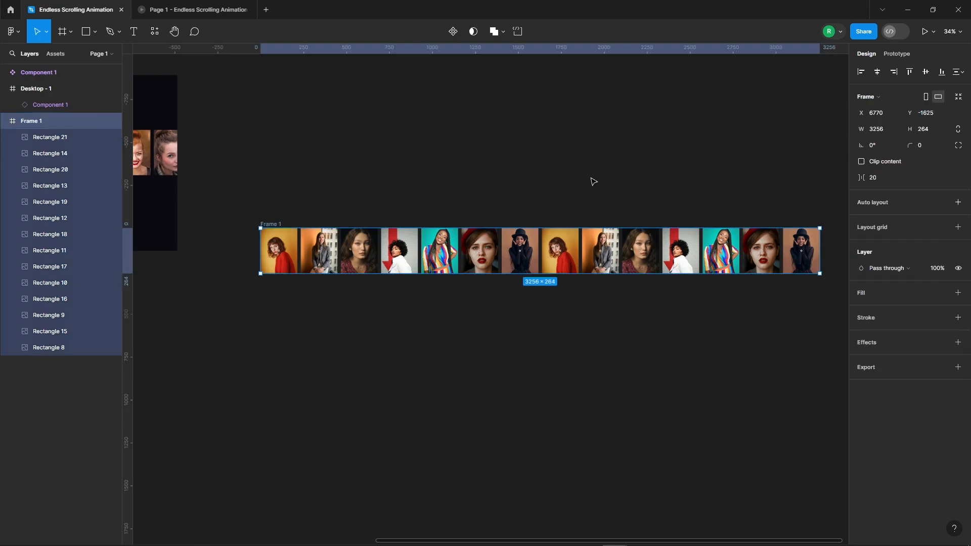
pyautogui.scroll(-4, 592, 182)
pyautogui.scroll(3, 427, 169)
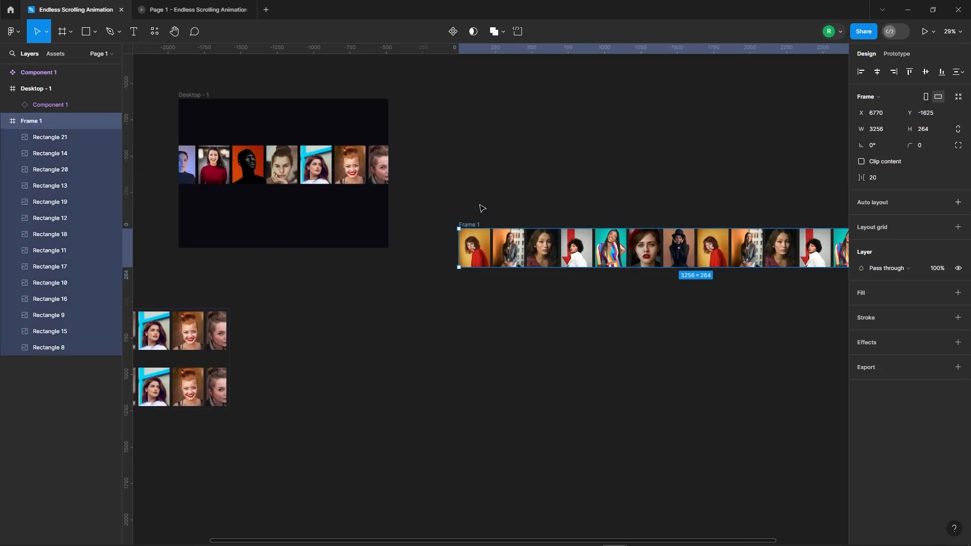
pyautogui.click(262, 156)
pyautogui.press('Delete')
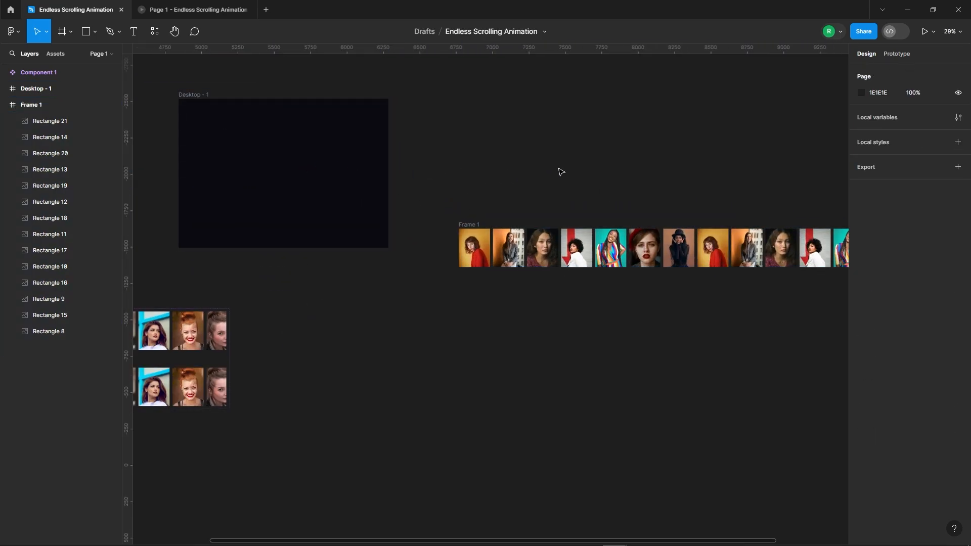
# Move the new Frame 1 card row into Desktop - 1 and align it to that frame's right edge.
pyautogui.scroll(1, 561, 172)
pyautogui.moveTo(497, 240); pyautogui.dragTo(217, 165)
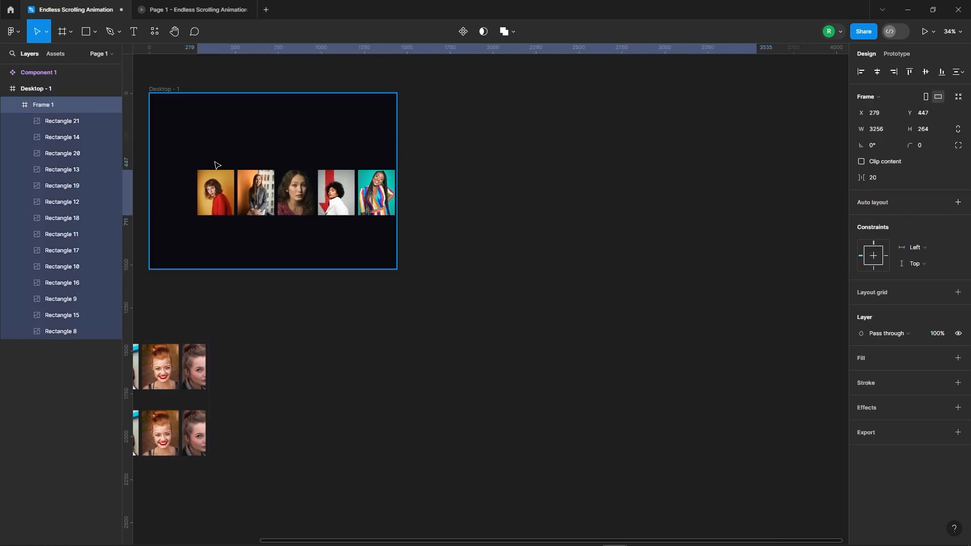
pyautogui.scroll(-4, 582, 160)
pyautogui.scroll(7, 398, 166)
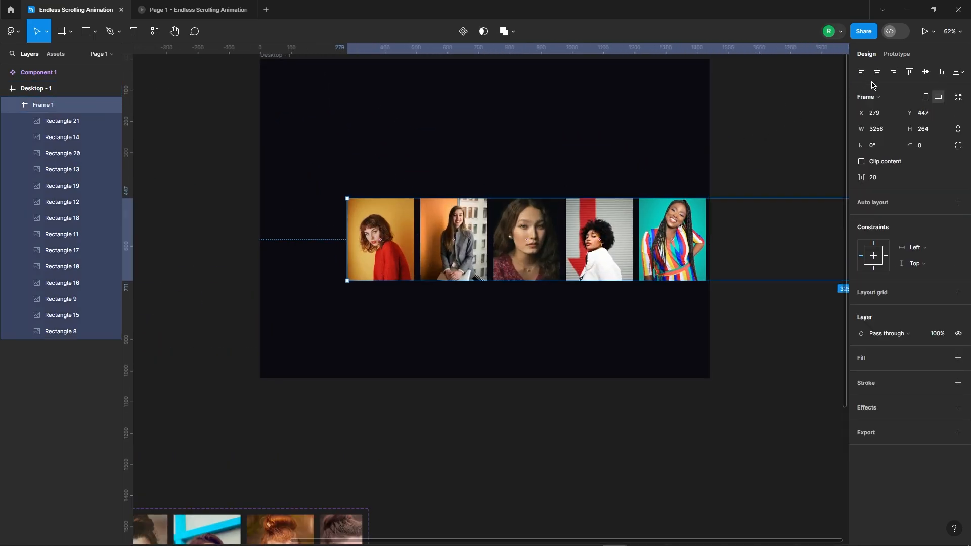
pyautogui.click(898, 74)
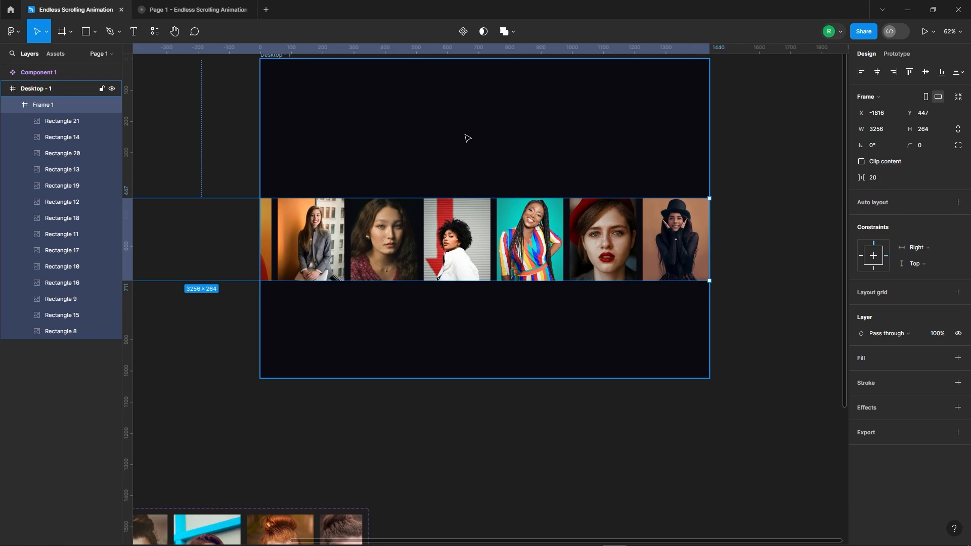
# Shrink Frame 1 from its left edge to the Desktop - 1 boundary, giving X 0 and a width of 1440.
pyautogui.scroll(-4, 455, 167)
pyautogui.scroll(-2, 632, 203)
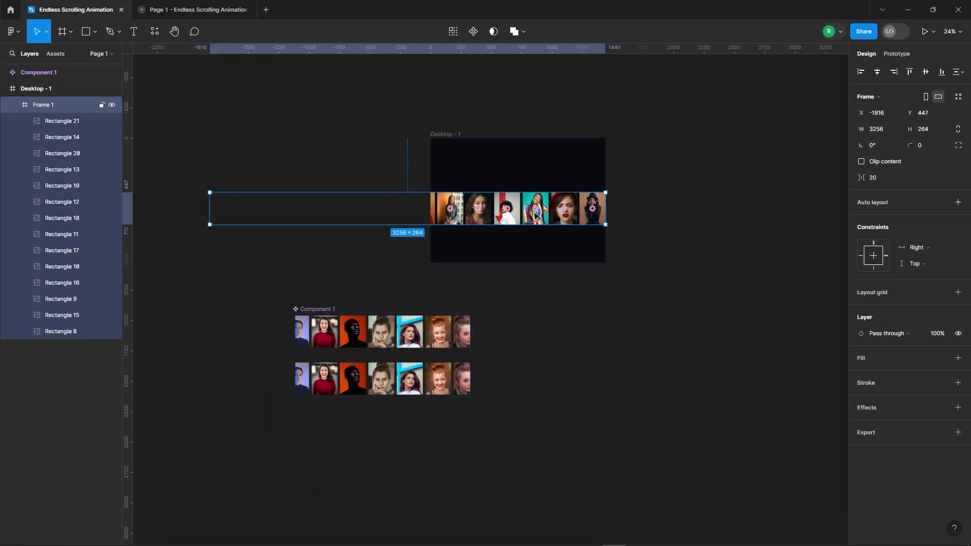
pyautogui.moveTo(207, 202); pyautogui.dragTo(422, 197)
pyautogui.scroll(10, 433, 195)
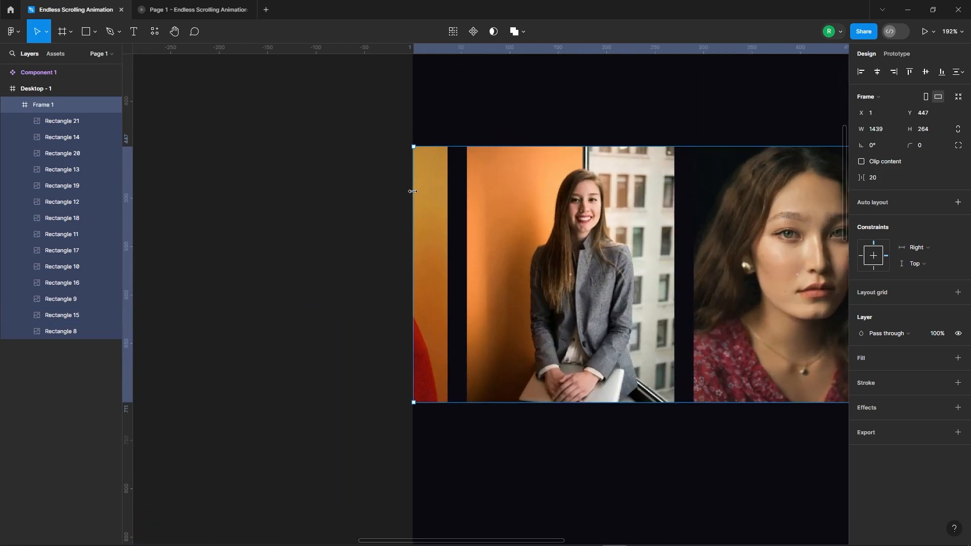
pyautogui.scroll(10, 413, 191)
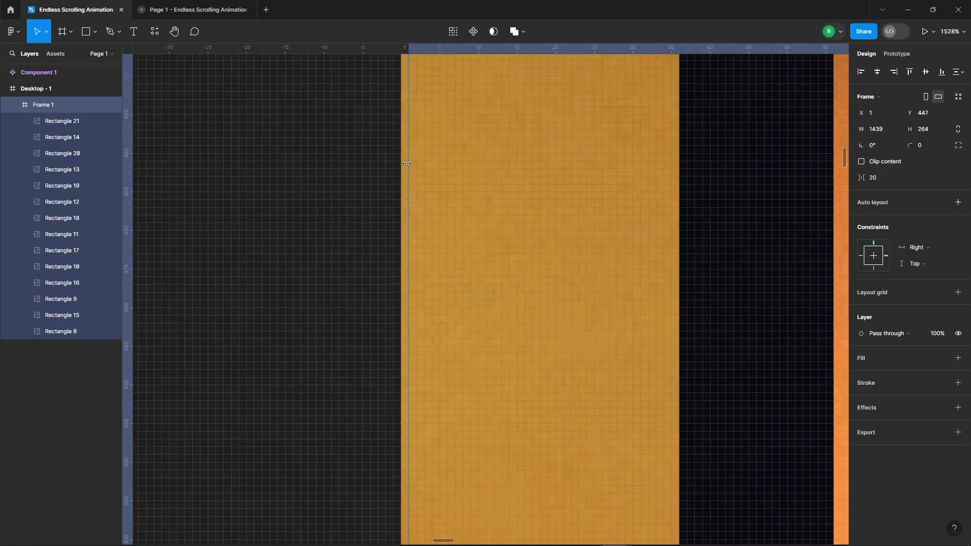
pyautogui.moveTo(407, 163); pyautogui.dragTo(397, 165)
pyautogui.scroll(-15, 396, 165)
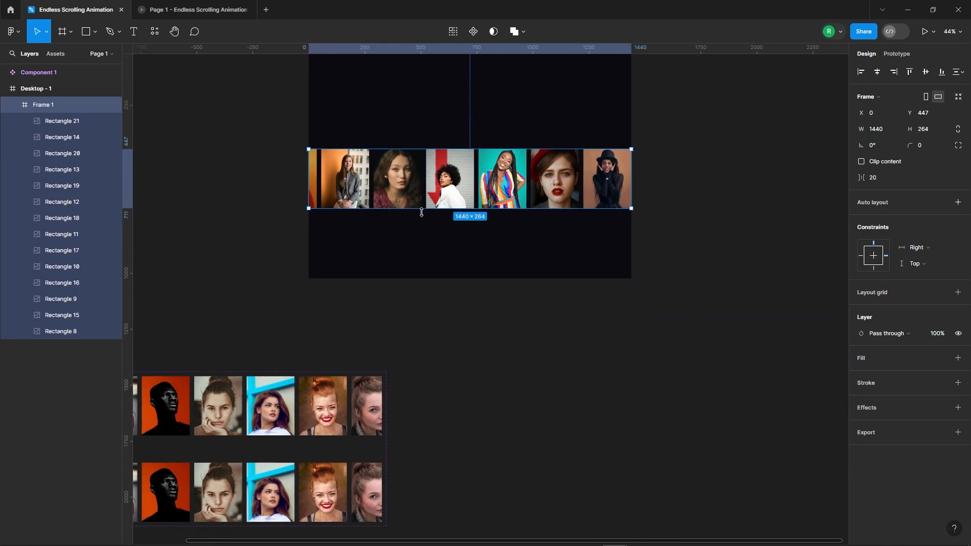
# Shift all fourteen rectangles inside Frame 1 to the right by 100 px so the last card is partly cut off.
pyautogui.click(73, 128)
pyautogui.keyDown('shift'); pyautogui.click(71, 331); pyautogui.keyUp('shift')
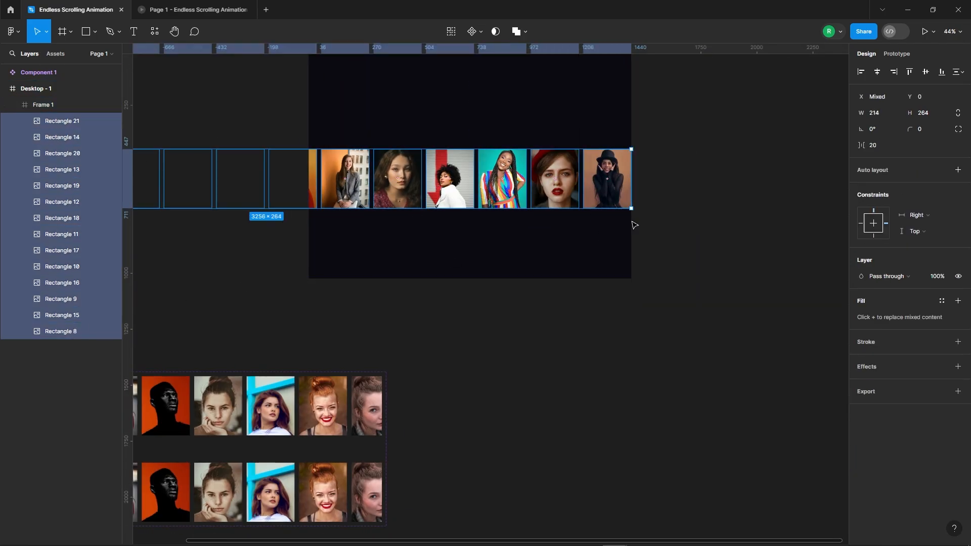
pyautogui.hotkey('shift', 'Right')
pyautogui.hotkey('shift', 'Right')
pyautogui.hotkey('shift', 'Right')
pyautogui.hotkey('shift', 'Right')
pyautogui.hotkey('shift', 'Right')
pyautogui.hotkey('shift', 'Right')
pyautogui.hotkey('shift', 'Right')
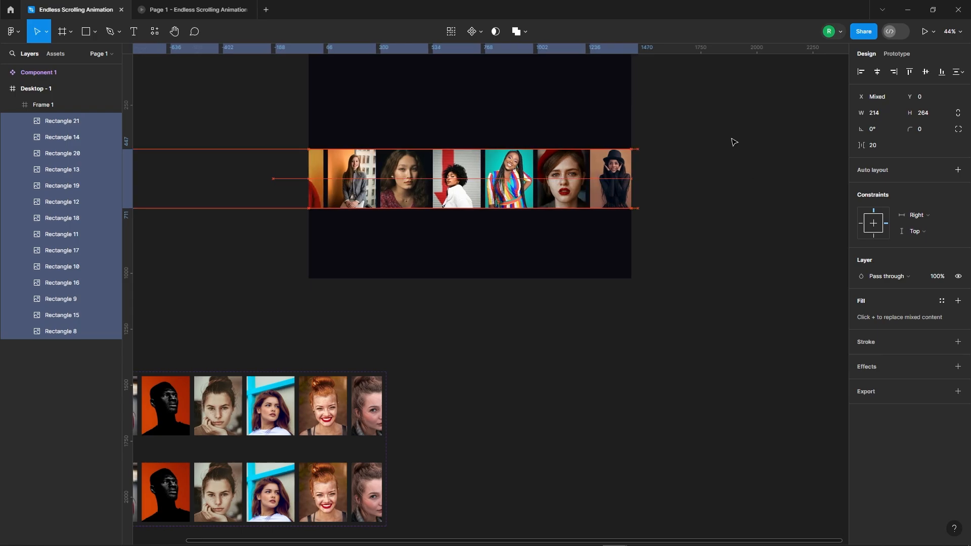
pyautogui.hotkey('shift', 'Right')
pyautogui.hotkey('shift', 'Right')
pyautogui.hotkey('shift', 'Right')
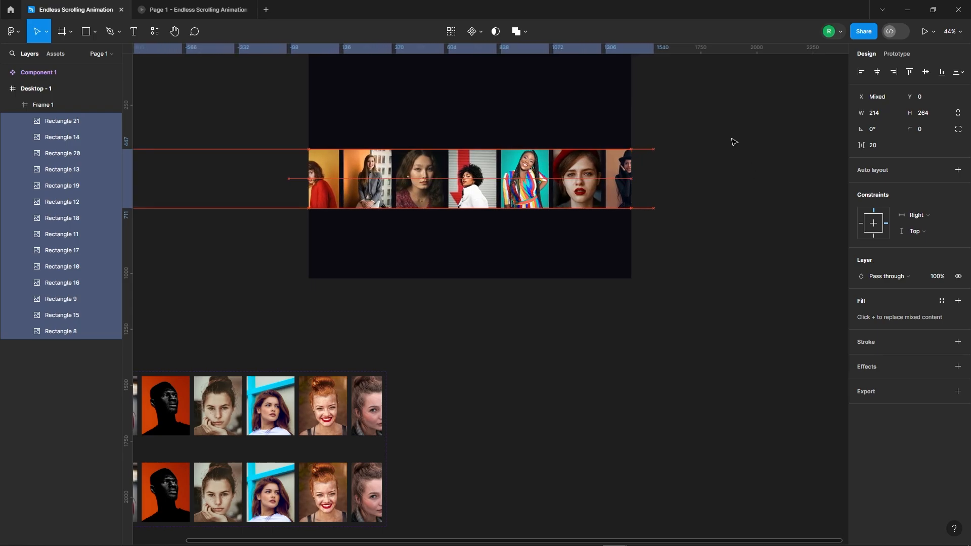
pyautogui.click(673, 130)
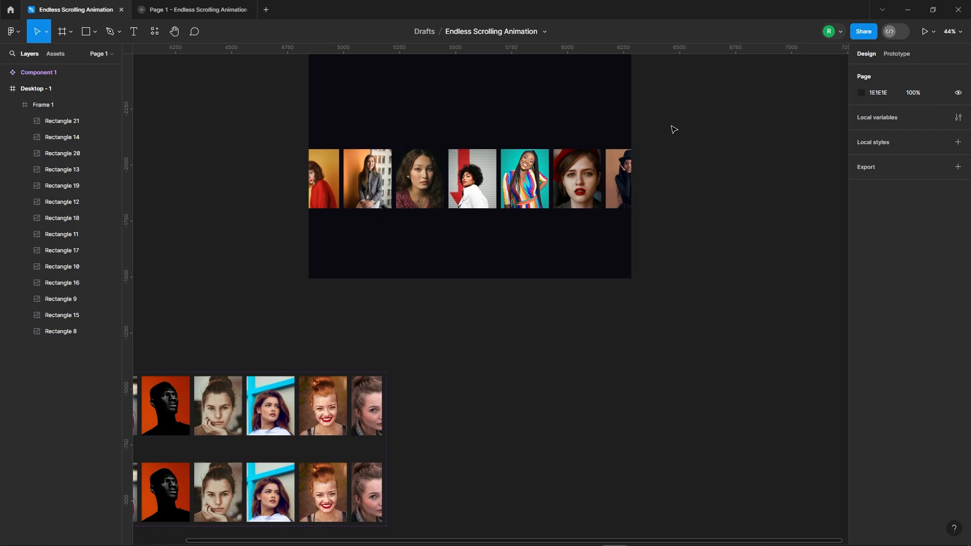
# Move Frame 1 out of Desktop - 1 onto the empty canvas to its right.
pyautogui.click(43, 105)
pyautogui.scroll(-3, 293, 245)
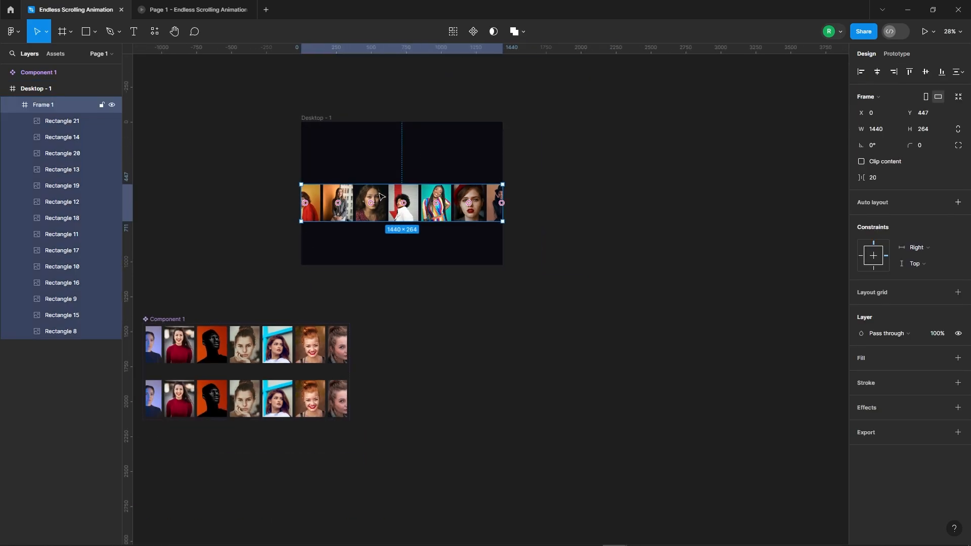
pyautogui.moveTo(380, 196); pyautogui.dragTo(763, 282)
pyautogui.scroll(-2, 697, 258)
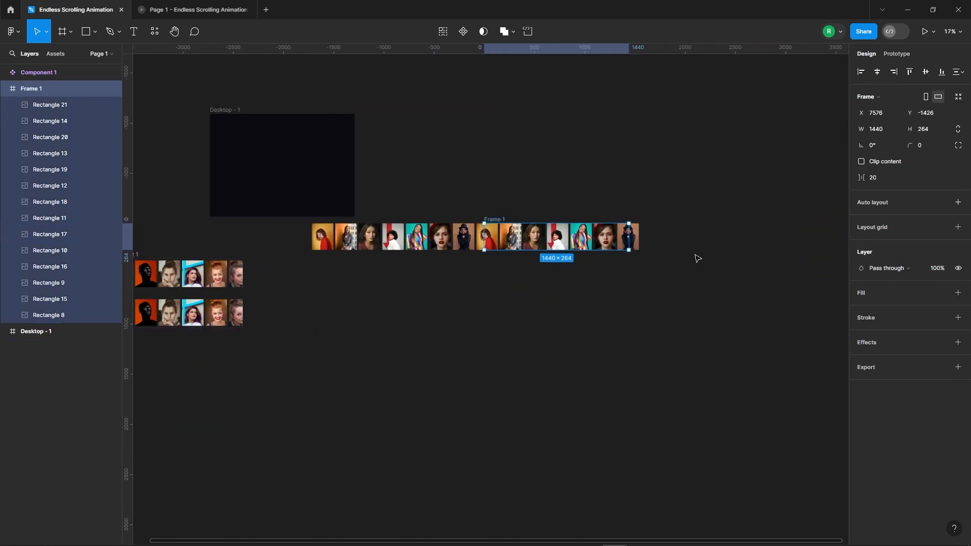
# Duplicate the Frame 1 card row and place the copy directly below the original.
pyautogui.scroll(2, 698, 259)
pyautogui.moveTo(455, 214); pyautogui.dragTo(567, 209)
pyautogui.click(764, 214)
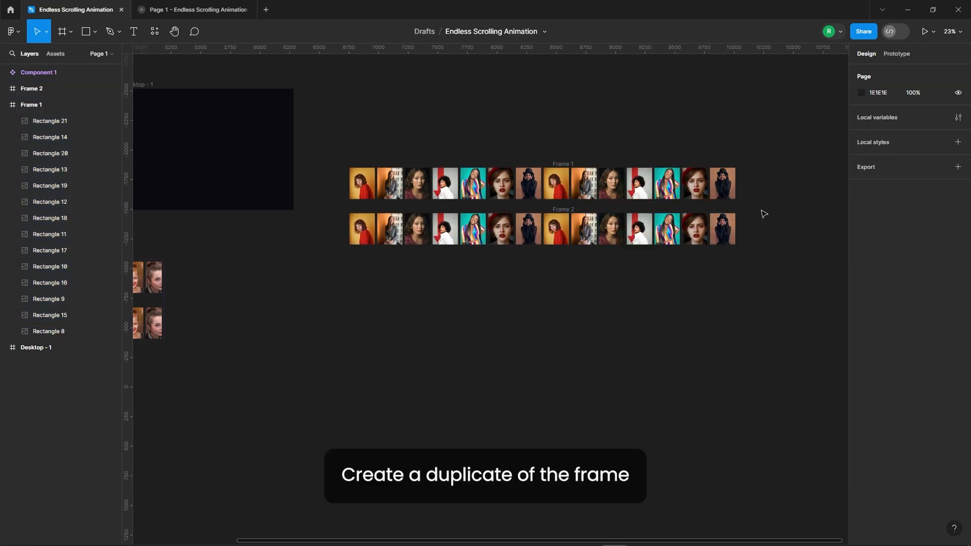
# Move Frame 2 up closer to Frame 1, to Y -1518.
pyautogui.scroll(5, 737, 210)
pyautogui.scroll(-2, 665, 273)
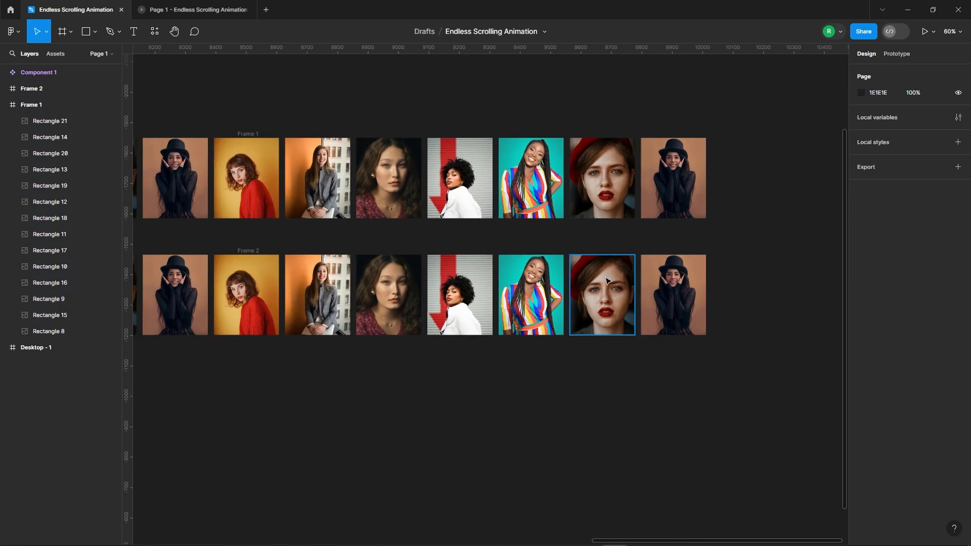
pyautogui.click(606, 279)
pyautogui.click(243, 252)
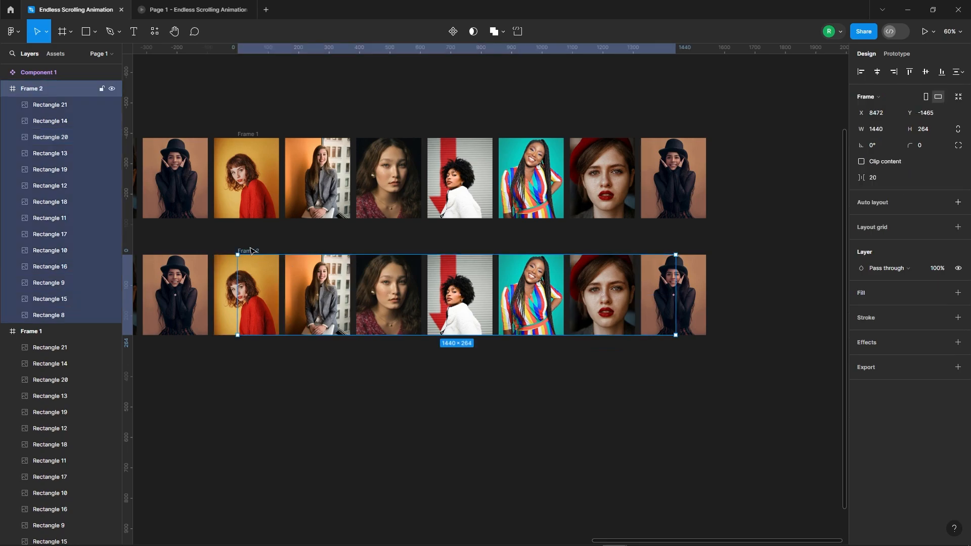
pyautogui.moveTo(243, 252); pyautogui.dragTo(244, 236)
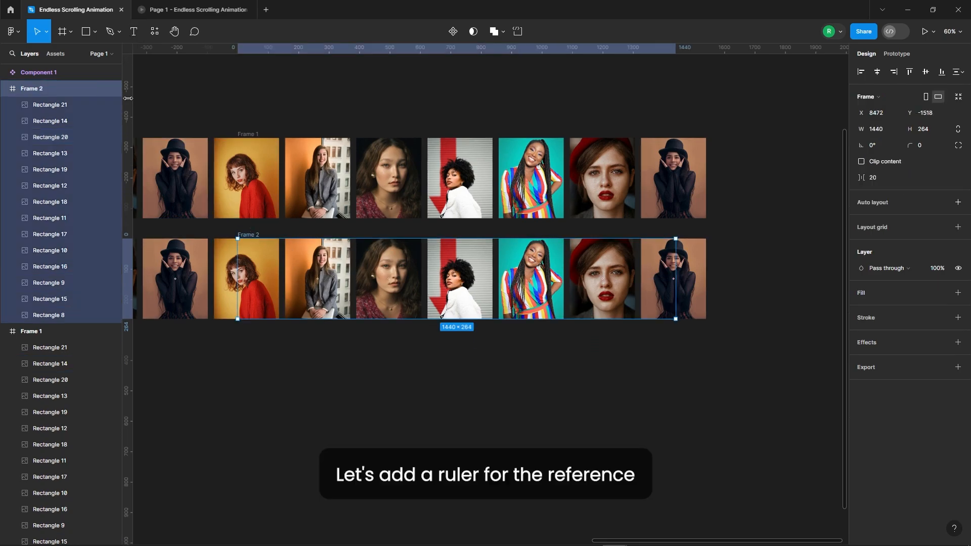
# Add a vertical ruler guide at 9796, aligned with the left edge of the last black-hat card in both rows.
pyautogui.moveTo(128, 99); pyautogui.dragTo(691, 80)
pyautogui.moveTo(636, 108); pyautogui.dragTo(640, 121)
pyautogui.scroll(10, 645, 284)
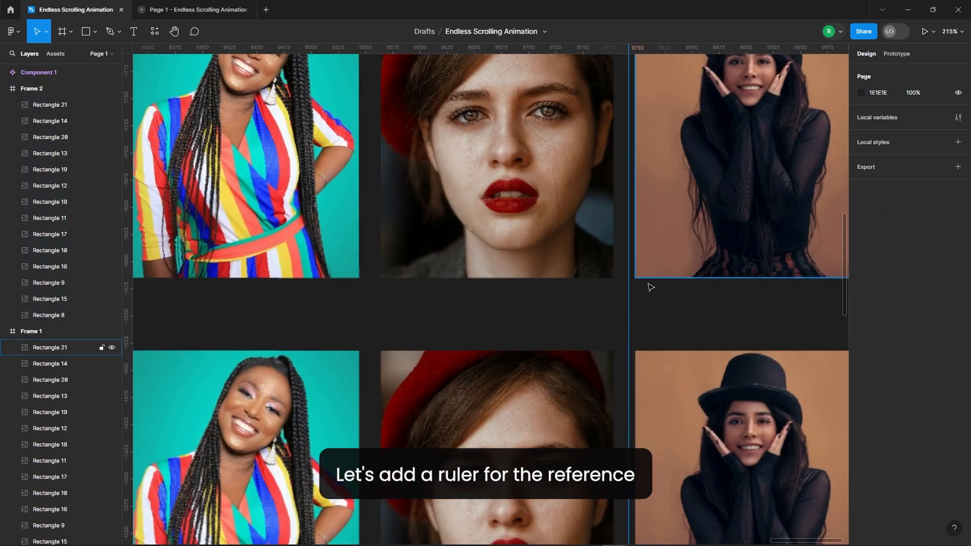
pyautogui.moveTo(606, 298); pyautogui.dragTo(629, 285)
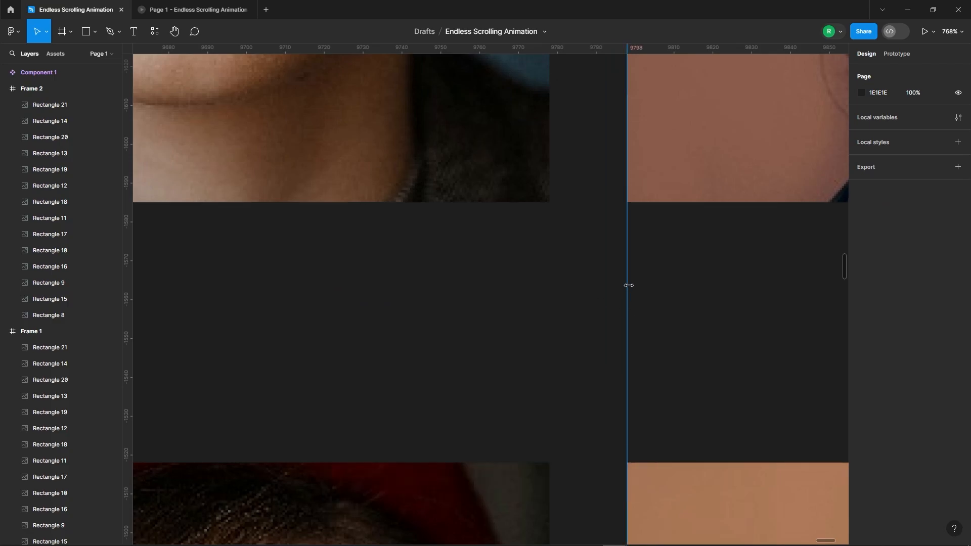
pyautogui.scroll(-10, 550, 253)
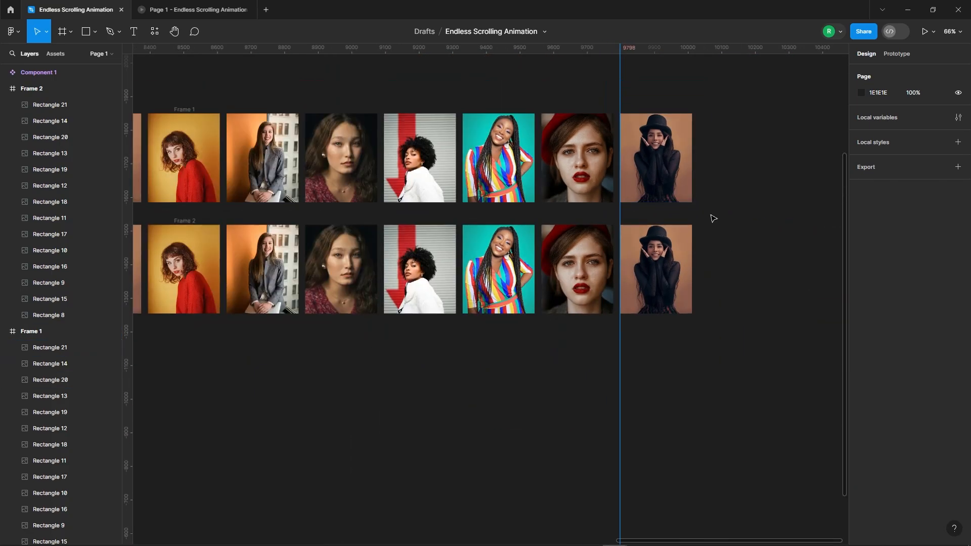
# Shift all fourteen rectangles inside Frame 2 right by 1640 px, bringing the duplicate black-hat card next to the guide.
pyautogui.scroll(-5, 740, 222)
pyautogui.click(506, 219)
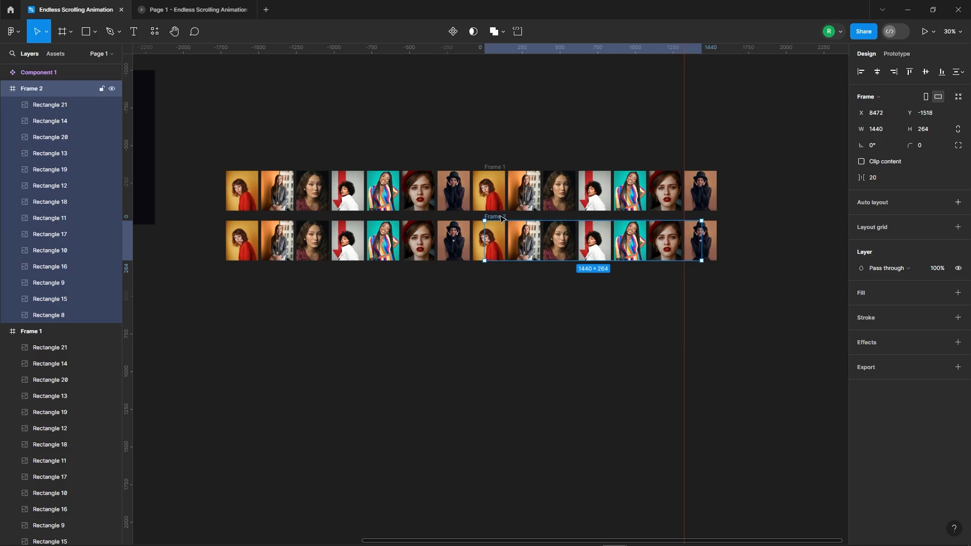
pyautogui.click(60, 105)
pyautogui.keyDown('shift'); pyautogui.click(54, 322); pyautogui.keyUp('shift')
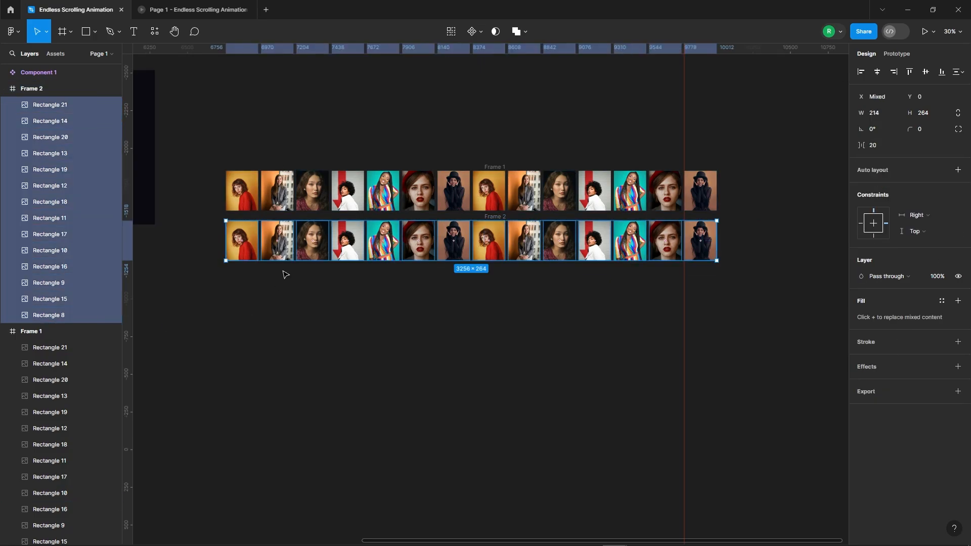
pyautogui.scroll(1, 307, 263)
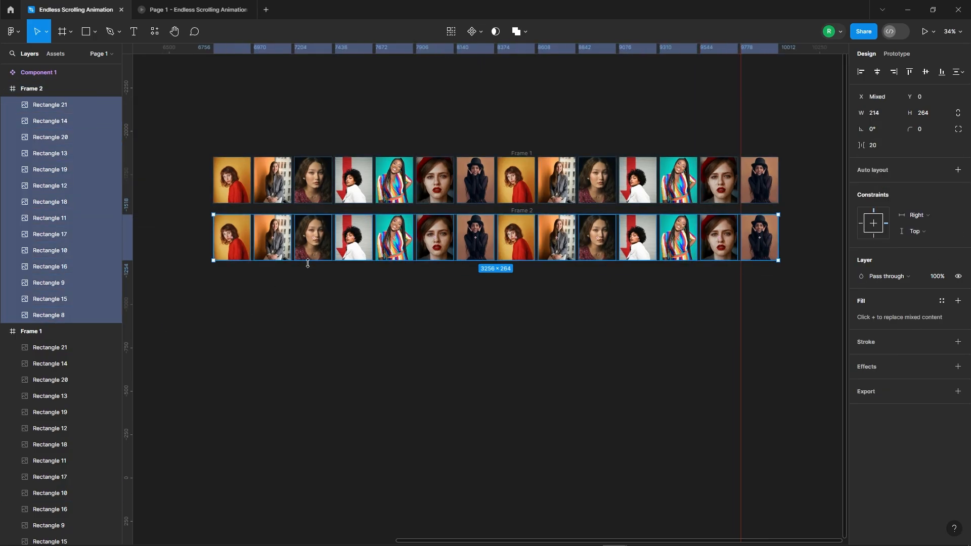
pyautogui.hotkey('shift', 'Right')
pyautogui.hotkey('shift', 'Right')
pyautogui.hotkey('shift', 'Right')
pyautogui.hotkey('shift', 'Right')
pyautogui.hotkey('shift', 'Right')
pyautogui.hotkey('shift', 'Right')
pyautogui.hotkey('shift', 'Right')
pyautogui.hotkey('shift', 'Right')
pyautogui.hotkey('shift', 'Right')
pyautogui.hotkey('shift', 'Right')
pyautogui.hotkey('shift', 'Right')
pyautogui.hotkey('shift', 'Right')
pyautogui.hotkey('shift', 'Right')
pyautogui.hotkey('shift', 'Right')
pyautogui.hotkey('shift', 'Right')
pyautogui.hotkey('shift', 'Right')
pyautogui.hotkey('shift', 'Right')
pyautogui.hotkey('shift', 'Right')
pyautogui.hotkey('shift', 'Right')
pyautogui.hotkey('shift', 'Right')
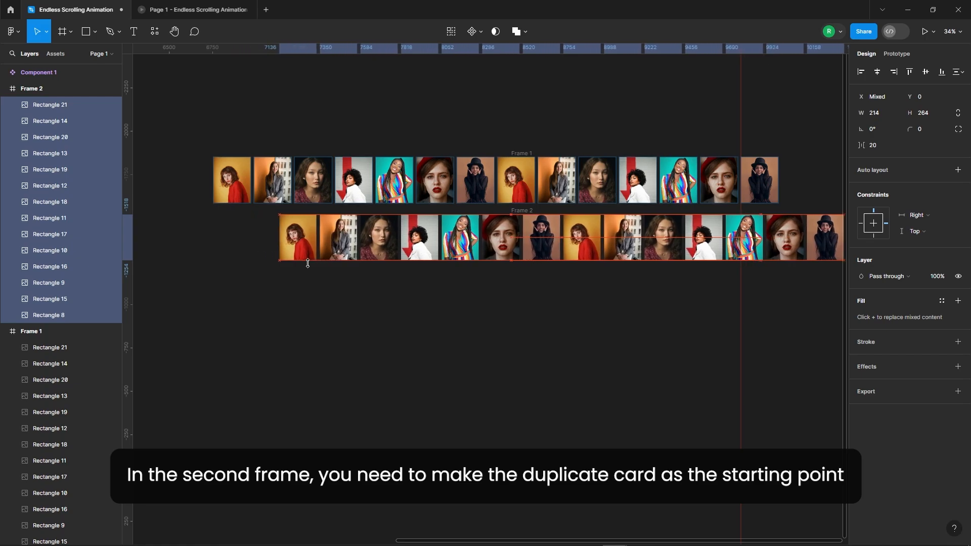
pyautogui.hotkey('shift', 'Right')
pyautogui.hotkey('shift', 'Right')
pyautogui.hotkey('shift', 'Right')
pyautogui.hotkey('shift', 'Right')
pyautogui.hotkey('shift', 'Right')
pyautogui.hotkey('shift', 'Right')
pyautogui.hotkey('shift', 'Right')
pyautogui.hotkey('shift', 'Right')
pyautogui.hotkey('shift', 'Right')
pyautogui.hotkey('shift', 'Right')
pyautogui.hotkey('shift', 'Right')
pyautogui.hotkey('shift', 'Right')
pyautogui.hotkey('shift', 'Right')
pyautogui.hotkey('shift', 'Right')
pyautogui.hotkey('shift', 'Right')
pyautogui.hotkey('shift', 'Right')
pyautogui.hotkey('shift', 'Right')
pyautogui.hotkey('shift', 'Right')
pyautogui.hotkey('shift', 'Right')
pyautogui.hotkey('shift', 'Right')
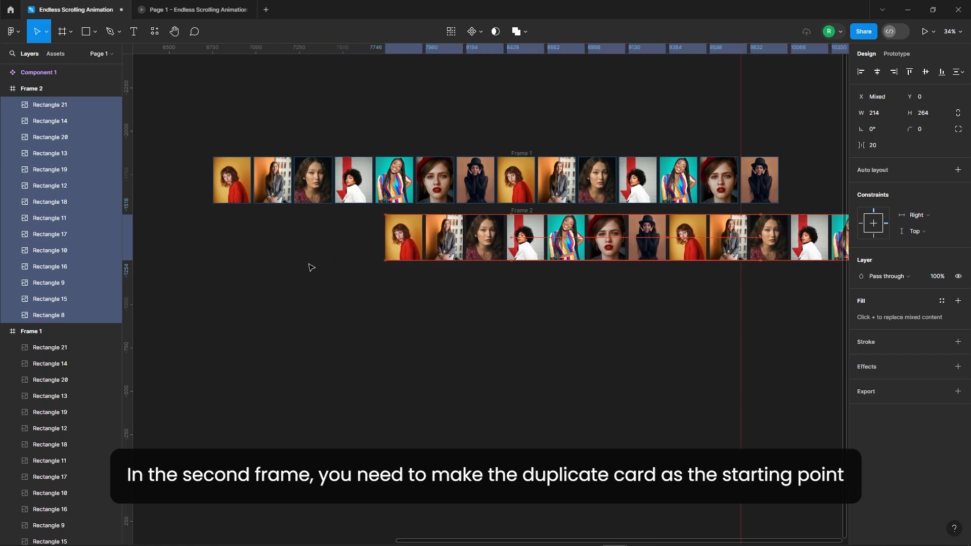
pyautogui.hotkey('shift', 'Right')
pyautogui.hotkey('shift', 'Right')
pyautogui.hotkey('shift', 'Right')
pyautogui.hotkey('shift', 'Right')
pyautogui.hotkey('shift', 'Right')
pyautogui.hotkey('shift', 'Right')
pyautogui.hotkey('shift', 'Right')
pyautogui.hotkey('shift', 'Right')
pyautogui.hotkey('shift', 'Right')
pyautogui.hotkey('shift', 'Right')
pyautogui.hotkey('shift', 'Right')
pyautogui.hotkey('shift', 'Right')
pyautogui.hotkey('shift', 'Right')
pyautogui.hotkey('shift', 'Right')
pyautogui.hotkey('shift', 'Right')
pyautogui.hotkey('shift', 'Right')
pyautogui.hotkey('shift', 'Right')
pyautogui.hotkey('shift', 'Right')
pyautogui.hotkey('shift', 'Right')
pyautogui.hotkey('shift', 'Right')
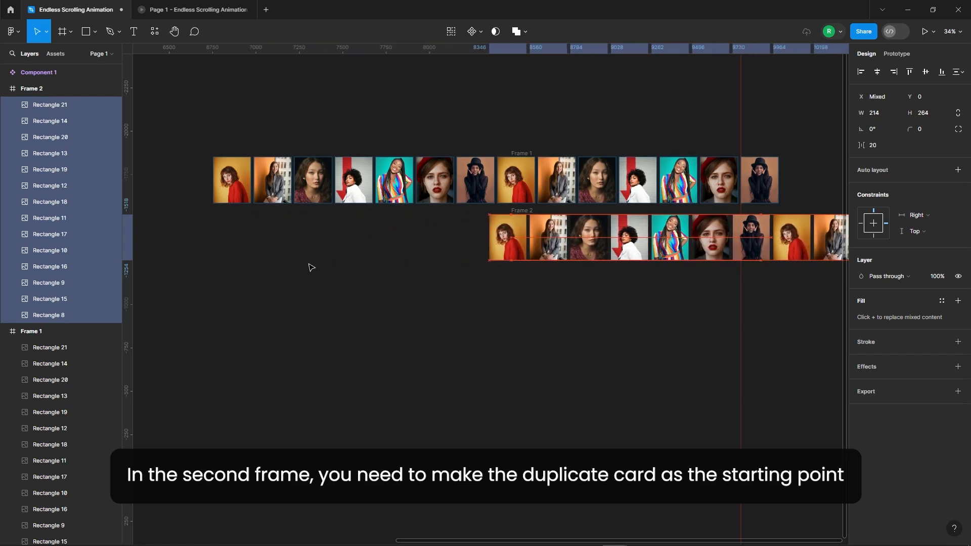
pyautogui.hotkey('shift', 'Right')
pyautogui.hotkey('shift', 'Right')
pyautogui.hotkey('shift', 'Right')
pyautogui.hotkey('shift', 'Right')
pyautogui.hotkey('shift', 'Right')
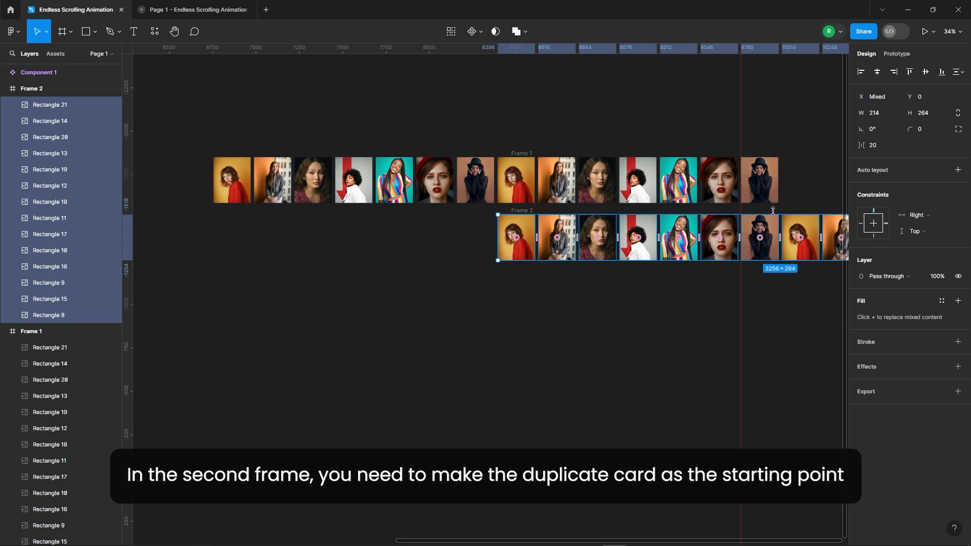
# Nudge Frame 2's rectangles left by 2 px so the duplicate card's left edge matches the guide exactly.
pyautogui.scroll(15, 773, 211)
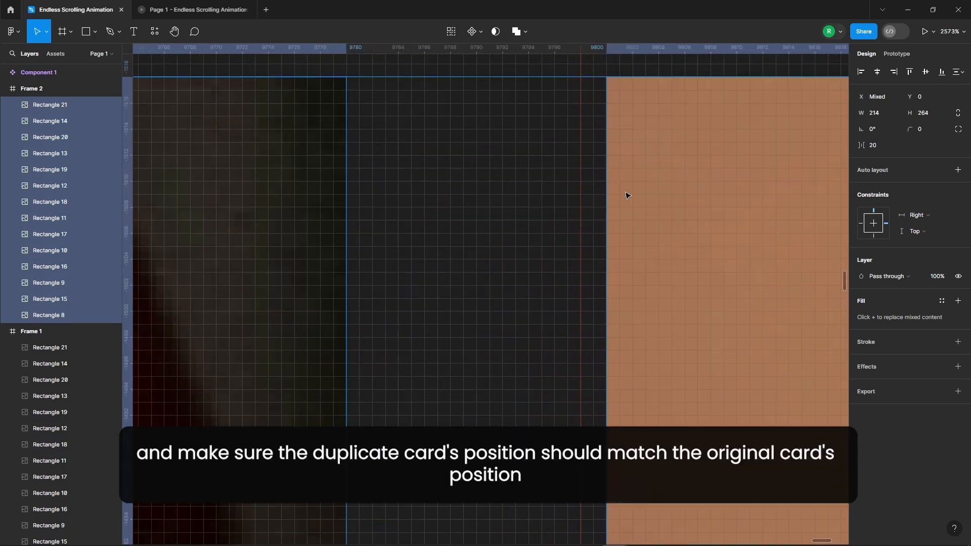
pyautogui.press('Left')
pyautogui.press('Left')
pyautogui.scroll(-15, 626, 196)
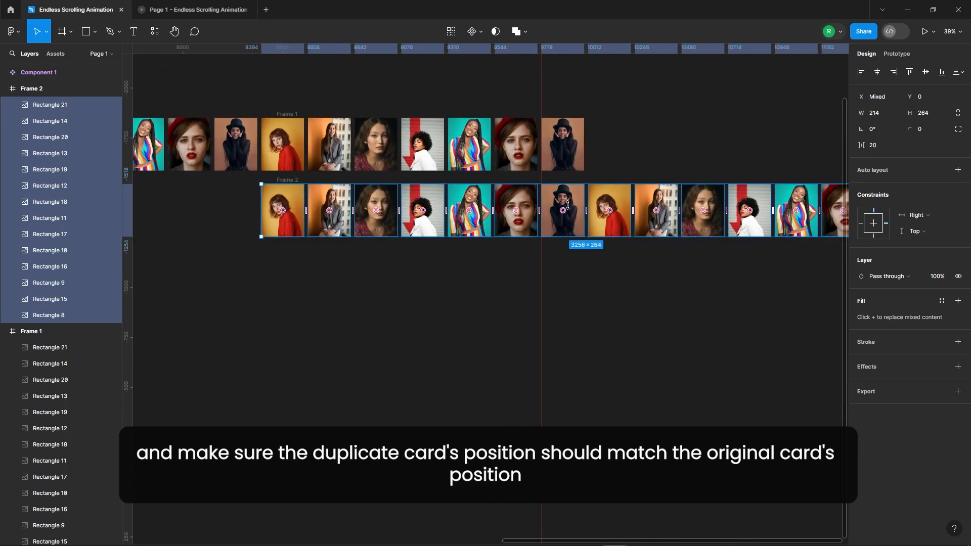
pyautogui.click(598, 307)
# Enable Clip content on both Frame 1 and Frame 2.
pyautogui.scroll(-3, 598, 307)
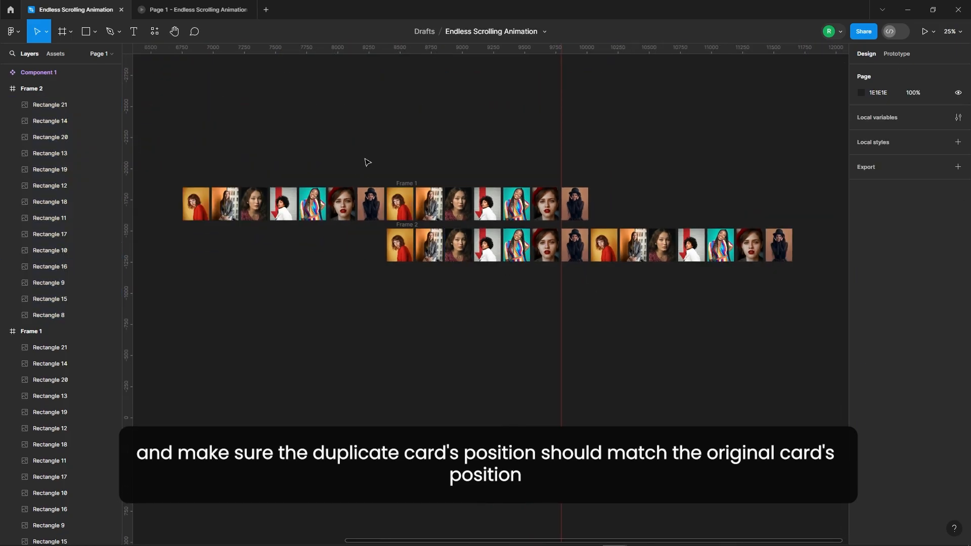
pyautogui.click(410, 186)
pyautogui.click(861, 161)
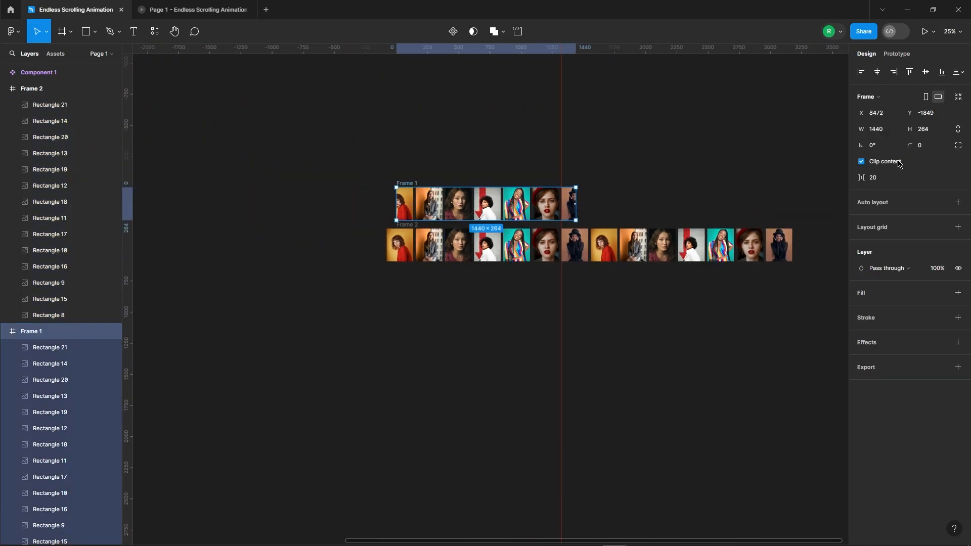
pyautogui.scroll(3, 518, 208)
pyautogui.click(302, 243)
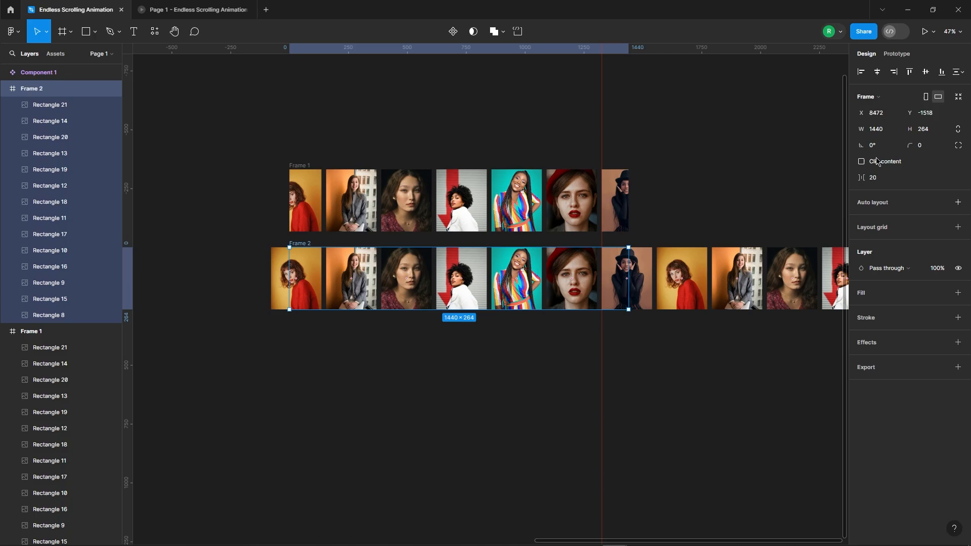
pyautogui.click(862, 162)
# Delete the vertical guide and move Frame 2 down to leave a 136 px gap below Frame 1.
pyautogui.click(605, 138)
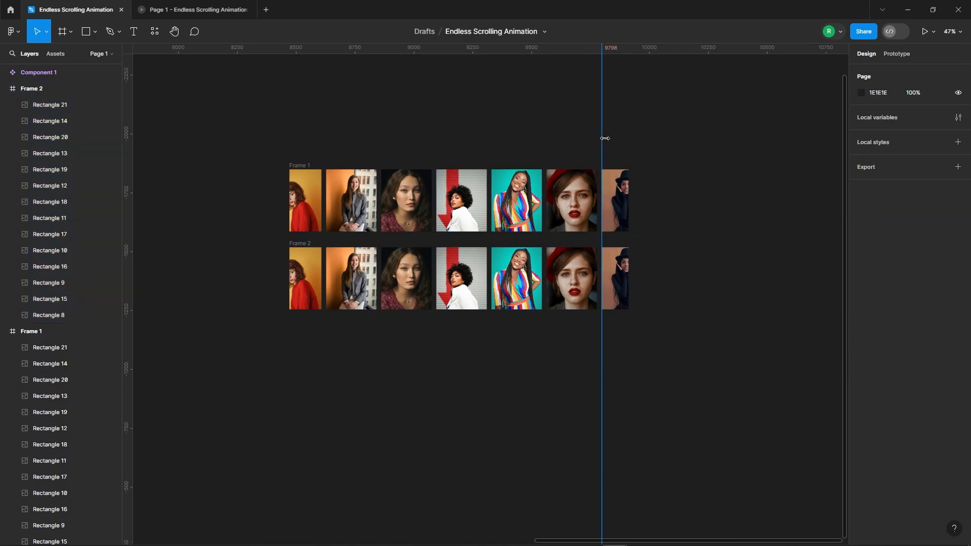
pyautogui.click(300, 250)
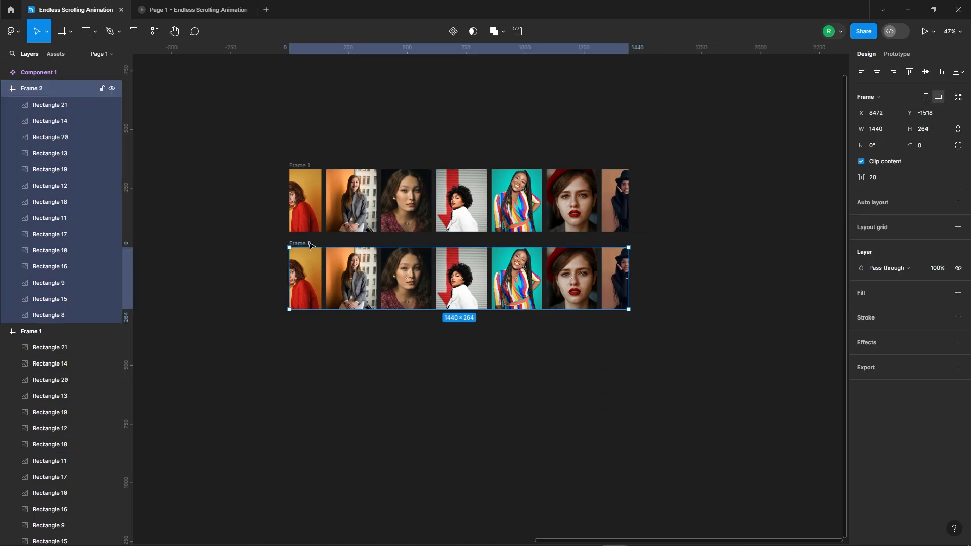
pyautogui.moveTo(301, 250); pyautogui.dragTo(300, 266)
# Combine Frame 1 and Frame 2 into a component set.
pyautogui.click(244, 142)
pyautogui.moveTo(243, 127); pyautogui.dragTo(676, 405)
pyautogui.click(468, 40)
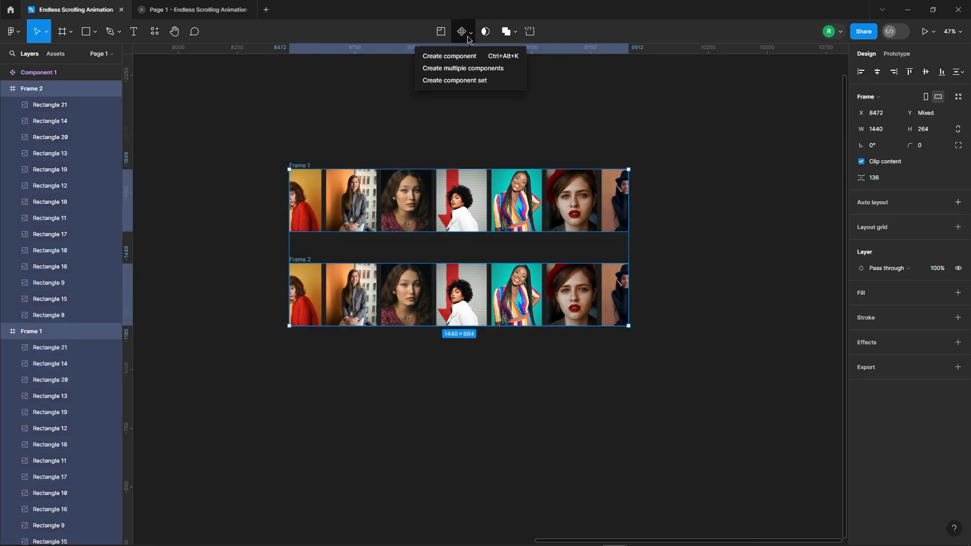
pyautogui.click(455, 81)
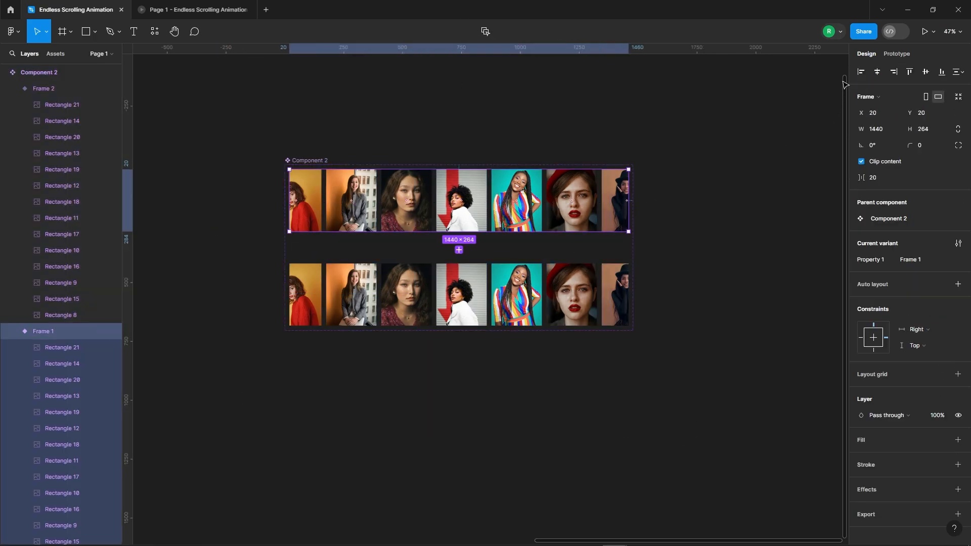
# Add a prototype interaction from Frame 1 to Frame 2: after delay 1ms, Smart animate, Linear, 10000ms.
pyautogui.click(895, 53)
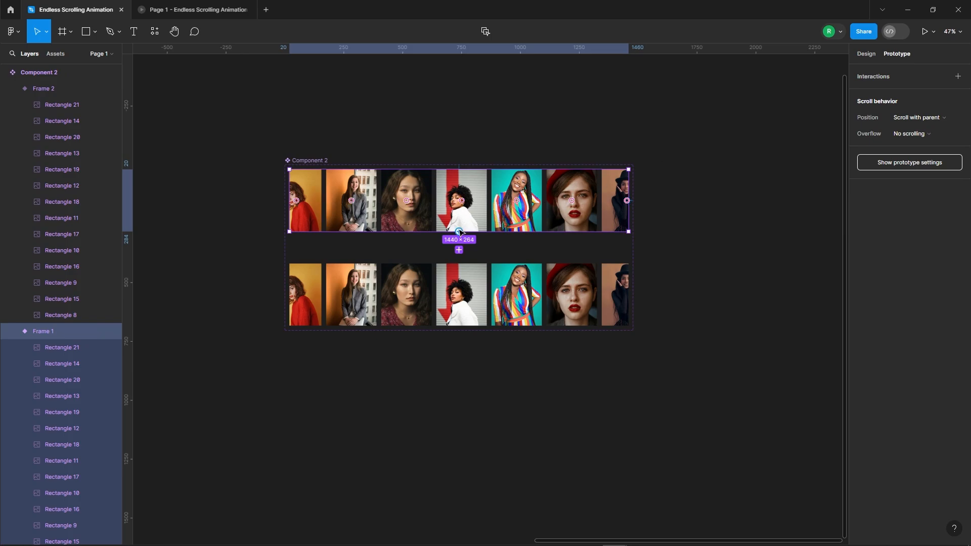
pyautogui.moveTo(459, 232); pyautogui.dragTo(471, 282)
pyautogui.click(433, 293)
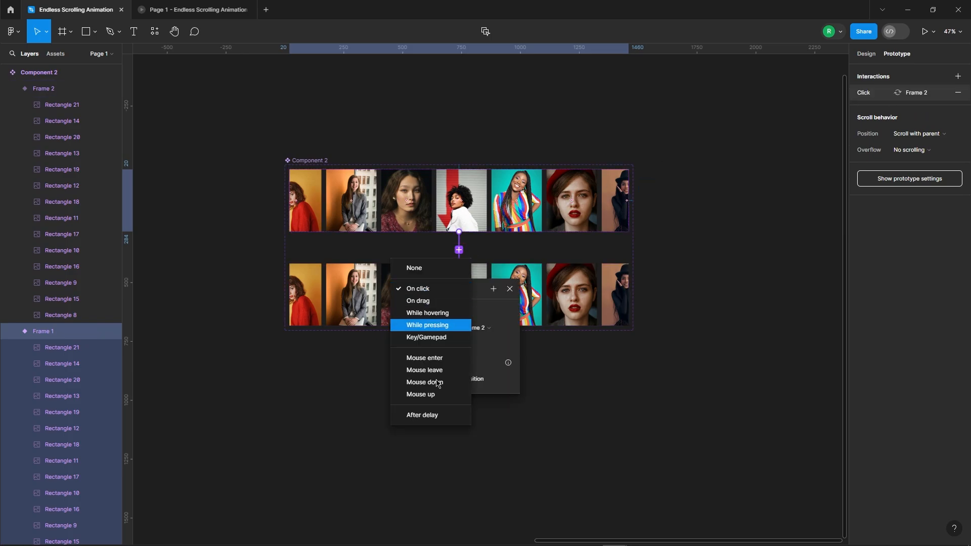
pyautogui.click(423, 415)
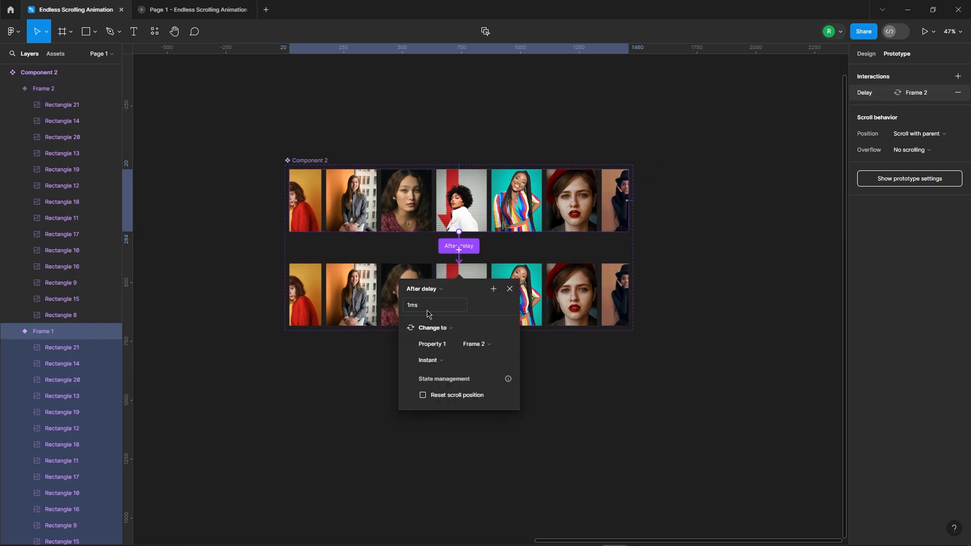
pyautogui.scroll(-1, 428, 314)
pyautogui.click(429, 346)
pyautogui.click(435, 365)
pyautogui.scroll(-3, 502, 322)
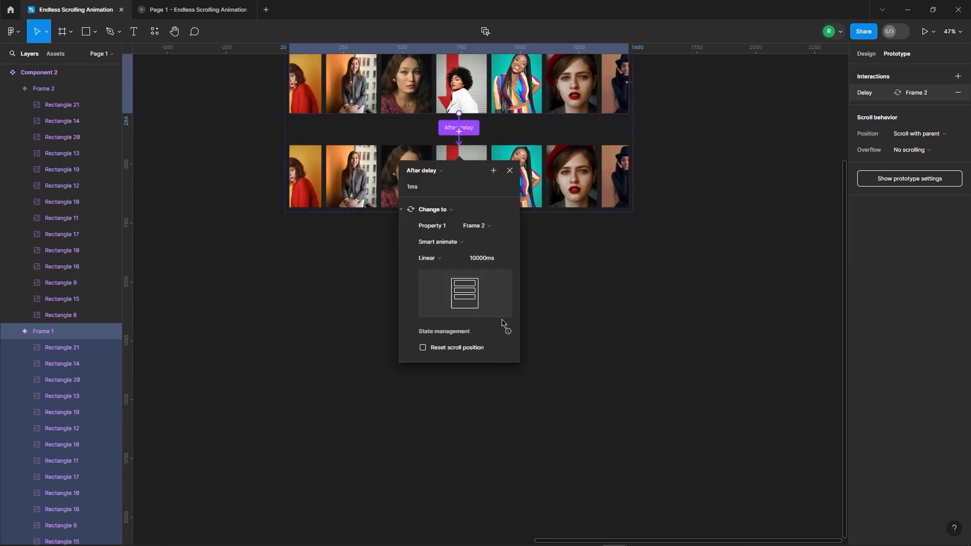
pyautogui.click(510, 171)
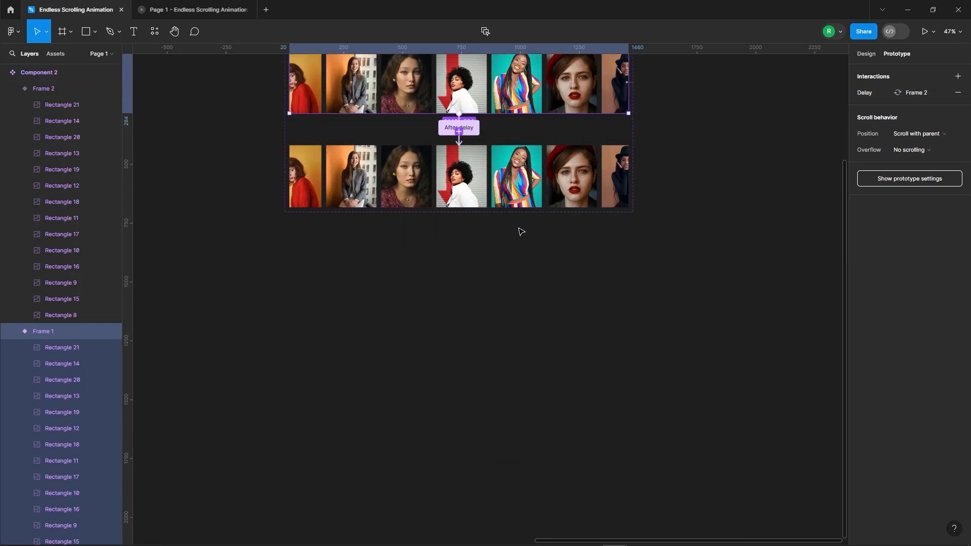
# Add a return interaction from Frame 2 to Frame 1: after delay 1ms, Instant.
pyautogui.scroll(2, 518, 242)
pyautogui.click(513, 271)
pyautogui.moveTo(457, 308); pyautogui.dragTo(506, 197)
pyautogui.click(431, 235)
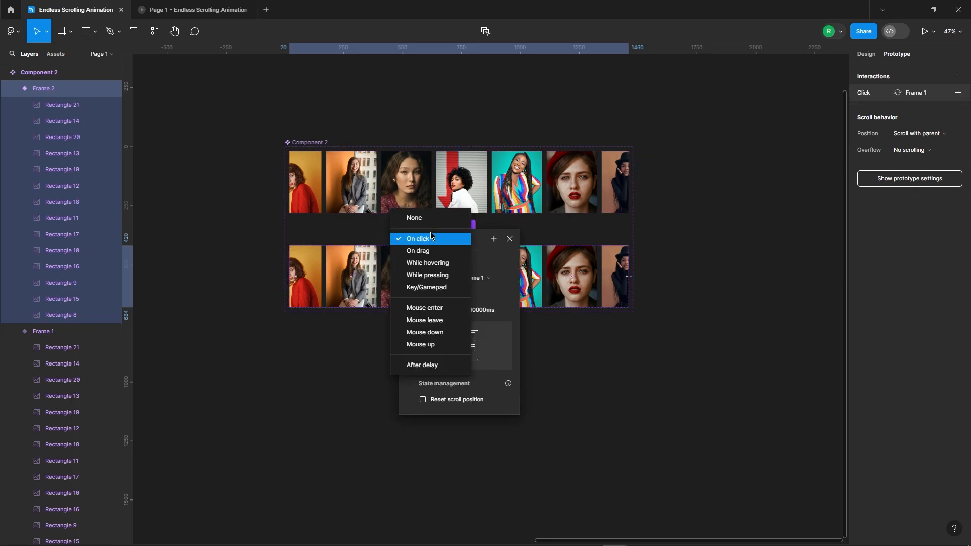
pyautogui.click(422, 365)
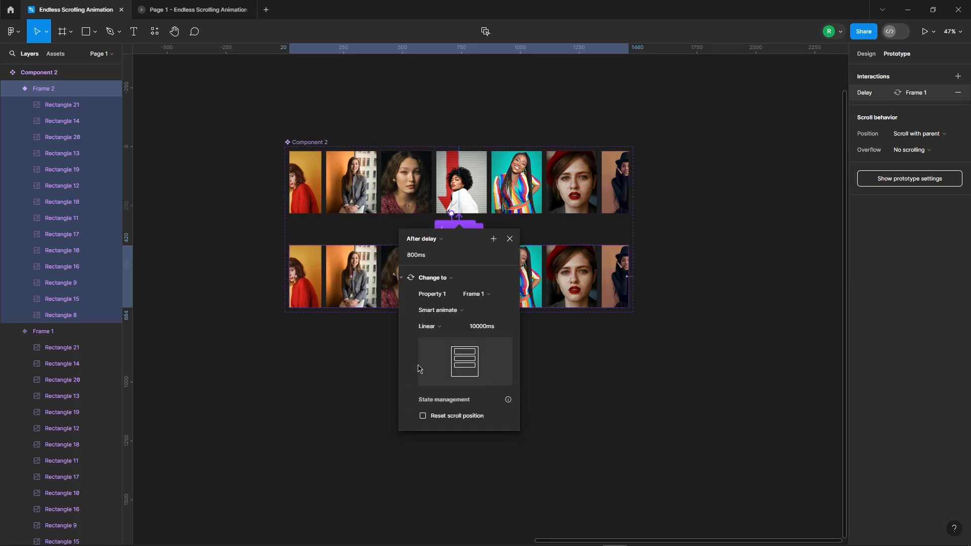
pyautogui.click(444, 310)
pyautogui.click(443, 279)
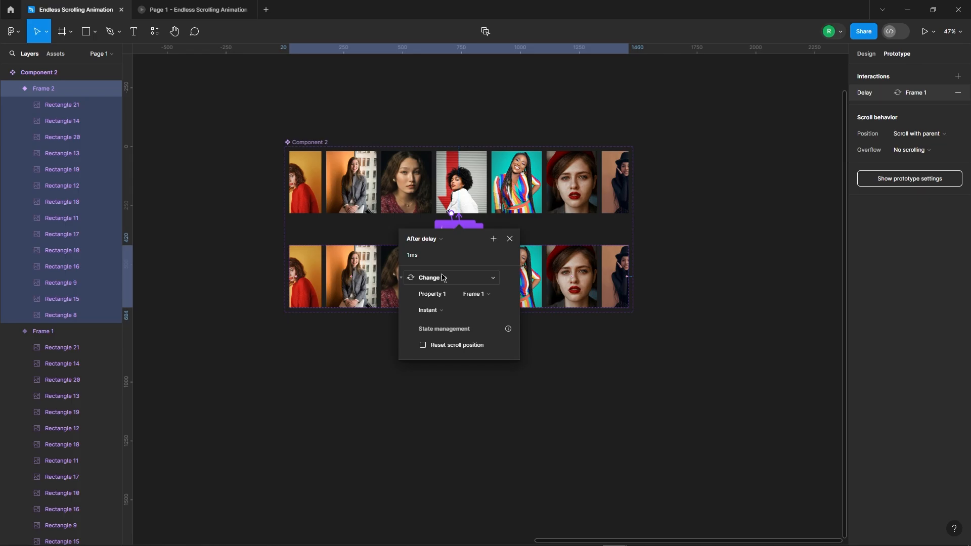
pyautogui.click(510, 239)
pyautogui.click(715, 273)
# Place an instance of Component 2 in the Desktop - 1 frame and an instance of Component 1 above it.
pyautogui.hotkey('shift', '1')
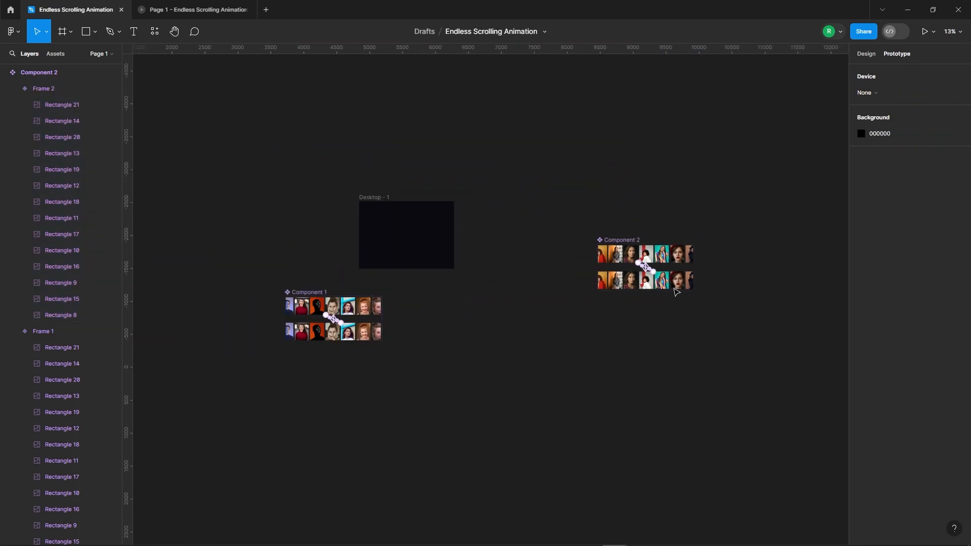
pyautogui.click(60, 55)
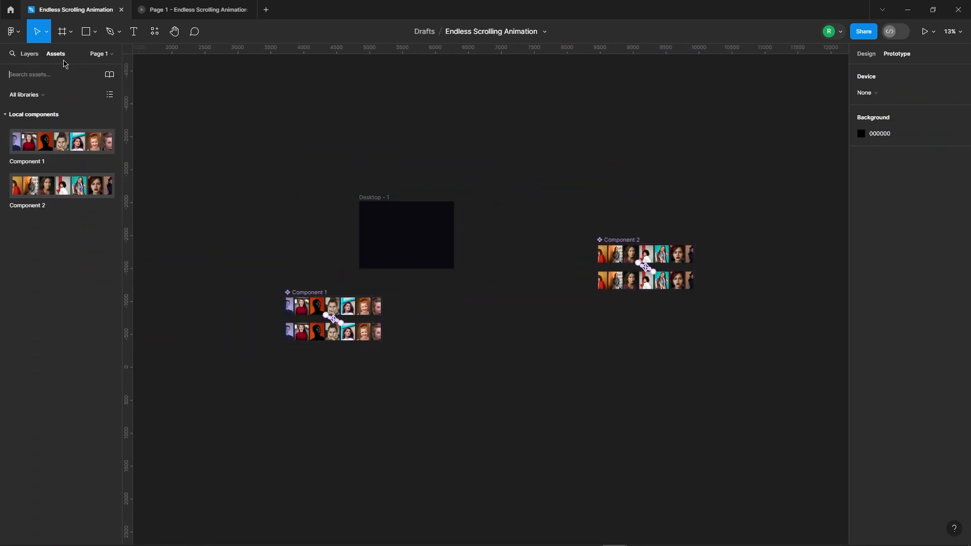
pyautogui.moveTo(87, 194); pyautogui.dragTo(404, 254)
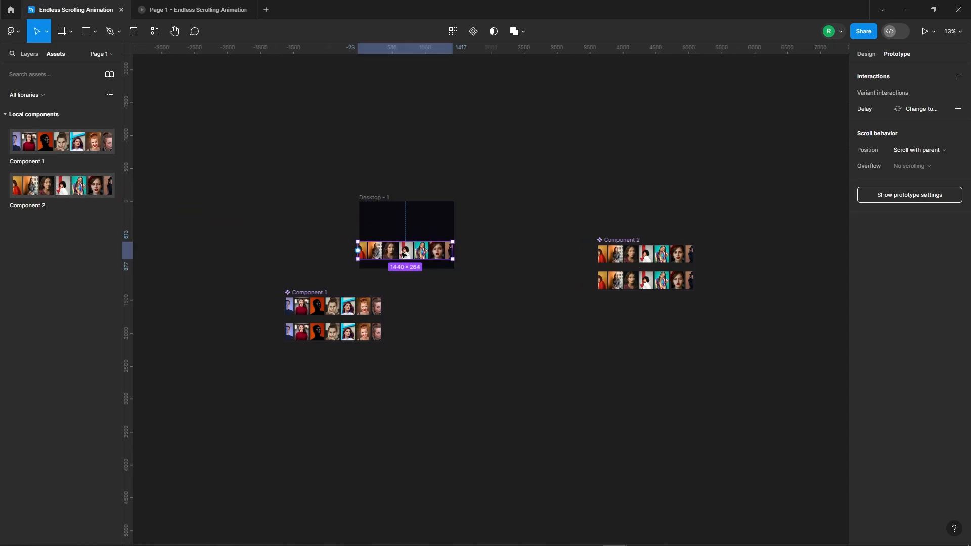
pyautogui.moveTo(72, 155); pyautogui.dragTo(417, 228)
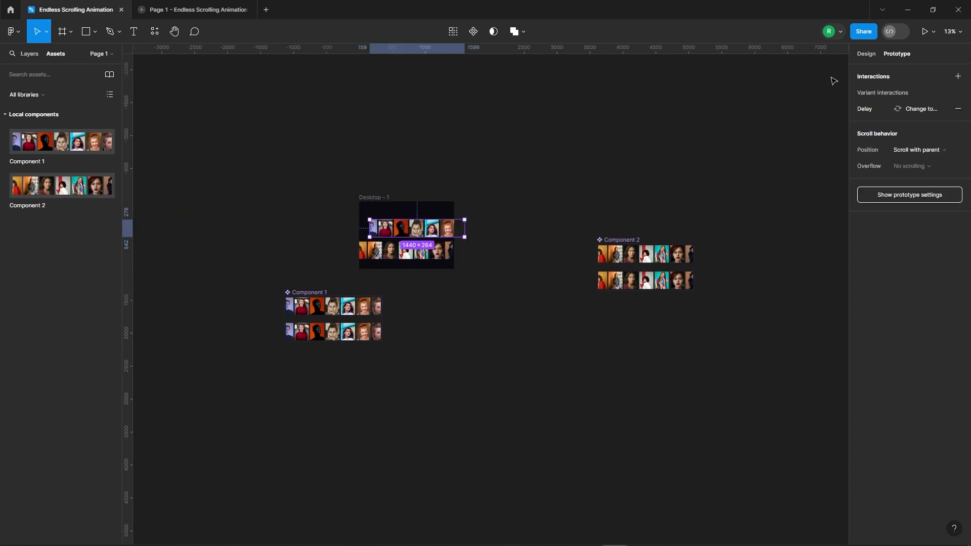
# Center both component instances horizontally in Desktop - 1 and move Component 2 up to a 20 px gap below Component 1.
pyautogui.click(874, 57)
pyautogui.click(535, 161)
pyautogui.scroll(5, 389, 221)
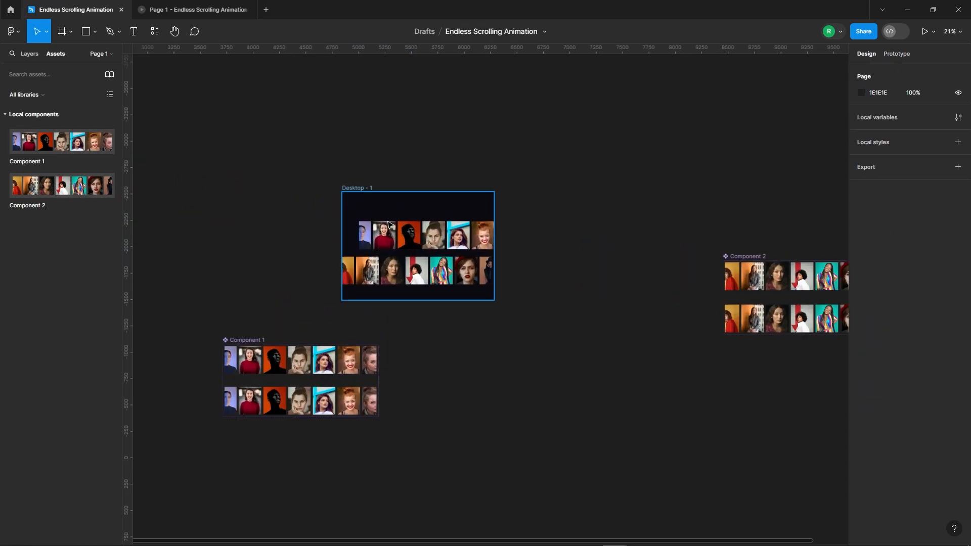
pyautogui.click(515, 257)
pyautogui.scroll(3, 516, 256)
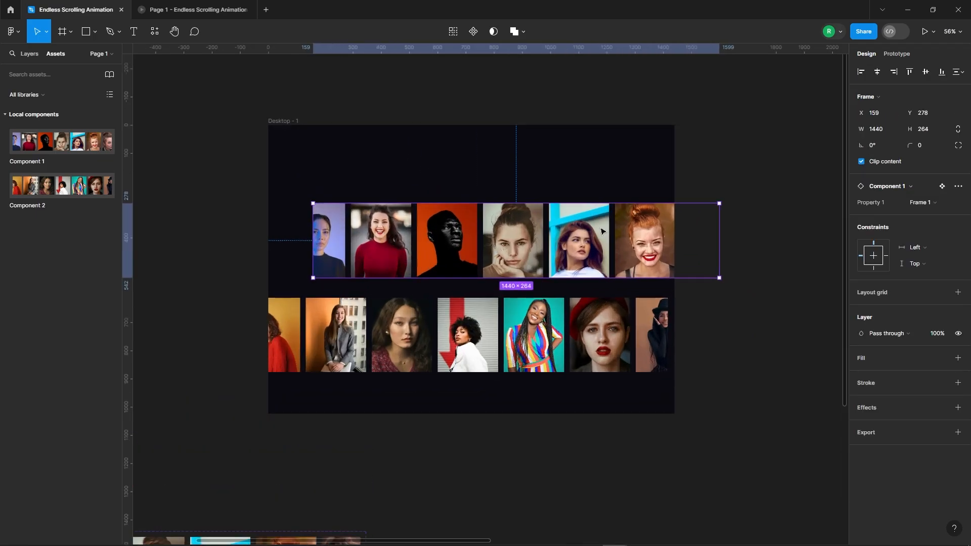
pyautogui.click(882, 71)
pyautogui.press('Tab')
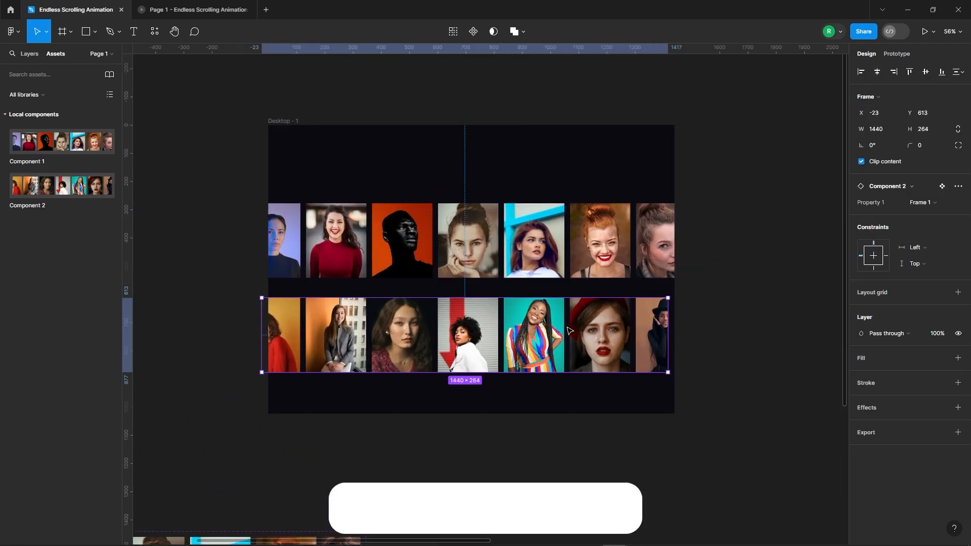
pyautogui.click(876, 72)
pyautogui.scroll(2, 533, 256)
pyautogui.moveTo(475, 371); pyautogui.dragTo(474, 351)
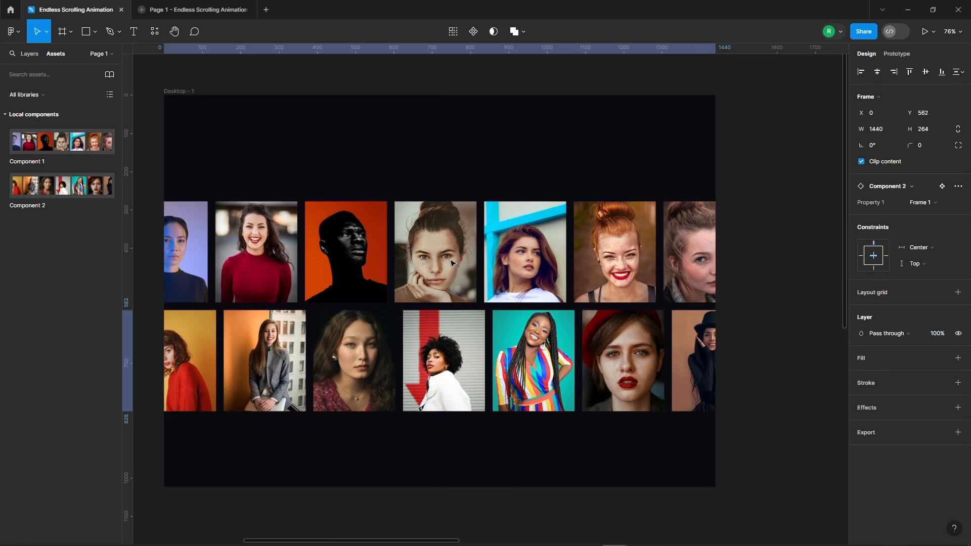
# Move both card rows down together by about 128 px in Desktop - 1.
pyautogui.scroll(-5, 473, 233)
pyautogui.click(245, 229)
pyautogui.moveTo(270, 209); pyautogui.dragTo(657, 362)
pyautogui.scroll(2, 501, 293)
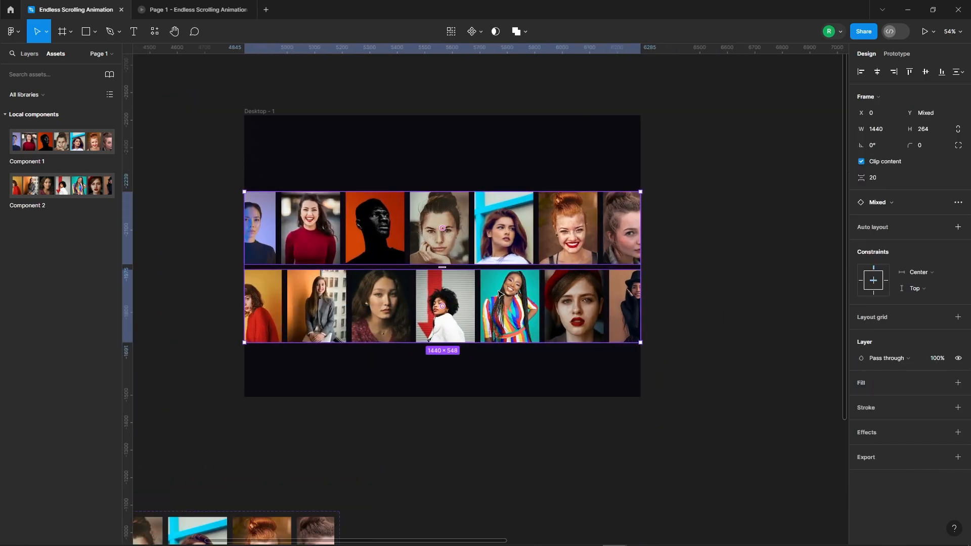
pyautogui.moveTo(523, 229); pyautogui.dragTo(522, 261)
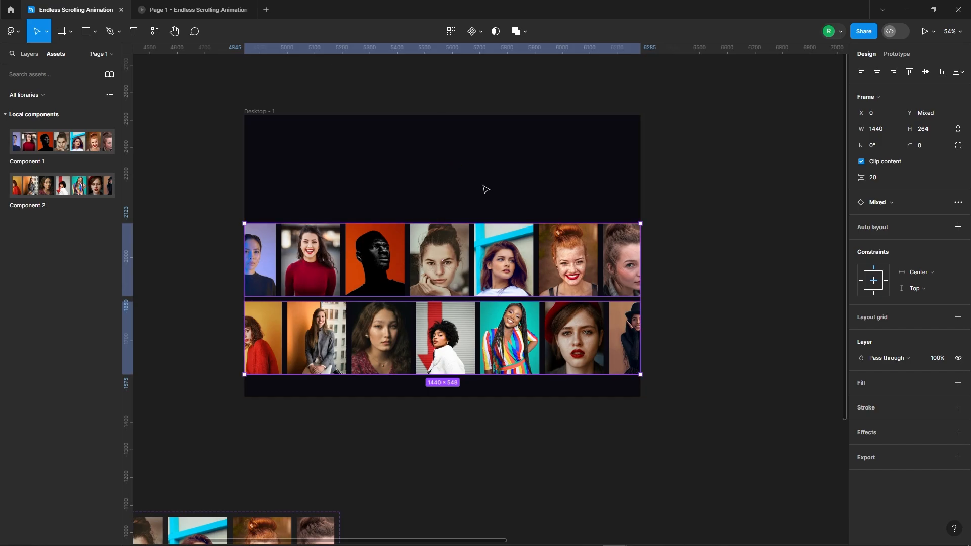
pyautogui.hotkey('shift', 'Down')
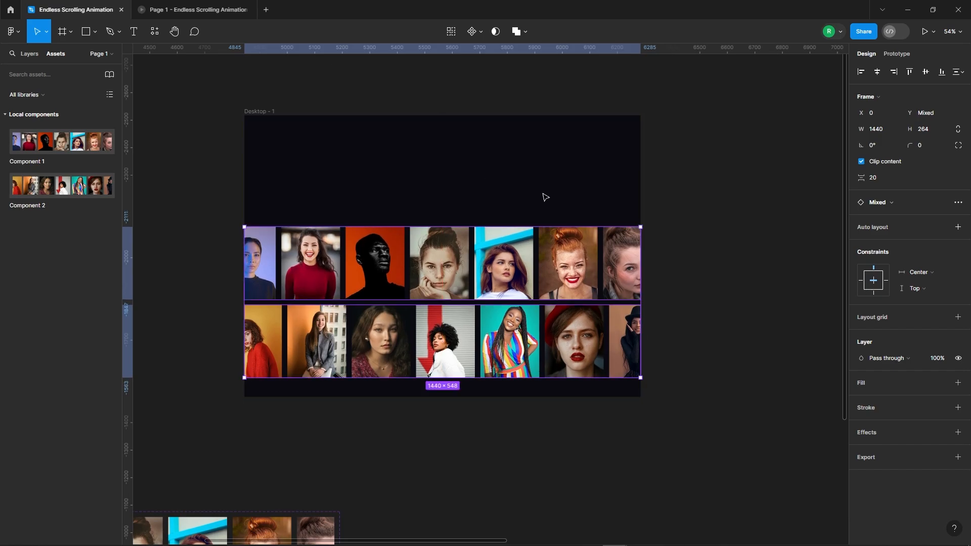
pyautogui.click(552, 142)
# Paste the copied navigation bar, "Discover The Artistry of Portraits" heading and Explore Now button into Desktop - 1.
pyautogui.scroll(-1, 371, 143)
pyautogui.click(377, 149)
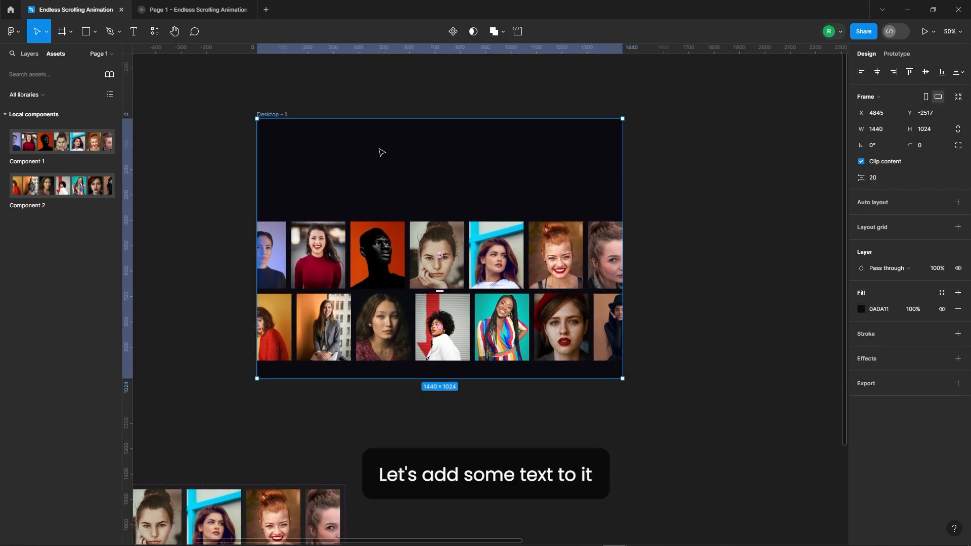
pyautogui.hotkey('ctrl', 'v')
pyautogui.scroll(3, 358, 126)
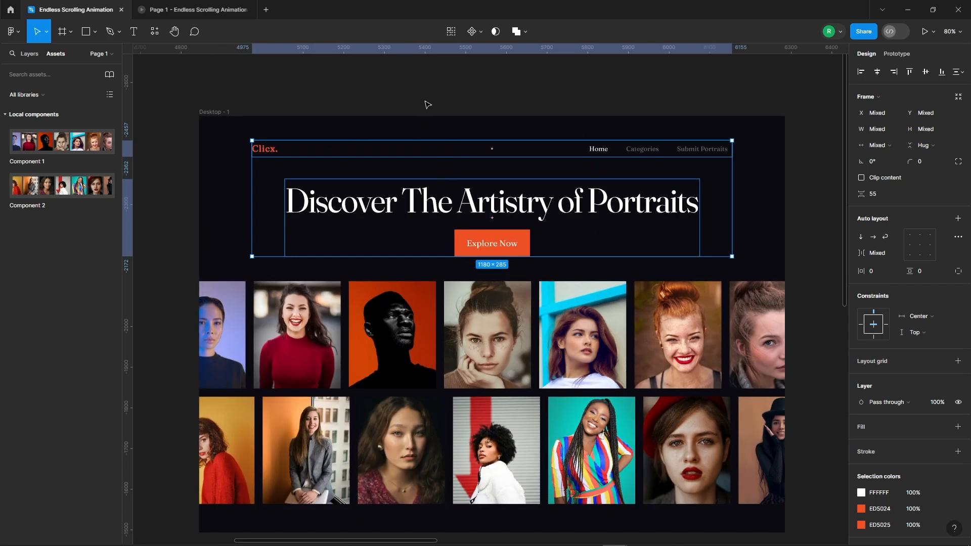
pyautogui.click(429, 104)
# Examine the text settings of the Clicx. logo, Home link, heading and Explore Now label, and the heading group's alignment.
pyautogui.scroll(3, 271, 151)
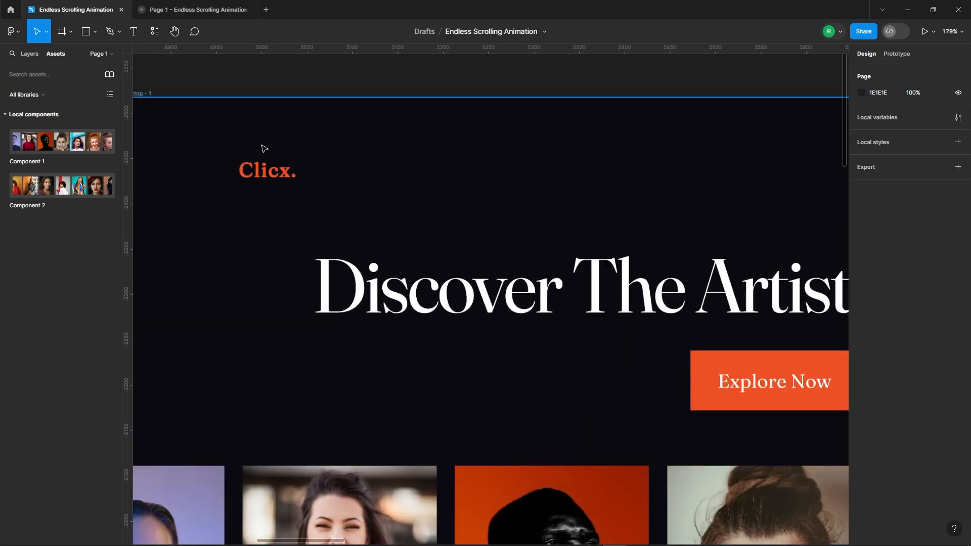
pyautogui.click(267, 170)
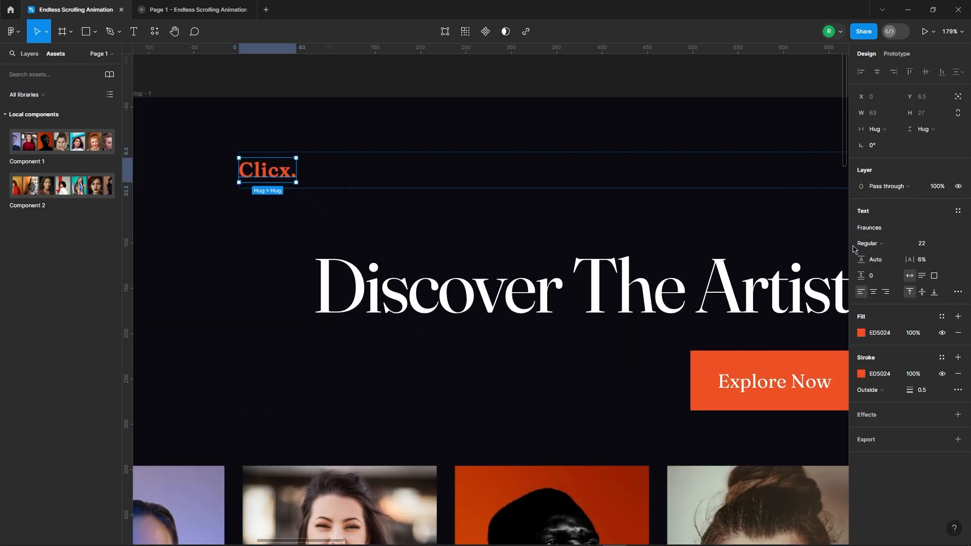
pyautogui.scroll(-3, 284, 149)
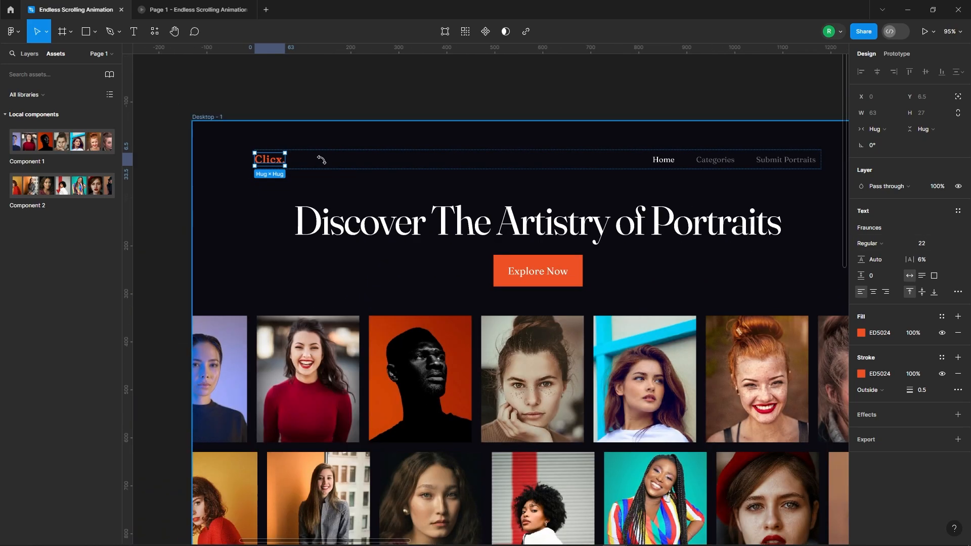
pyautogui.click(662, 160)
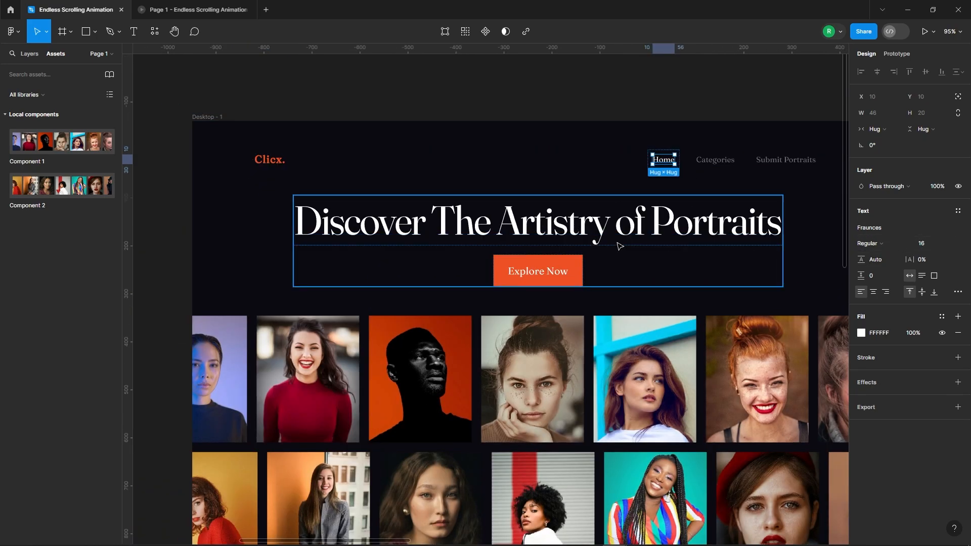
pyautogui.click(481, 222)
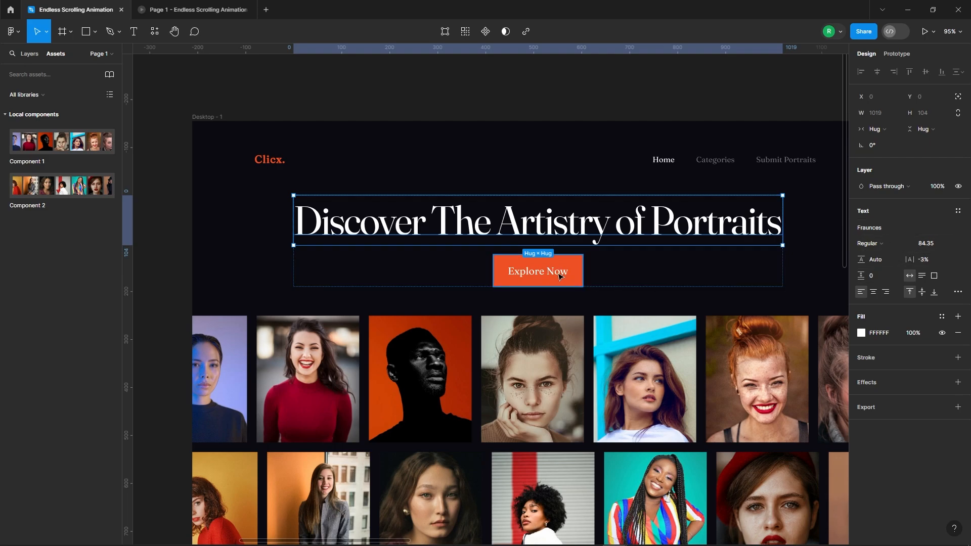
pyautogui.click(629, 273)
pyautogui.doubleClick(540, 278)
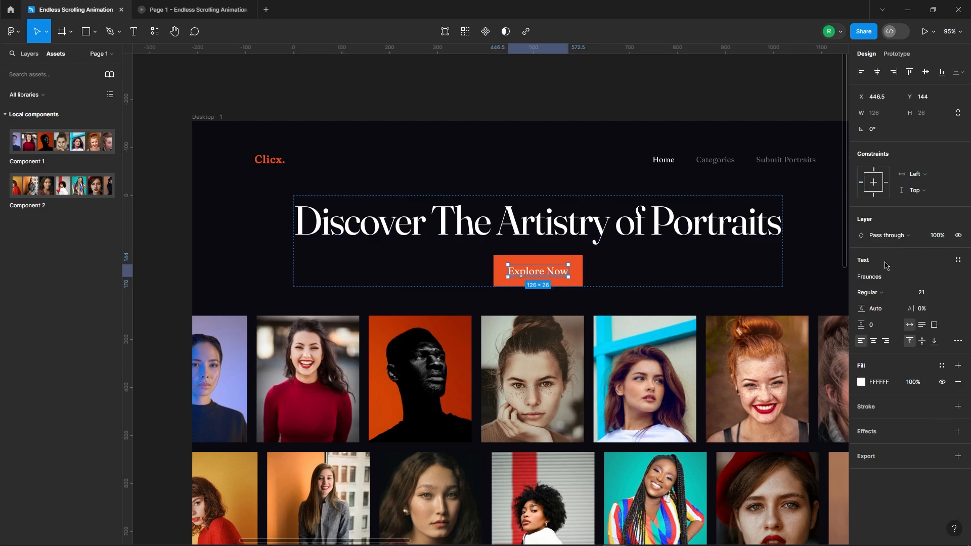
pyautogui.click(466, 75)
pyautogui.scroll(-3, 382, 126)
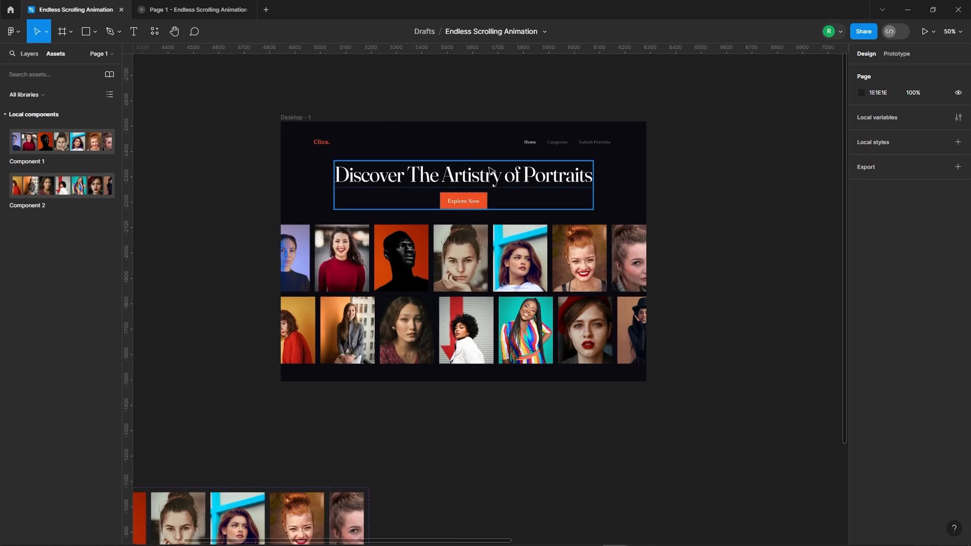
pyautogui.click(465, 172)
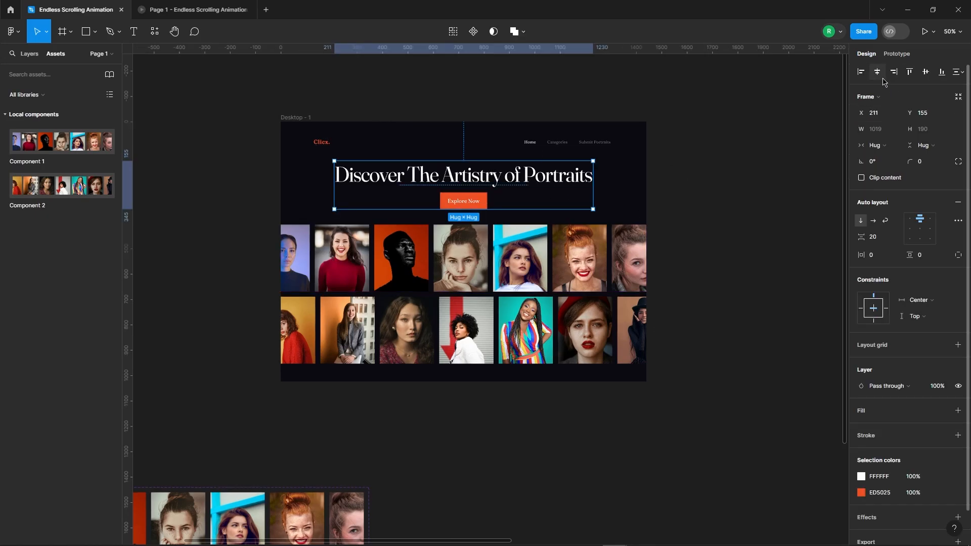
pyautogui.click(751, 148)
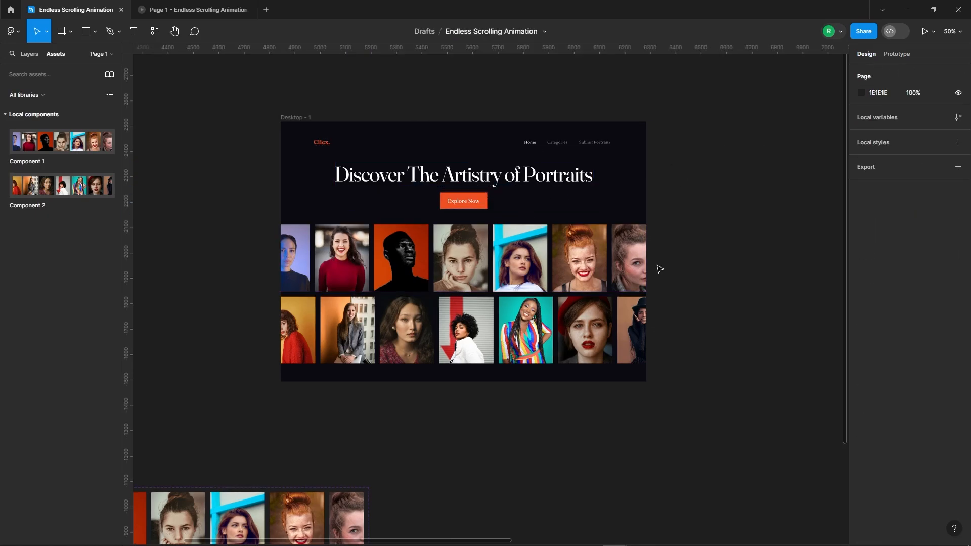
# Present the Desktop - 1 prototype, fitted to the screen with the Figma UI hidden.
pyautogui.click(307, 116)
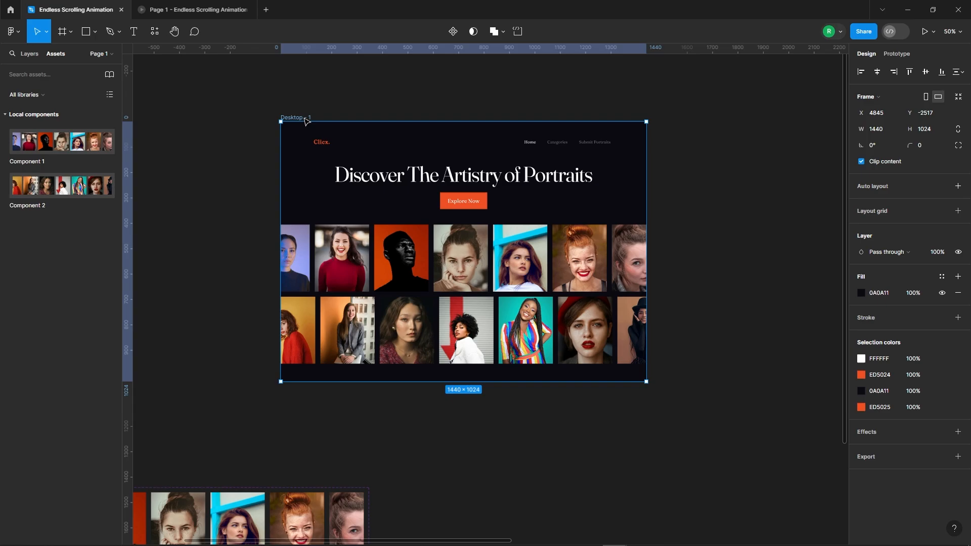
pyautogui.click(921, 32)
pyautogui.click(925, 32)
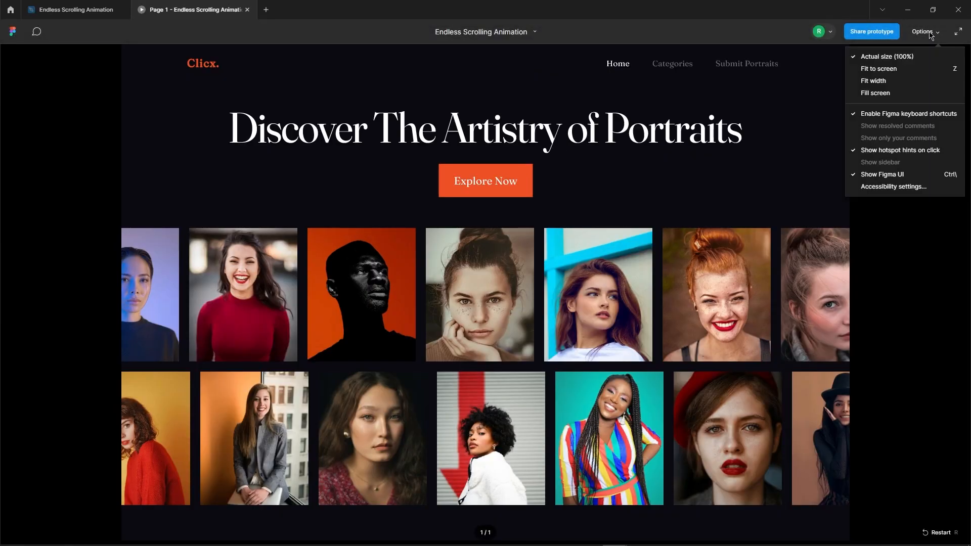
pyautogui.click(878, 68)
pyautogui.hotkey('ctrl', '\\')
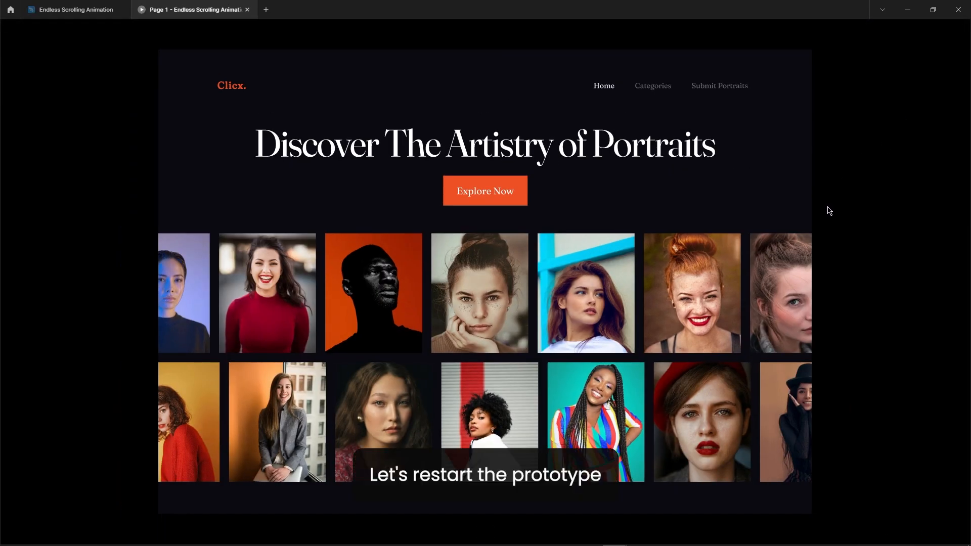